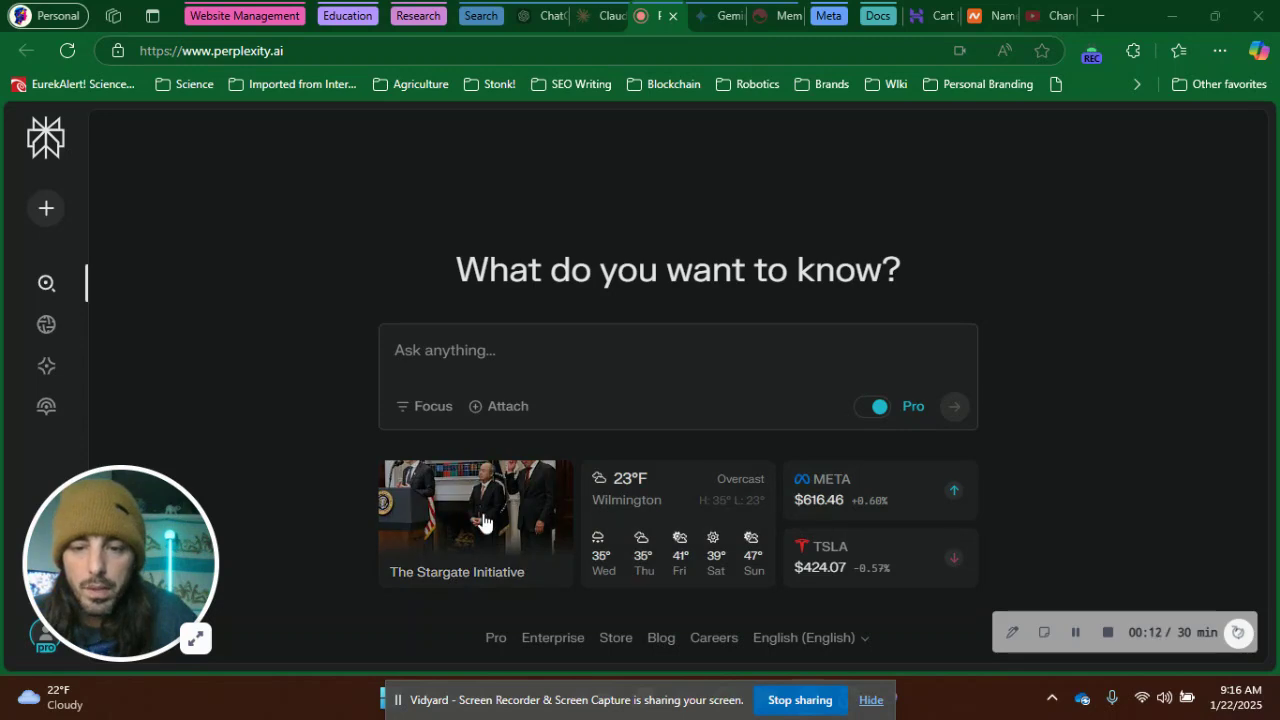
Step: Open The Stargate Initiative article from the home page and read its introduction and Key Project Leaders section
{"action": "left_click", "coordinate": [490, 515]}
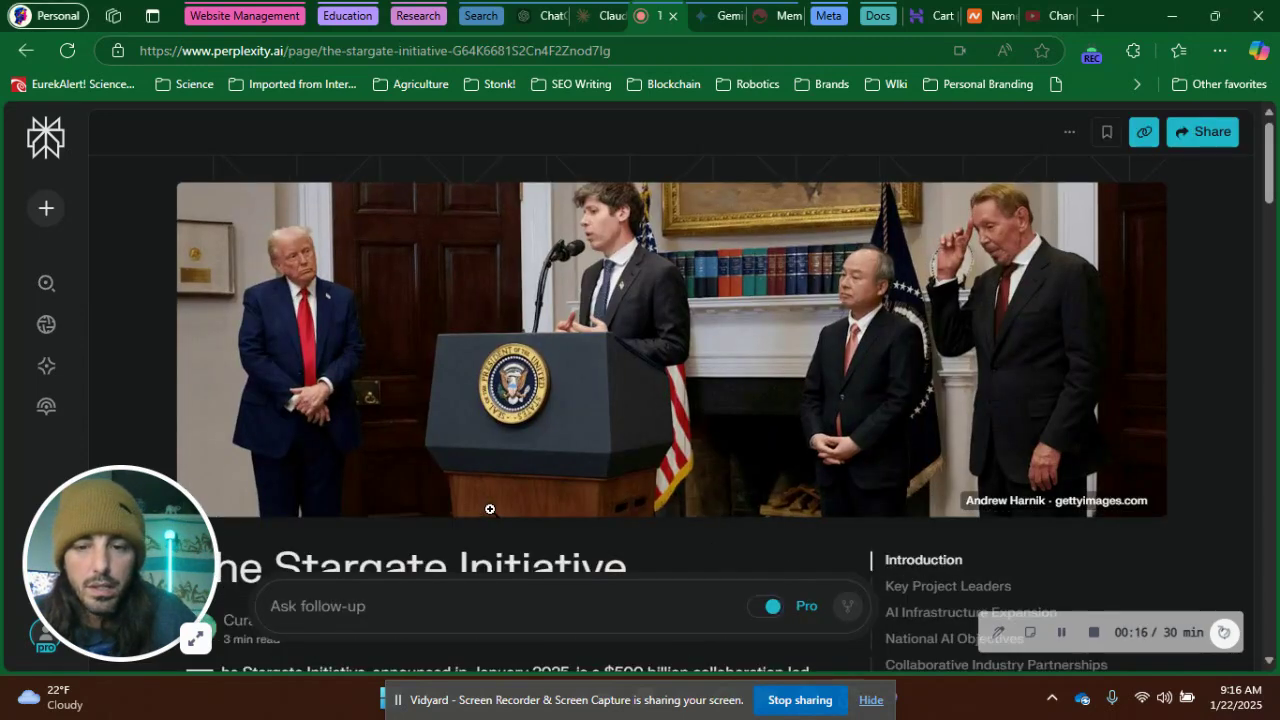
{"action": "scroll", "coordinate": [1100, 392], "scroll_direction": "down", "scroll_amount": 2}
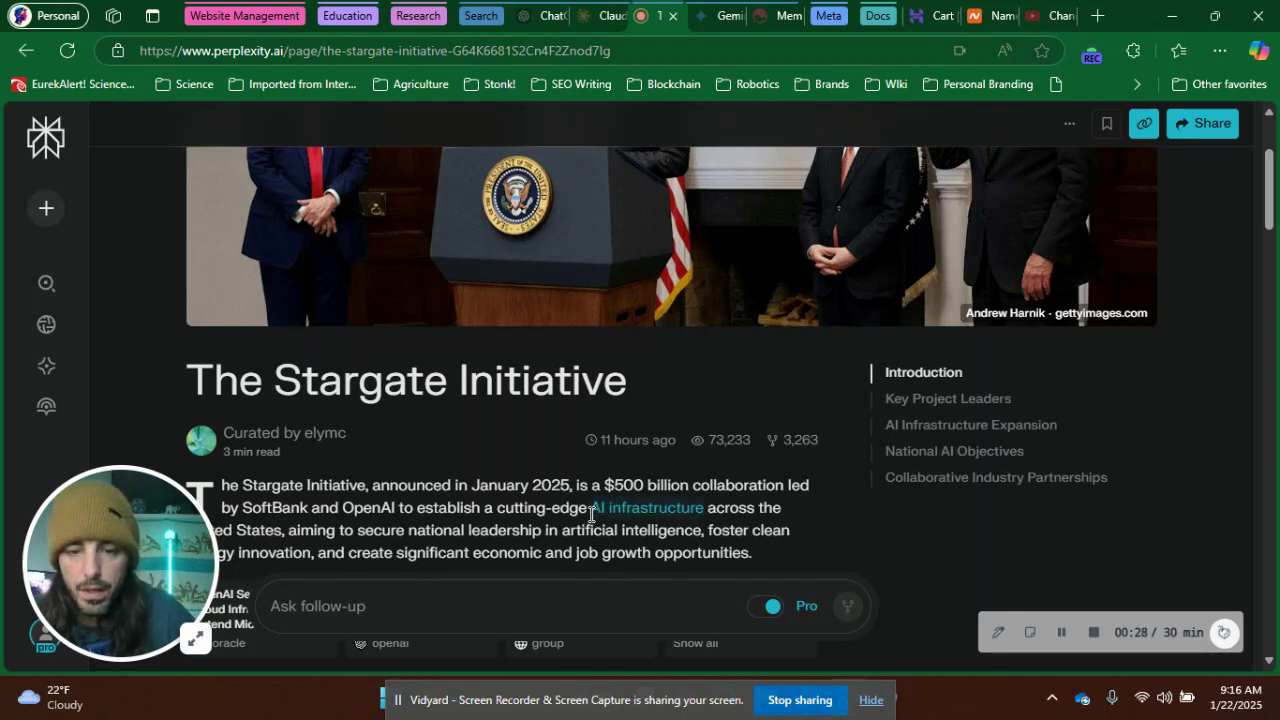
{"action": "scroll", "coordinate": [1176, 472], "scroll_direction": "down", "scroll_amount": 1}
{"action": "scroll", "coordinate": [1179, 469], "scroll_direction": "down", "scroll_amount": 1}
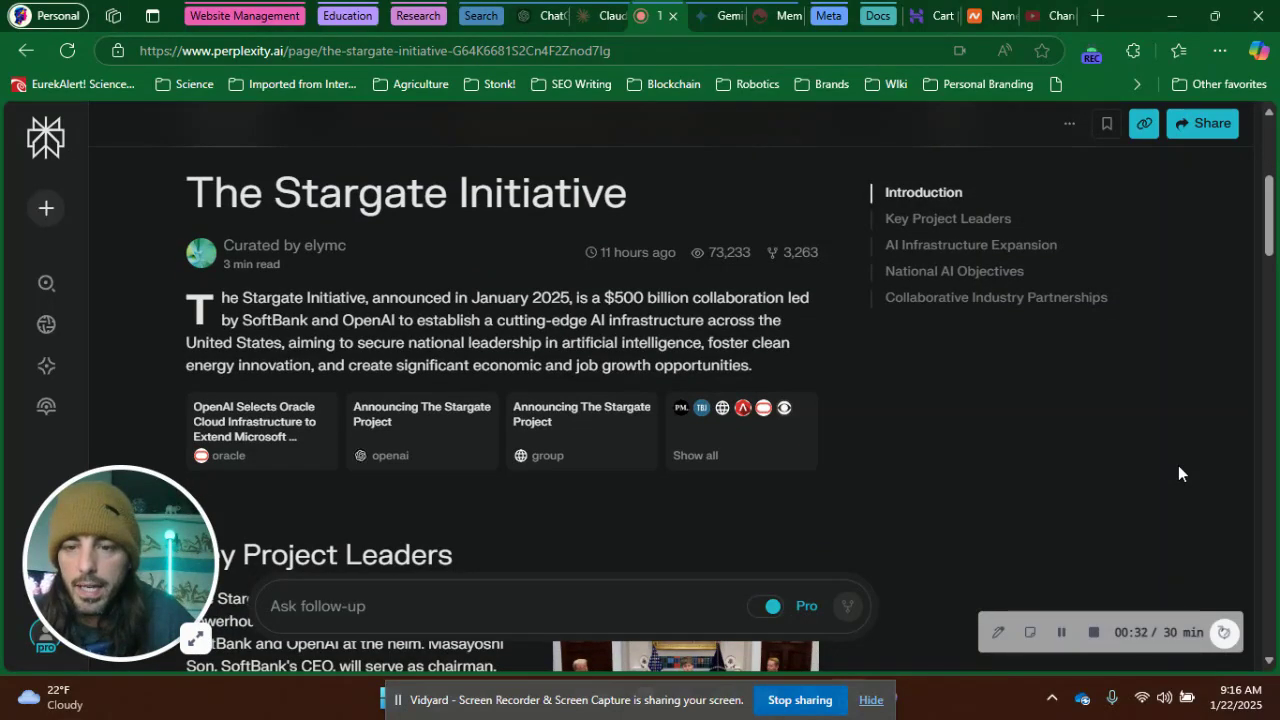
{"action": "scroll", "coordinate": [1178, 465], "scroll_direction": "down", "scroll_amount": 3}
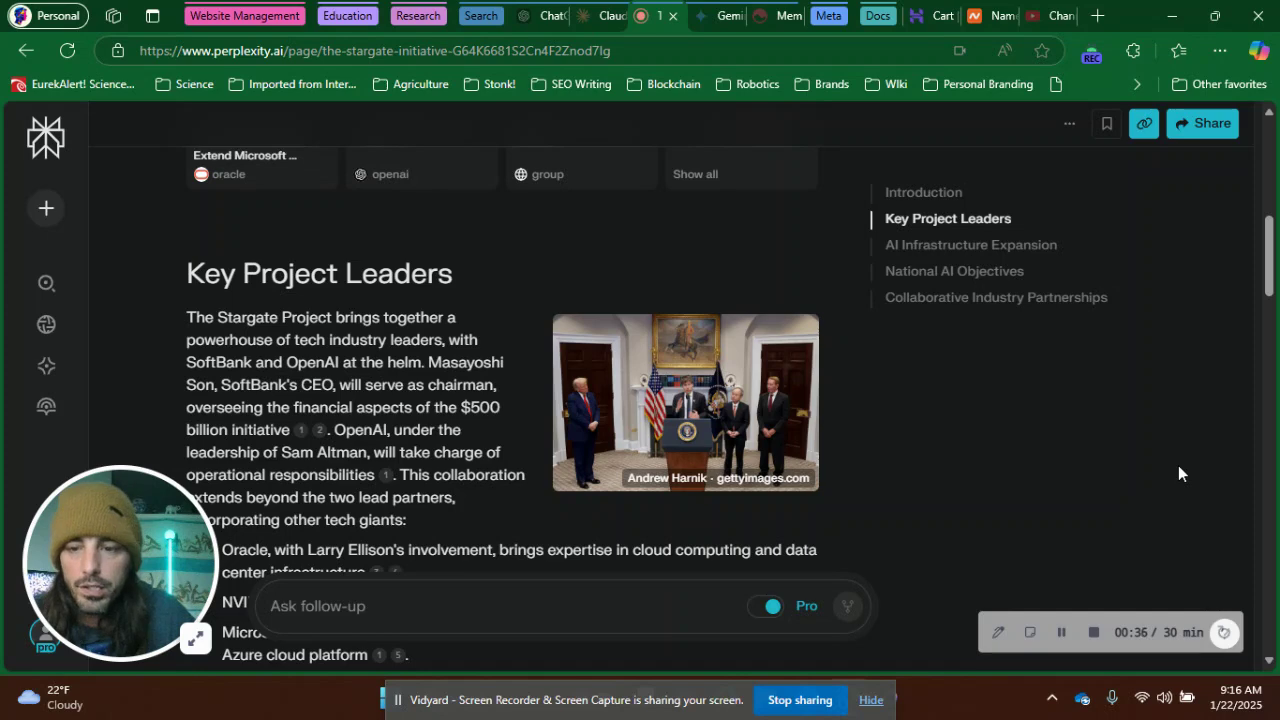
{"action": "scroll", "coordinate": [1178, 474], "scroll_direction": "down", "scroll_amount": 2}
{"action": "scroll", "coordinate": [1178, 465], "scroll_direction": "up", "scroll_amount": 1}
{"action": "scroll", "coordinate": [1178, 465], "scroll_direction": "down", "scroll_amount": 2}
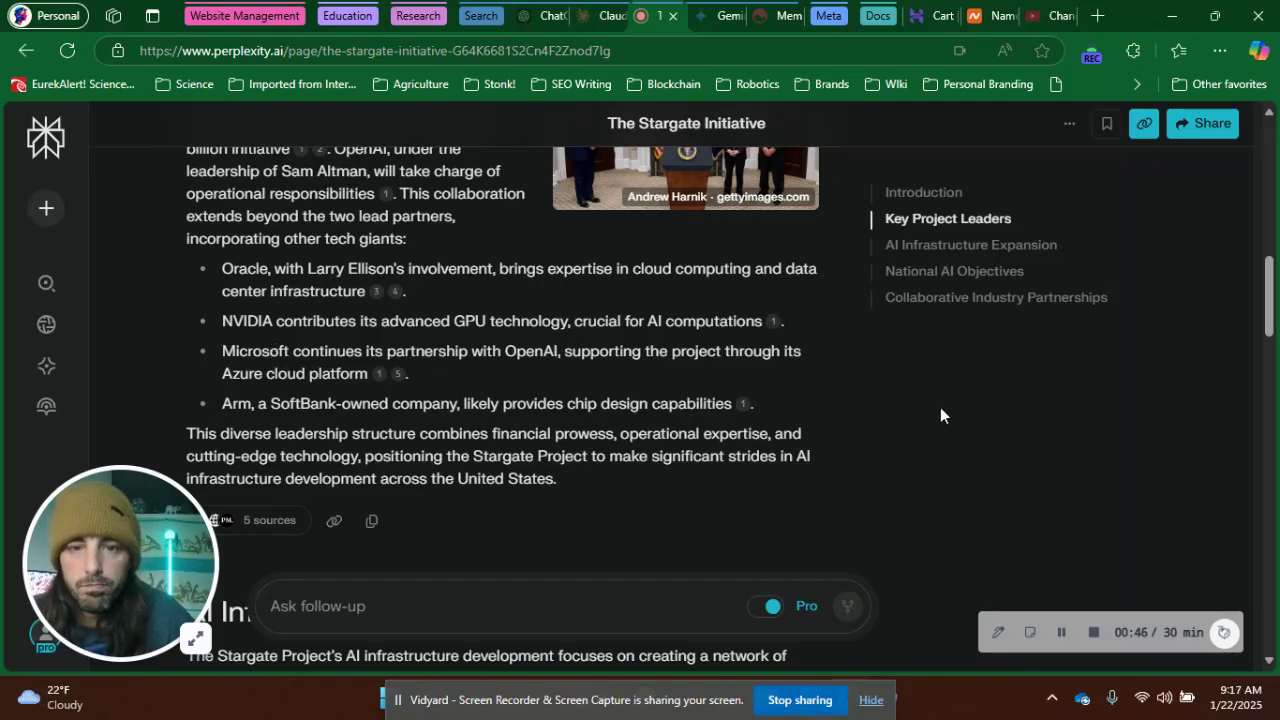
Step: Read the article's AI Infrastructure Expansion, National AI Objectives and Collaborative Industry Partnerships sections, plus the related questions below them
{"action": "scroll", "coordinate": [940, 408], "scroll_direction": "down", "scroll_amount": 2}
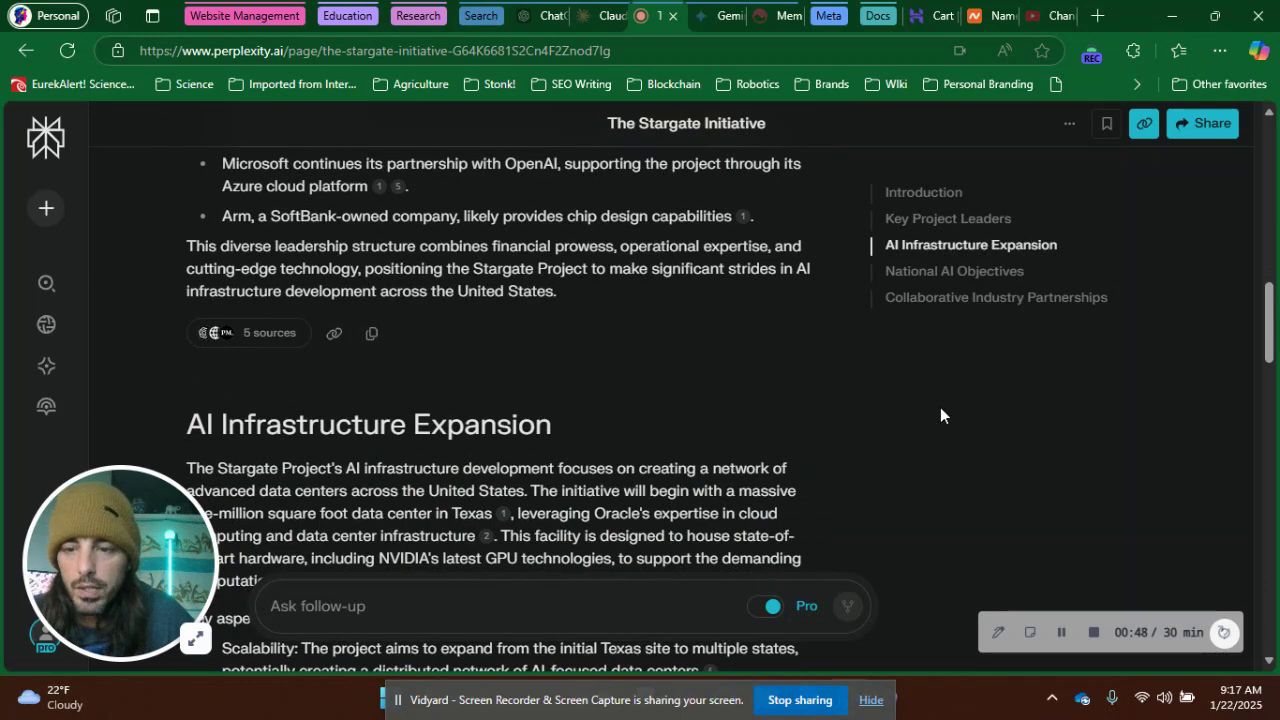
{"action": "scroll", "coordinate": [940, 408], "scroll_direction": "down", "scroll_amount": 2}
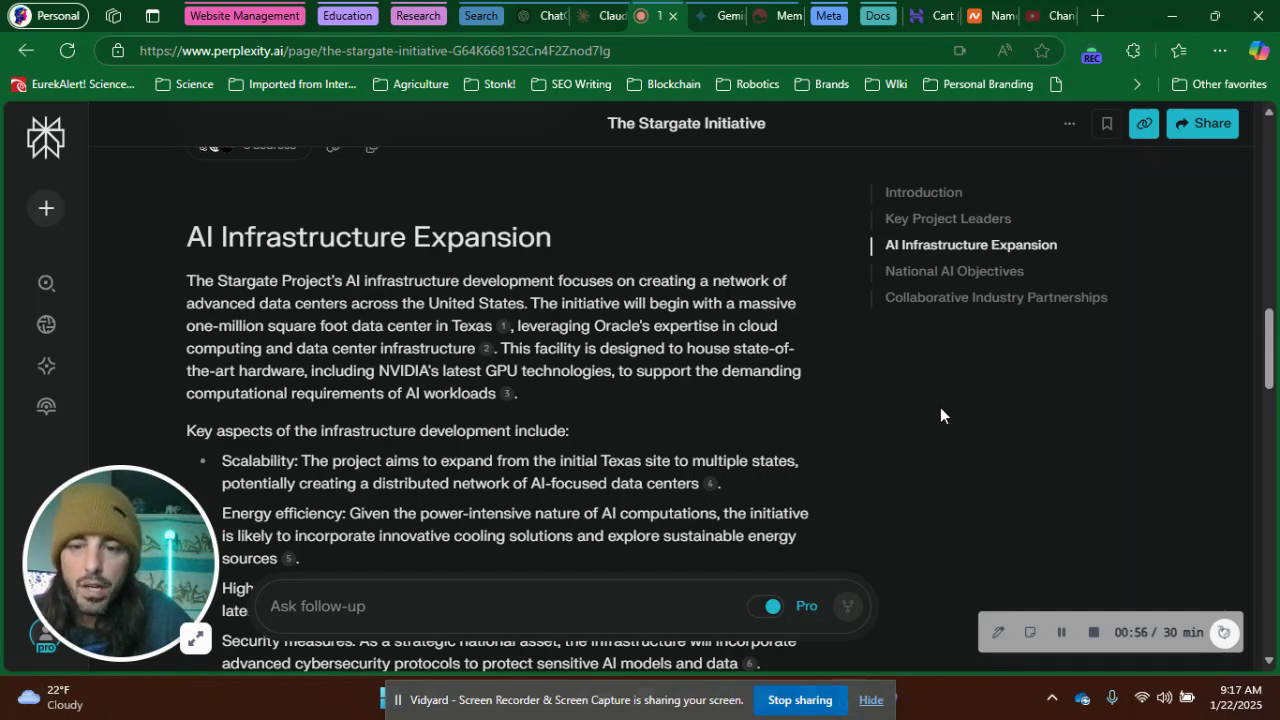
{"action": "scroll", "coordinate": [940, 408], "scroll_direction": "down", "scroll_amount": 1}
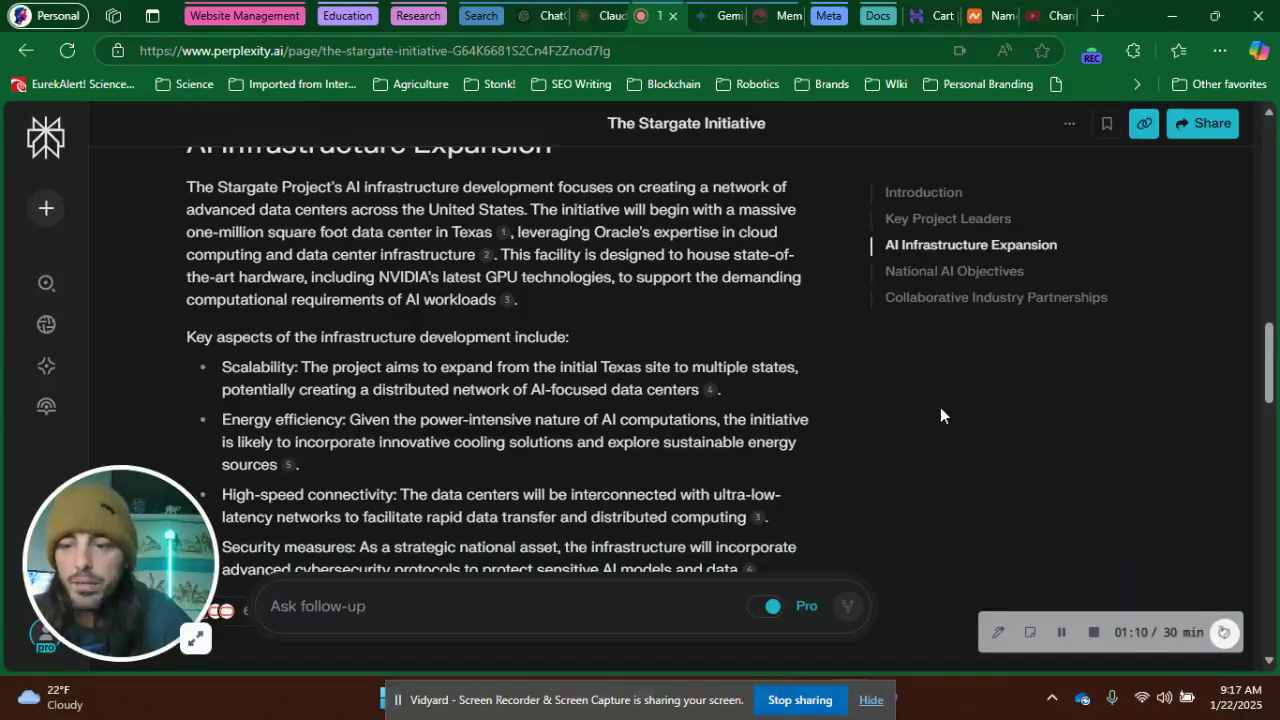
{"action": "scroll", "coordinate": [940, 408], "scroll_direction": "down", "scroll_amount": 2}
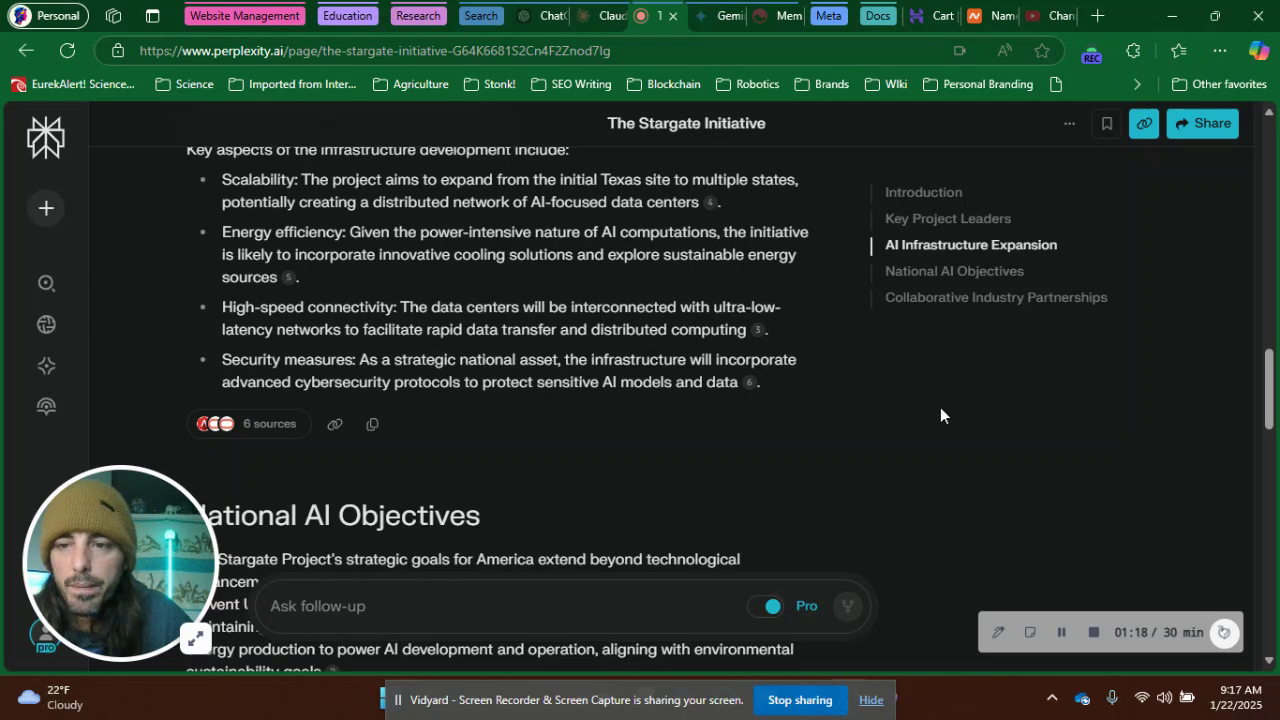
{"action": "scroll", "coordinate": [941, 408], "scroll_direction": "down", "scroll_amount": 3}
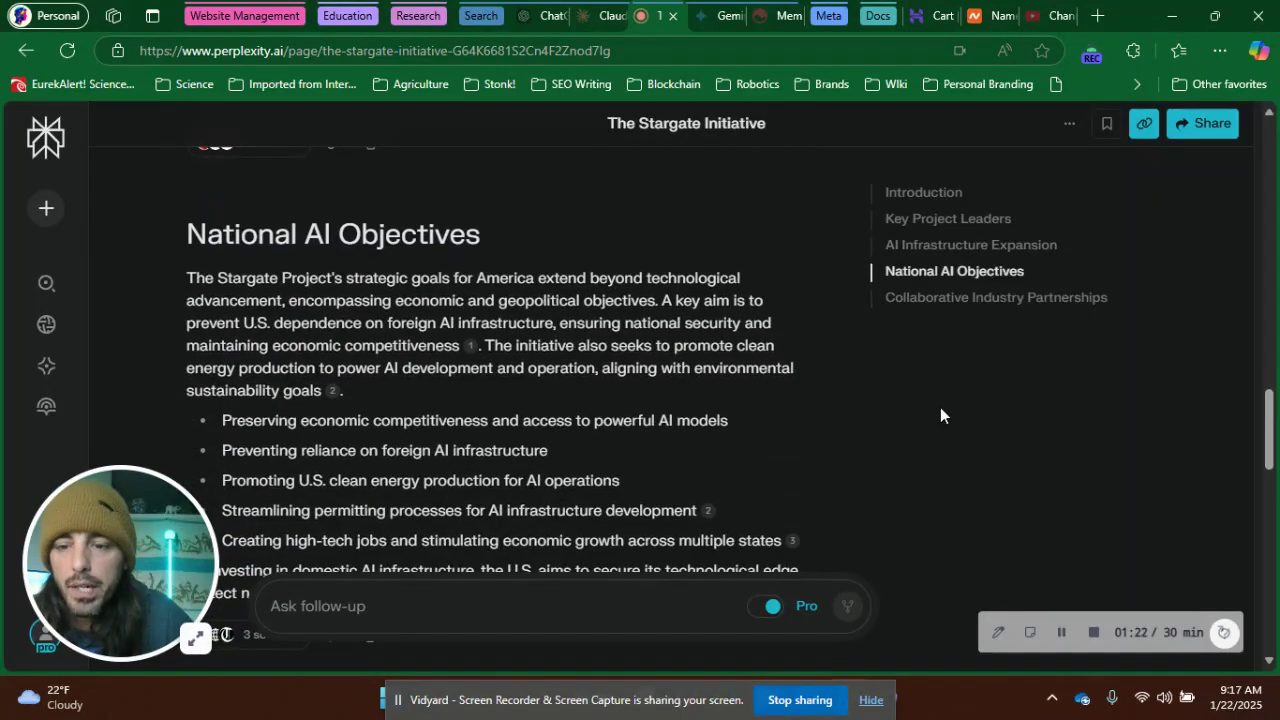
{"action": "scroll", "coordinate": [940, 407], "scroll_direction": "down", "scroll_amount": 1}
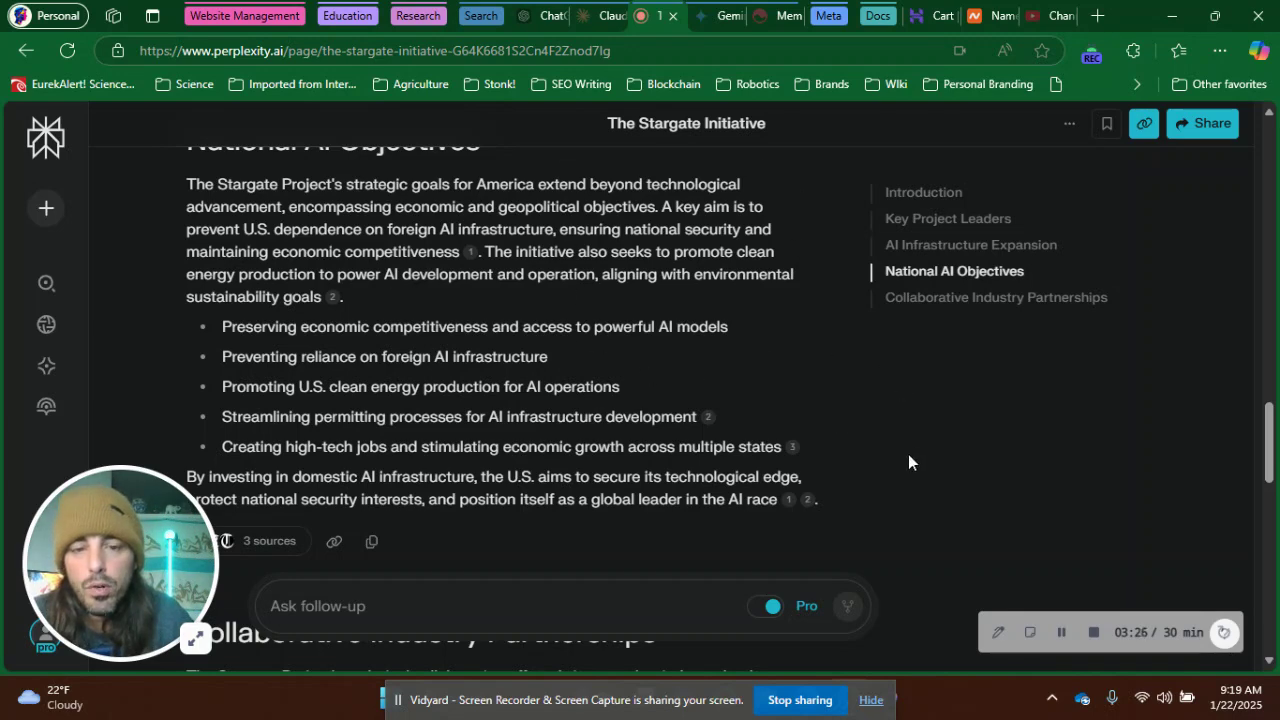
{"action": "scroll", "coordinate": [908, 462], "scroll_direction": "down", "scroll_amount": 2}
{"action": "scroll", "coordinate": [908, 458], "scroll_direction": "down", "scroll_amount": 2}
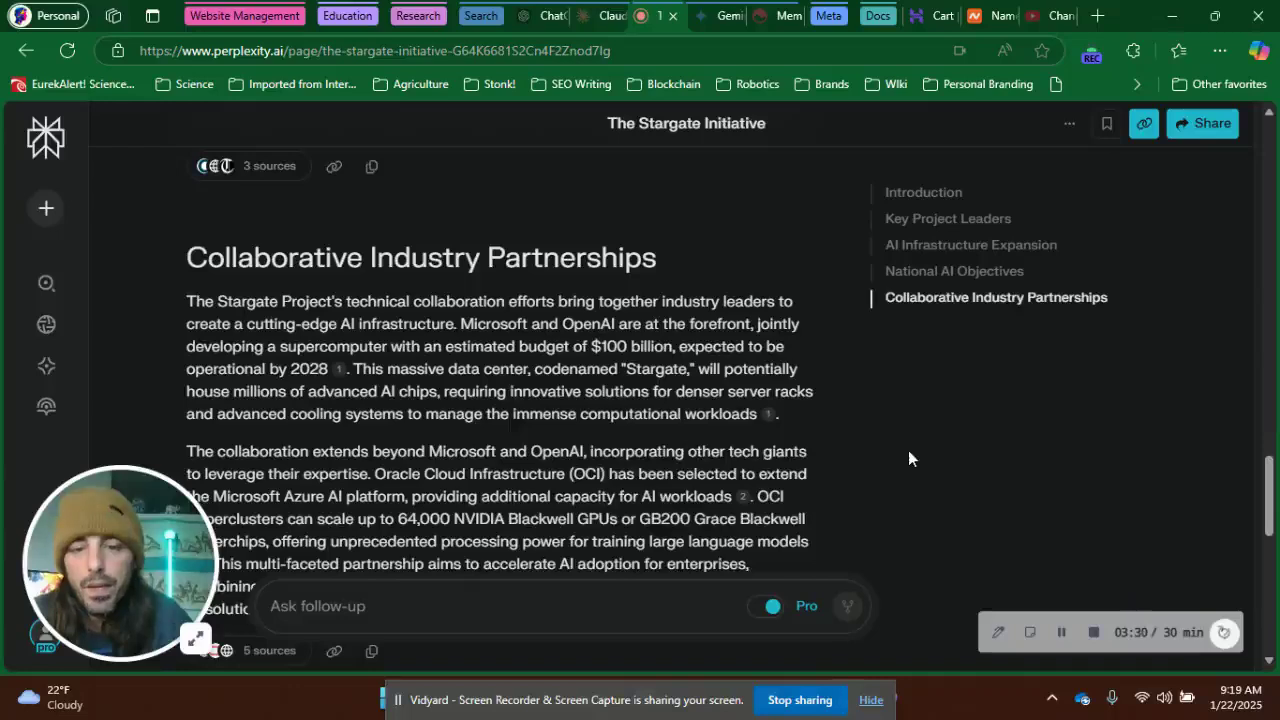
{"action": "scroll", "coordinate": [908, 458], "scroll_direction": "down", "scroll_amount": 1}
{"action": "scroll", "coordinate": [908, 458], "scroll_direction": "down", "scroll_amount": 3}
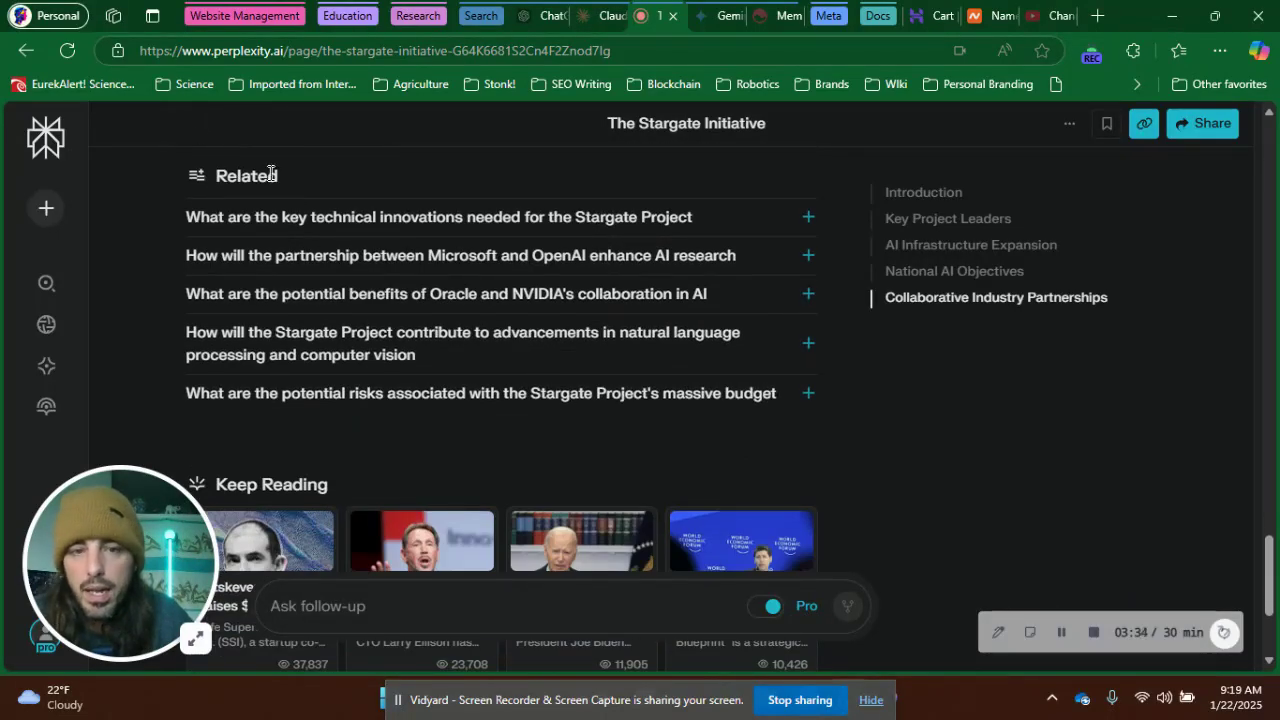
{"action": "scroll", "coordinate": [460, 335], "scroll_direction": "up", "scroll_amount": 5}
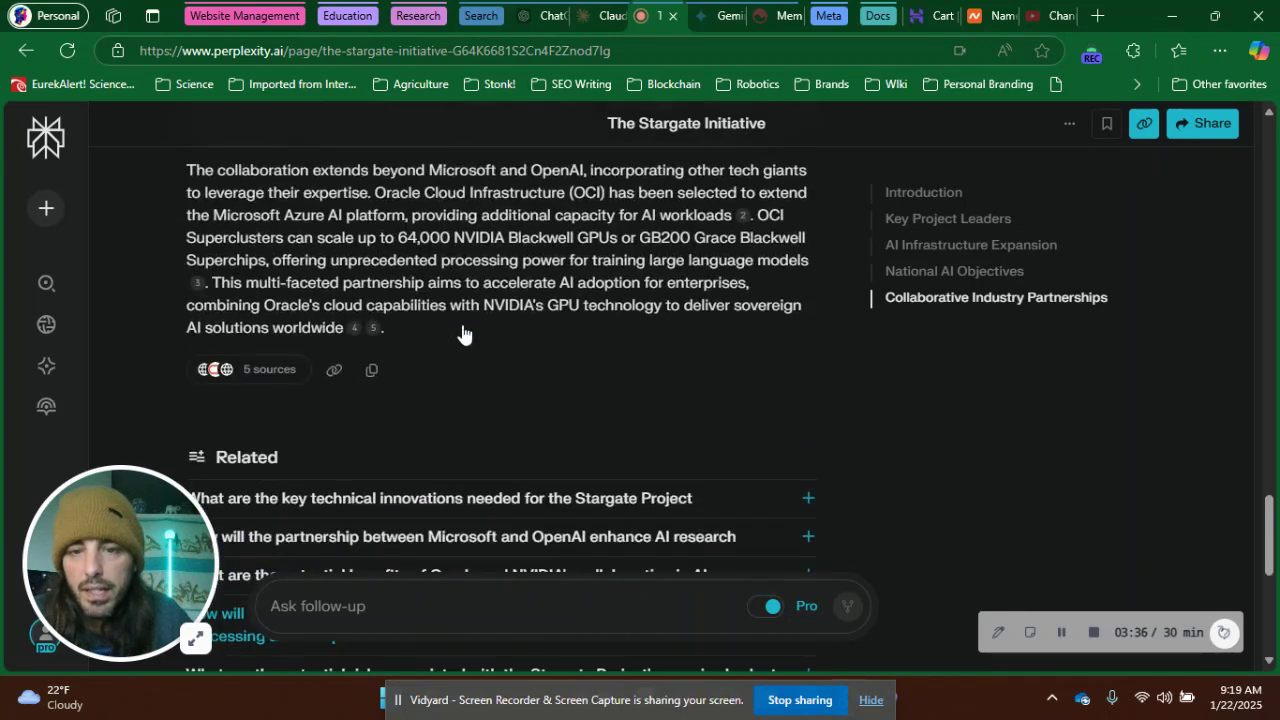
{"action": "scroll", "coordinate": [536, 294], "scroll_direction": "down", "scroll_amount": 4}
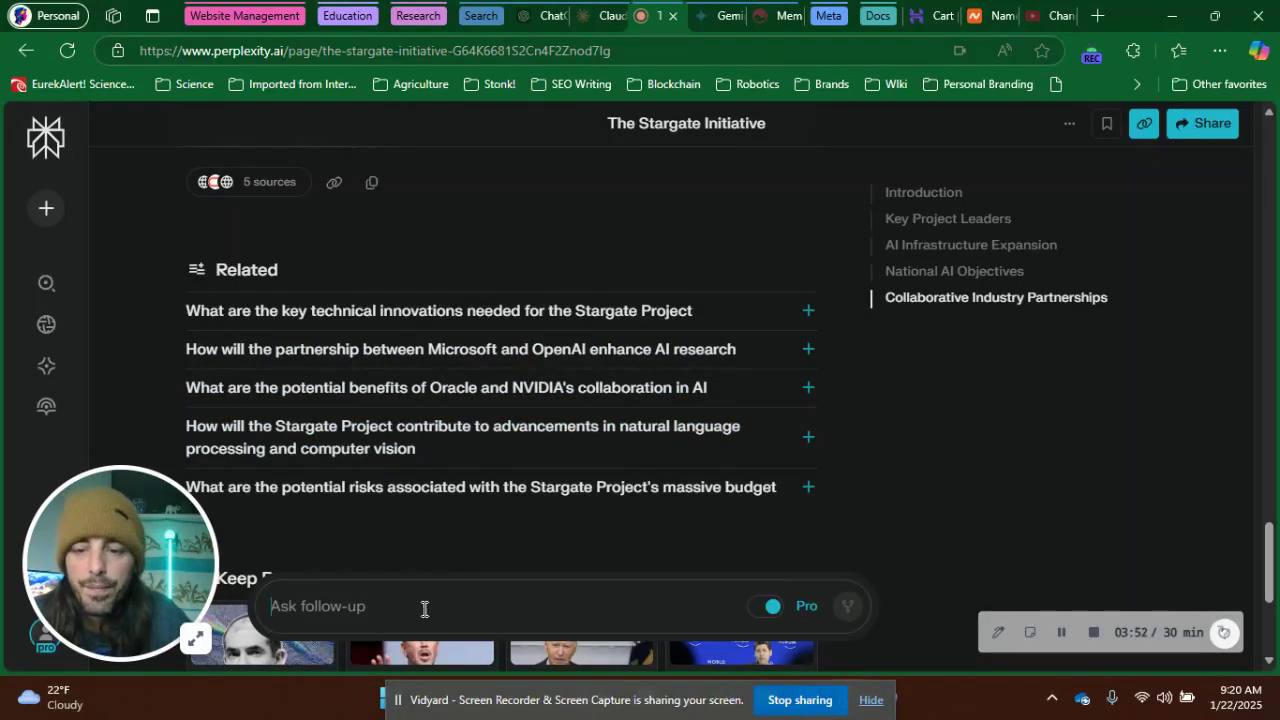
Step: Submit the follow-up request "TLDR the article for me, please." on the Stargate Initiative article
{"action": "scroll", "coordinate": [684, 538], "scroll_direction": "up", "scroll_amount": 20}
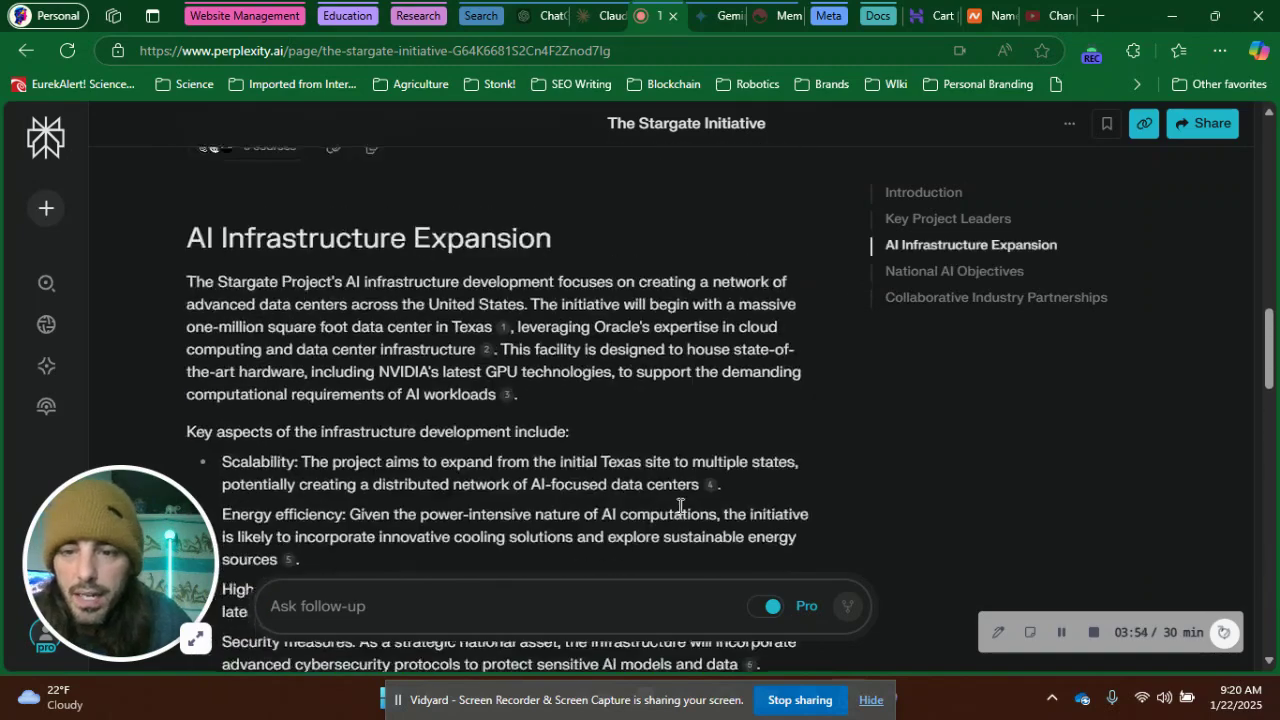
{"action": "scroll", "coordinate": [680, 506], "scroll_direction": "up", "scroll_amount": 2}
{"action": "scroll", "coordinate": [680, 506], "scroll_direction": "down", "scroll_amount": 20}
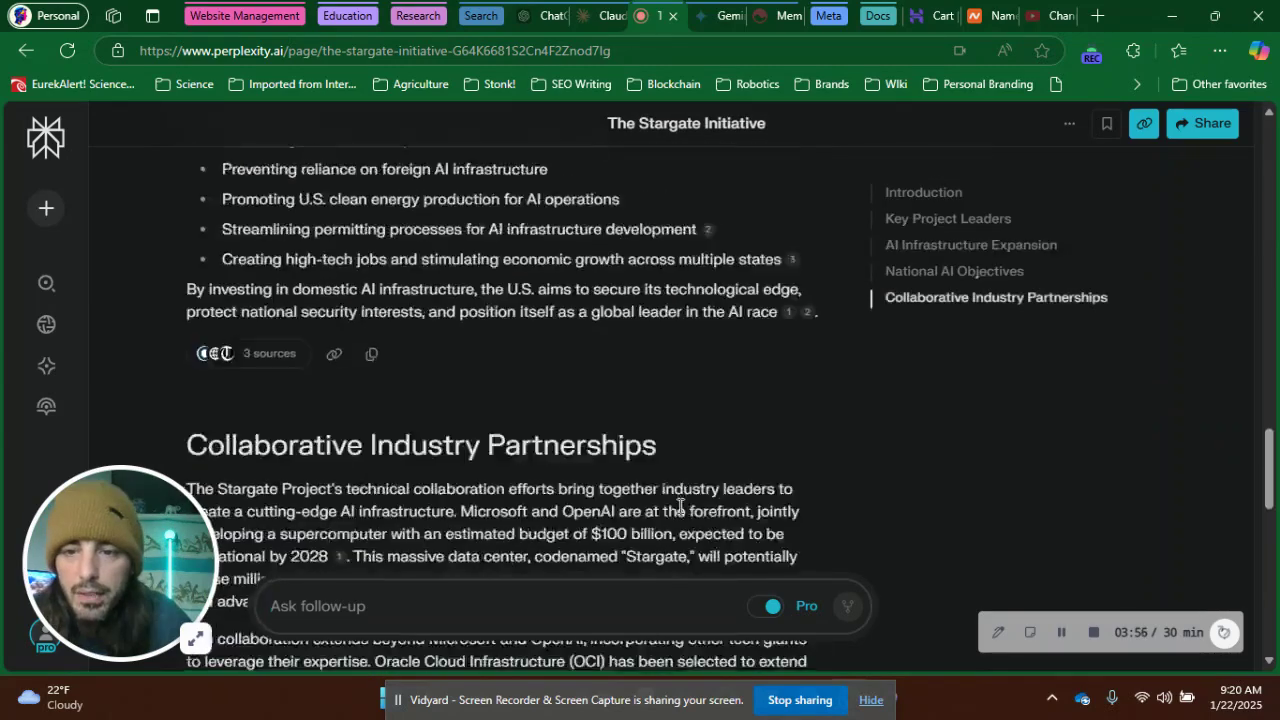
{"action": "scroll", "coordinate": [680, 506], "scroll_direction": "down", "scroll_amount": 4}
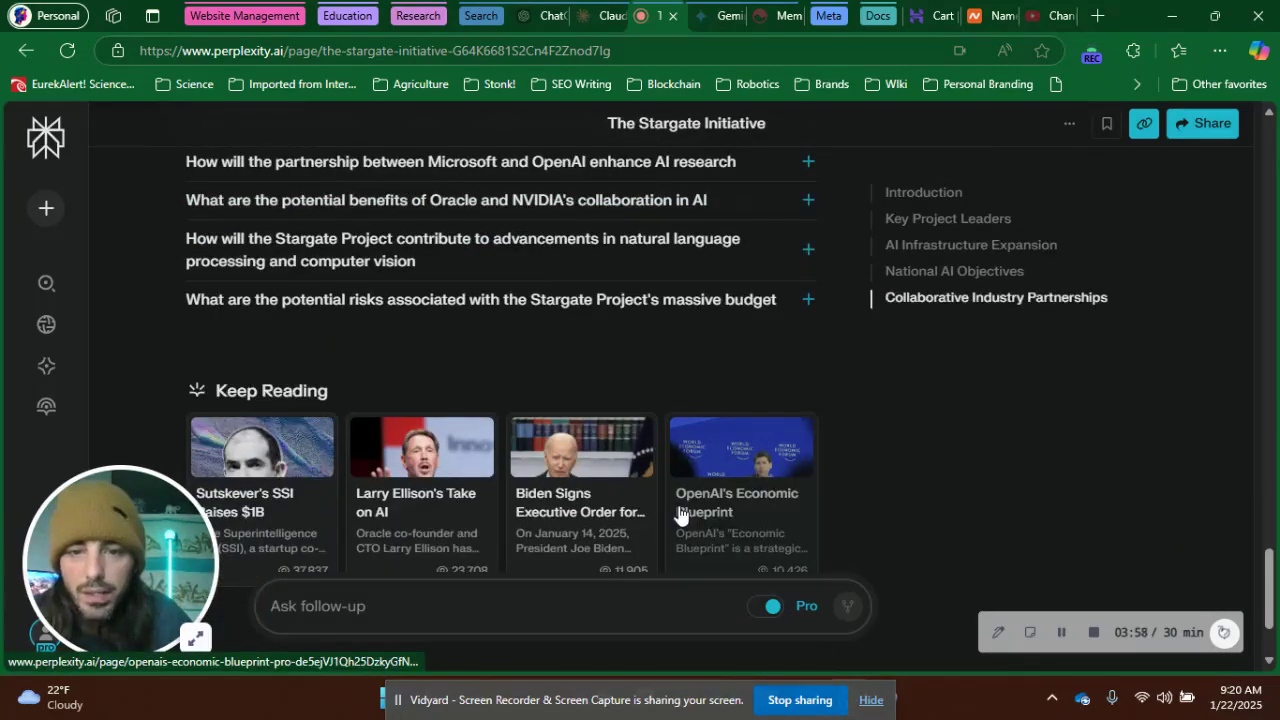
{"action": "scroll", "coordinate": [680, 510], "scroll_direction": "down", "scroll_amount": 2}
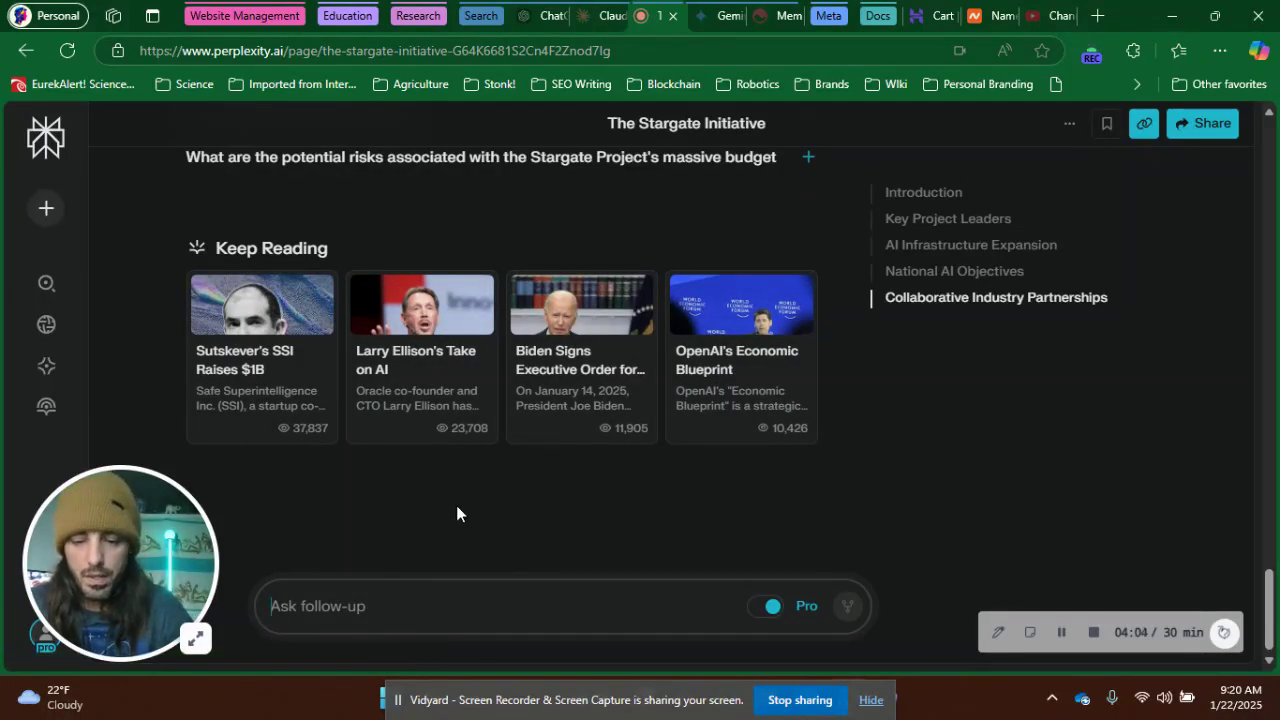
{"action": "type", "text": "TLDR the article "}
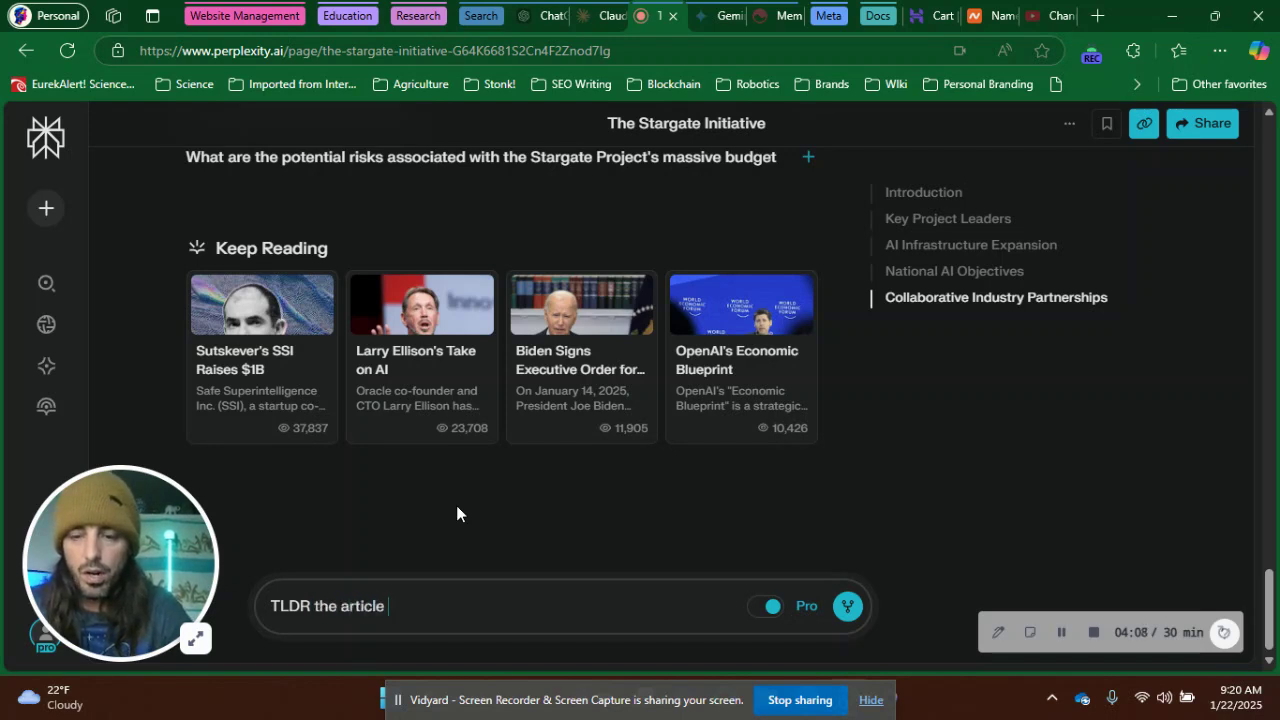
{"action": "type", "text": "for me"}
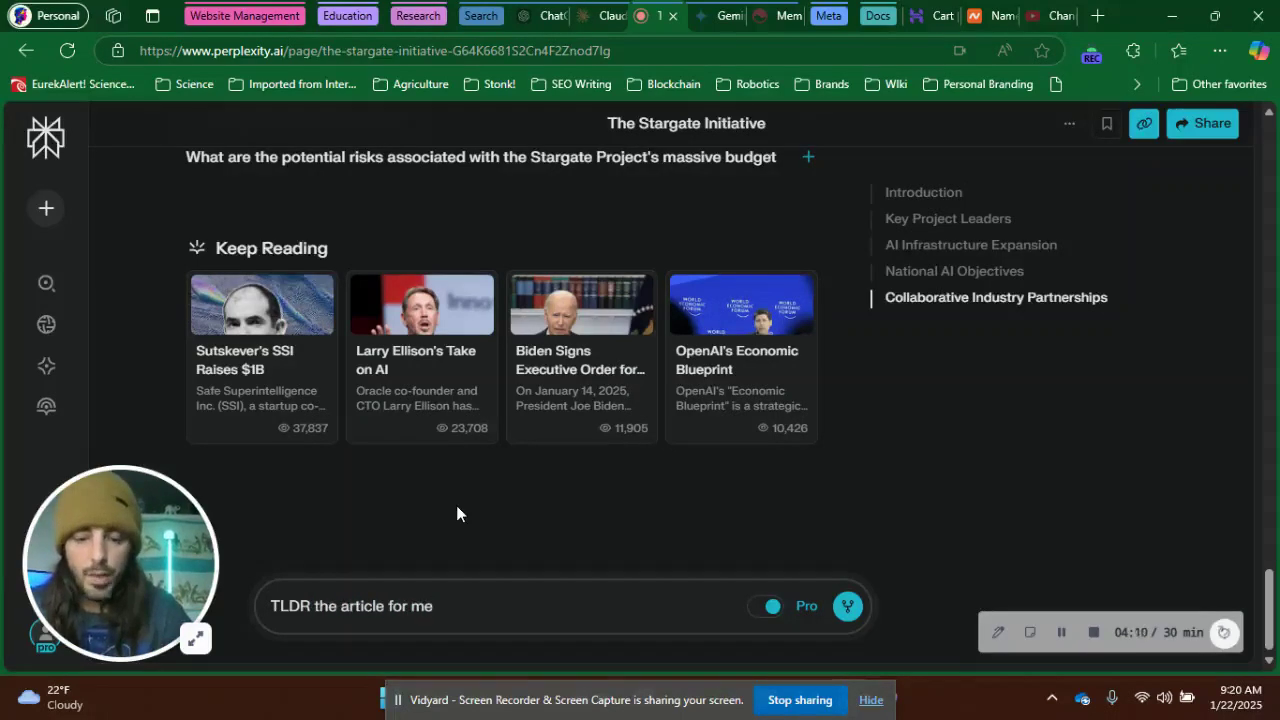
{"action": "type", "text": ", please."}
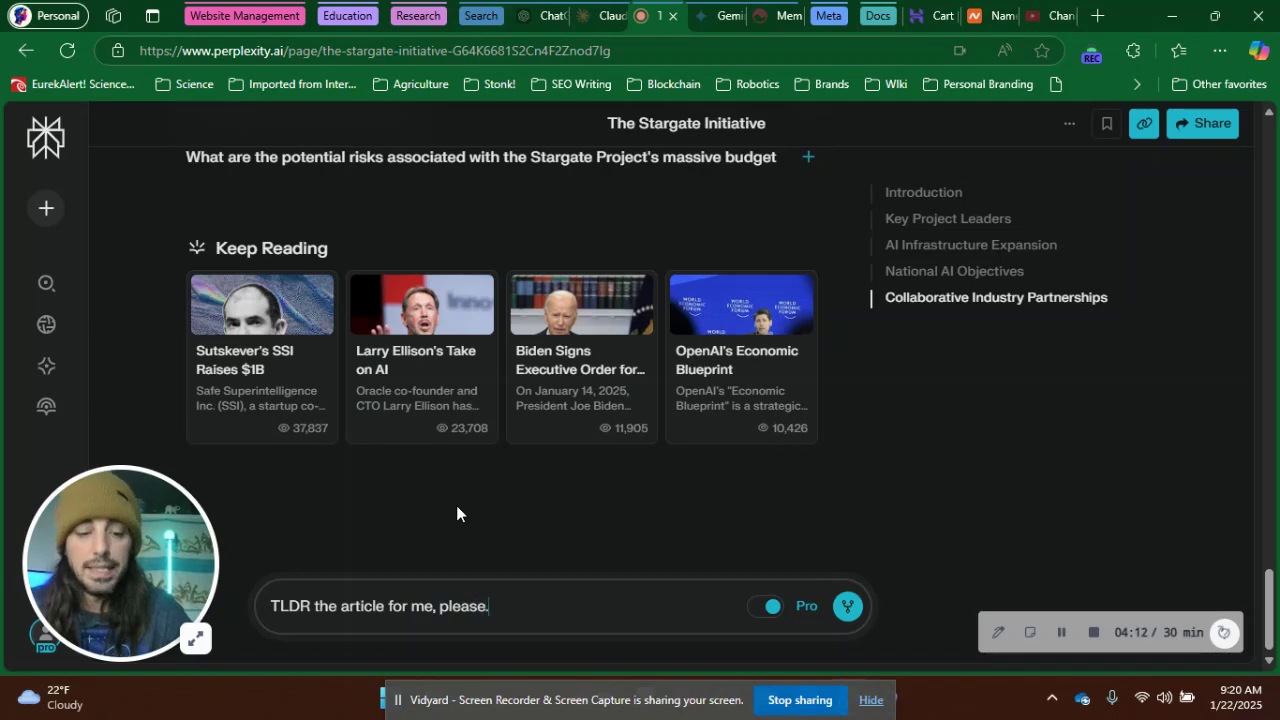
{"action": "key", "text": "Return"}
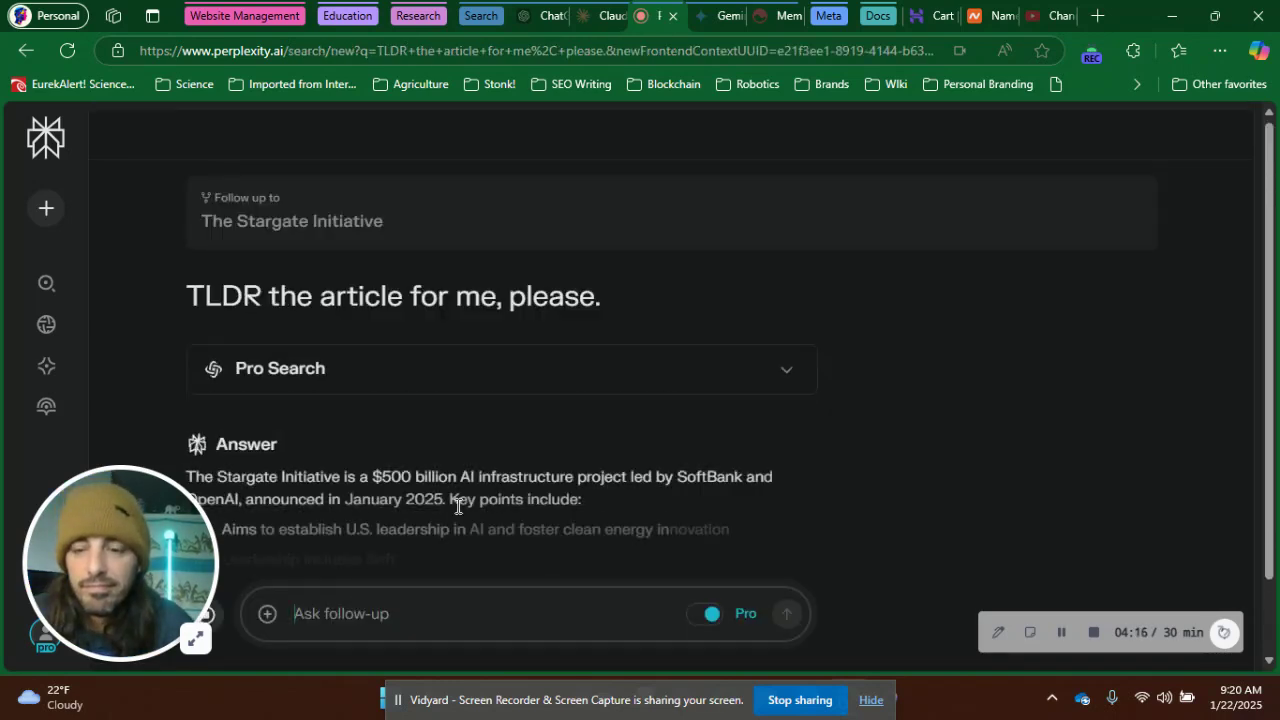
Step: Read the generated summary's key points and conclusion, and look over the related questions beneath it
{"action": "scroll", "coordinate": [575, 495], "scroll_direction": "down", "scroll_amount": 1}
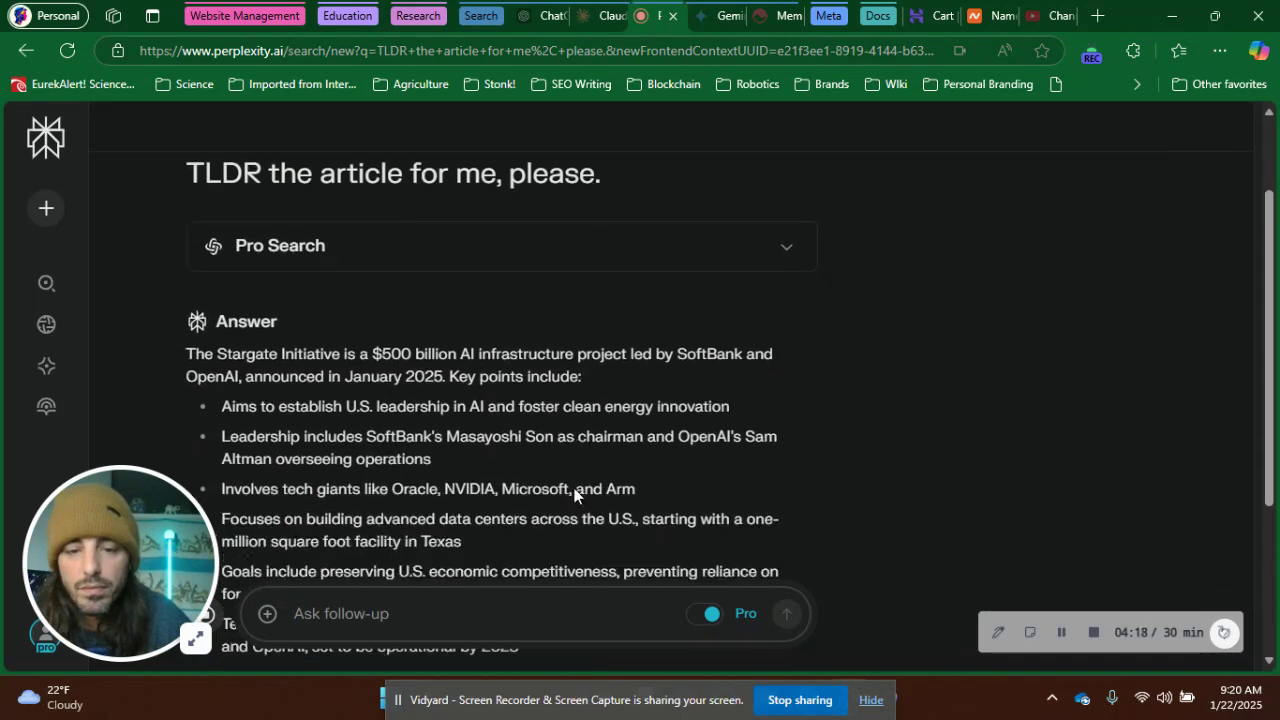
{"action": "scroll", "coordinate": [574, 490], "scroll_direction": "down", "scroll_amount": 2}
{"action": "scroll", "coordinate": [620, 400], "scroll_direction": "down", "scroll_amount": 3}
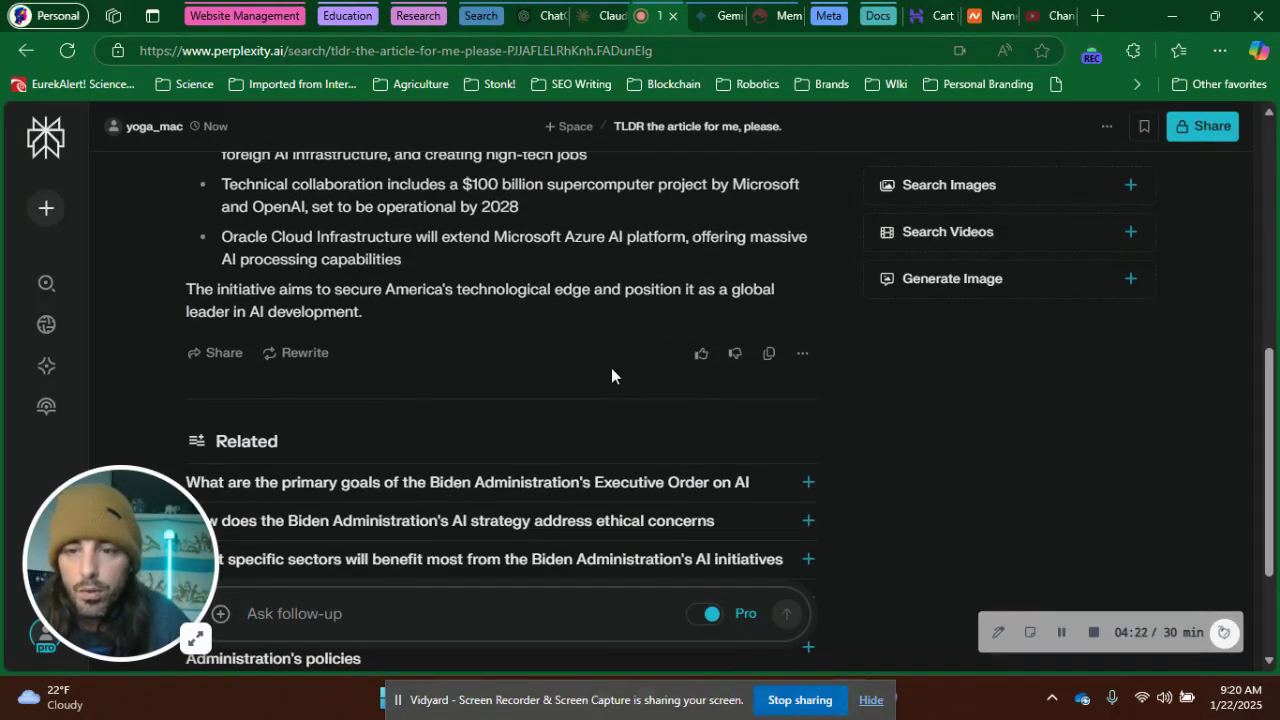
{"action": "scroll", "coordinate": [611, 368], "scroll_direction": "up", "scroll_amount": 3}
{"action": "scroll", "coordinate": [611, 368], "scroll_direction": "down", "scroll_amount": 1}
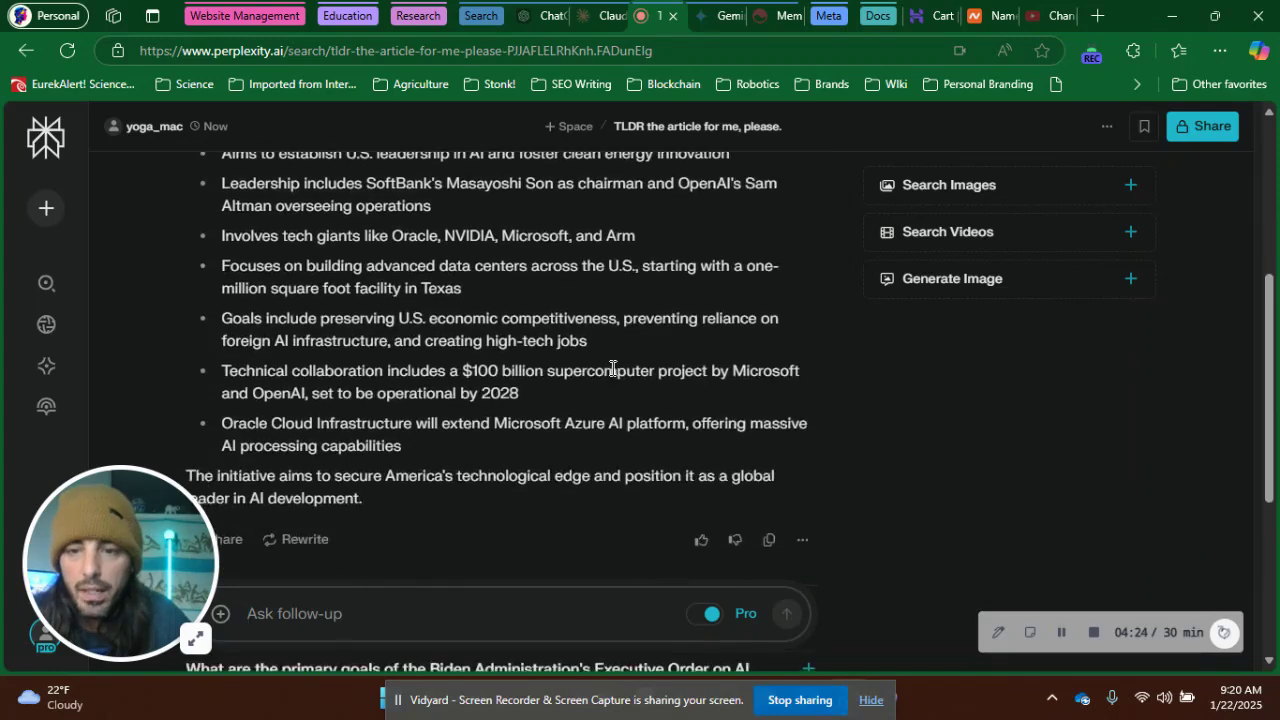
{"action": "scroll", "coordinate": [612, 368], "scroll_direction": "down", "scroll_amount": 4}
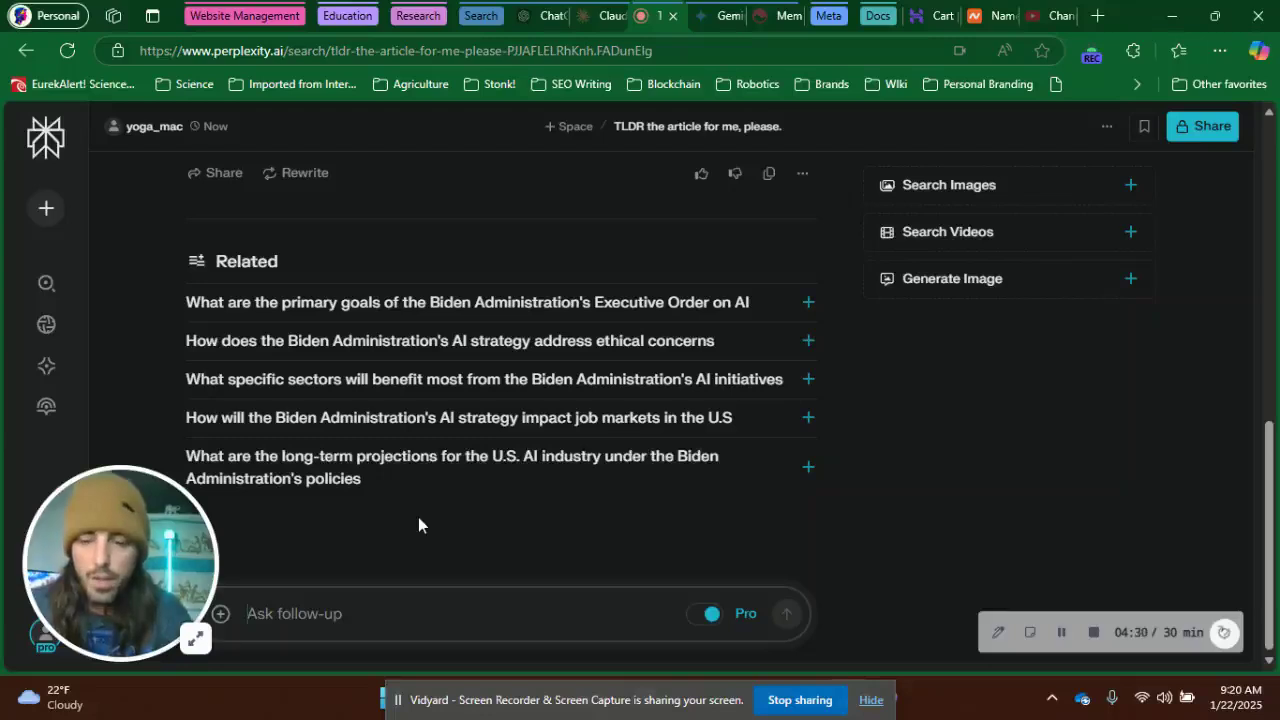
Step: Start a follow-up prompt with the question "How important is it to monitor the environmental impact of new AI infrastructure?"
{"action": "type", "text": "How i"}
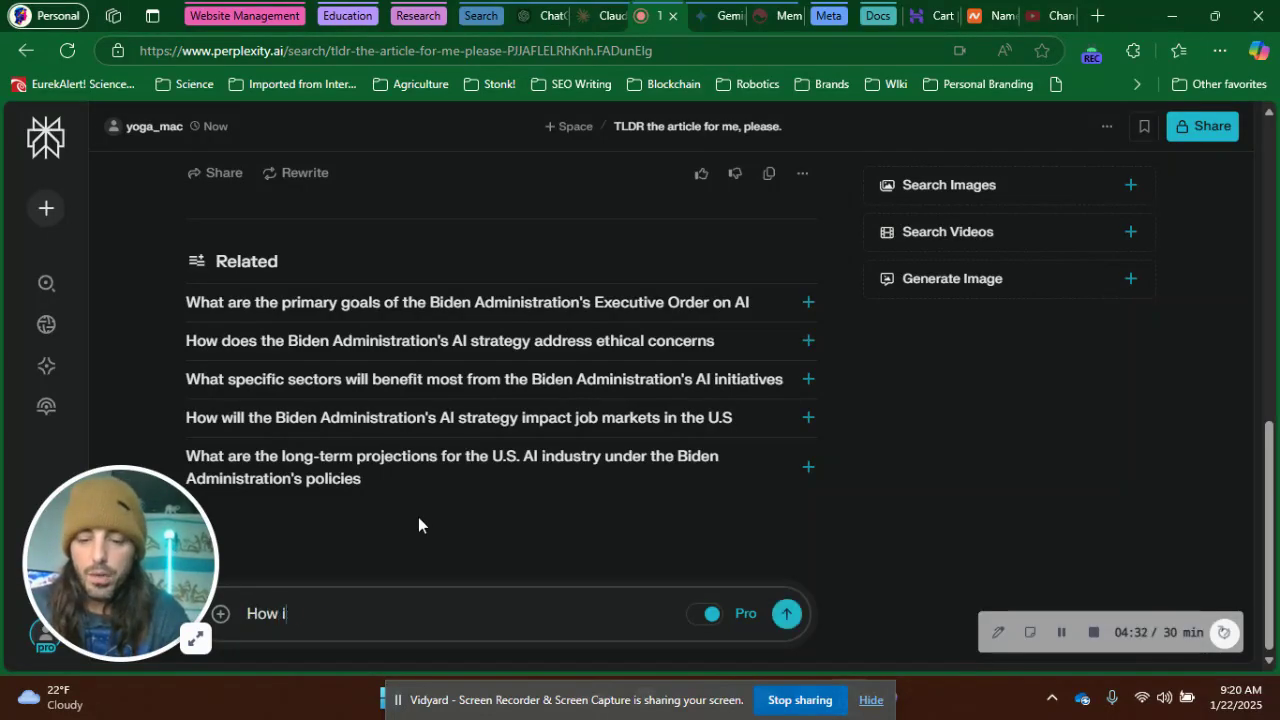
{"action": "type", "text": "mportant is it to monitor the "}
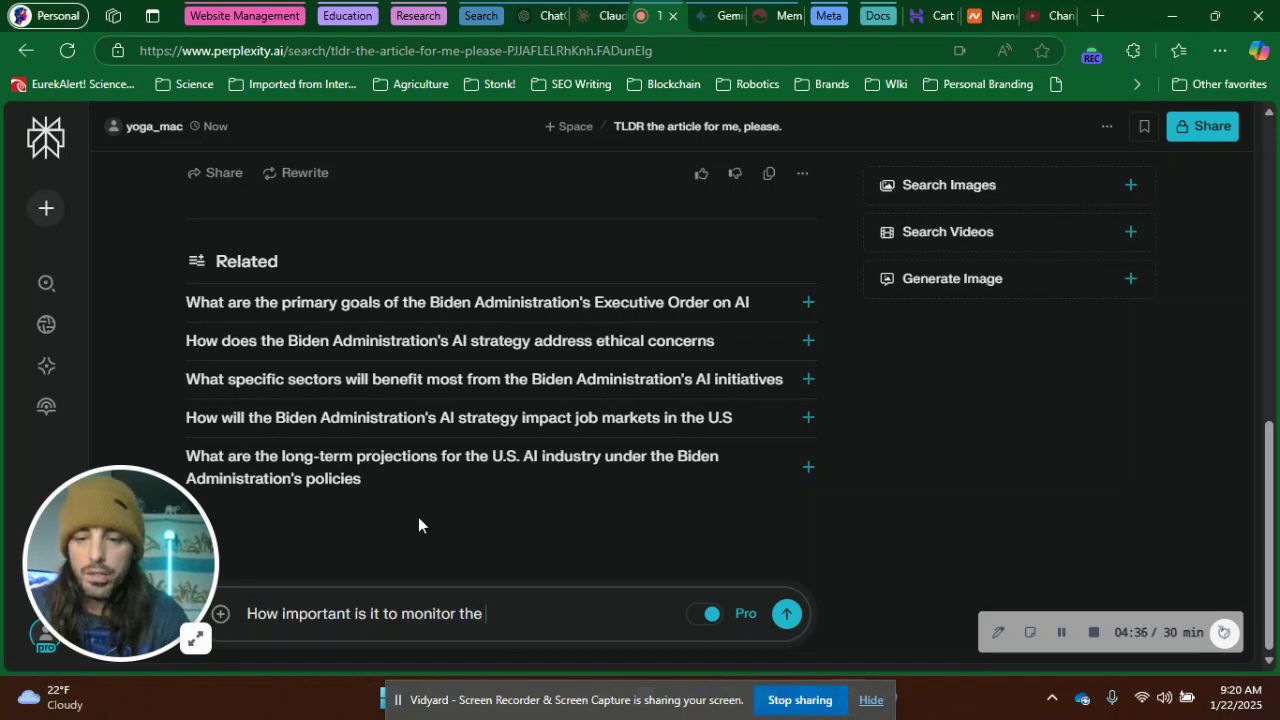
{"action": "type", "text": "environe"}
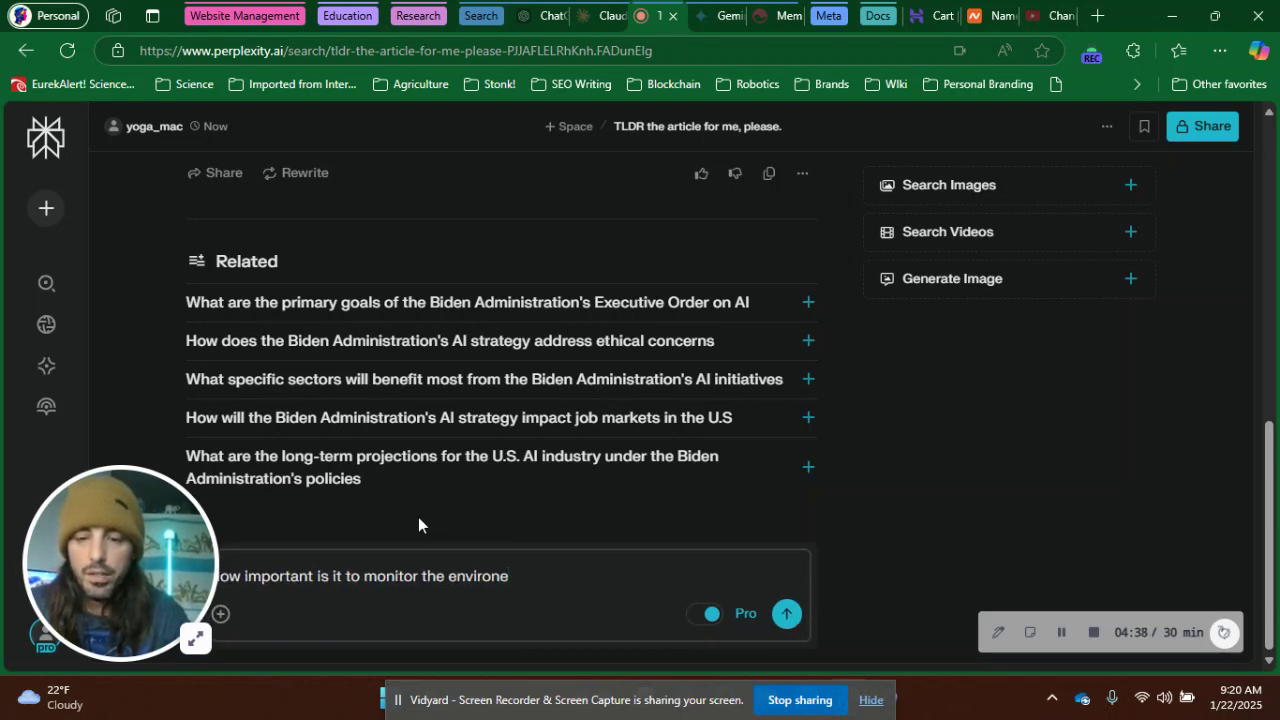
{"action": "key", "text": "BackSpace"}
{"action": "type", "text": "mental i"}
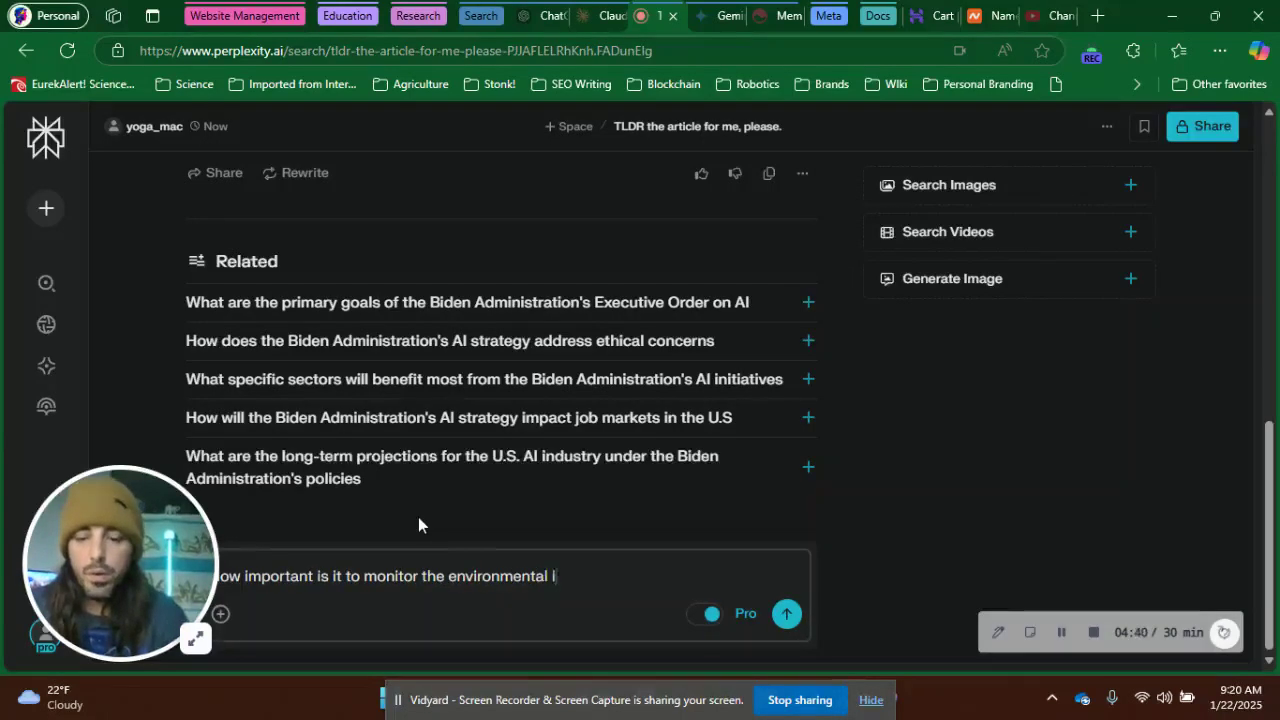
{"action": "type", "text": "mpact of "}
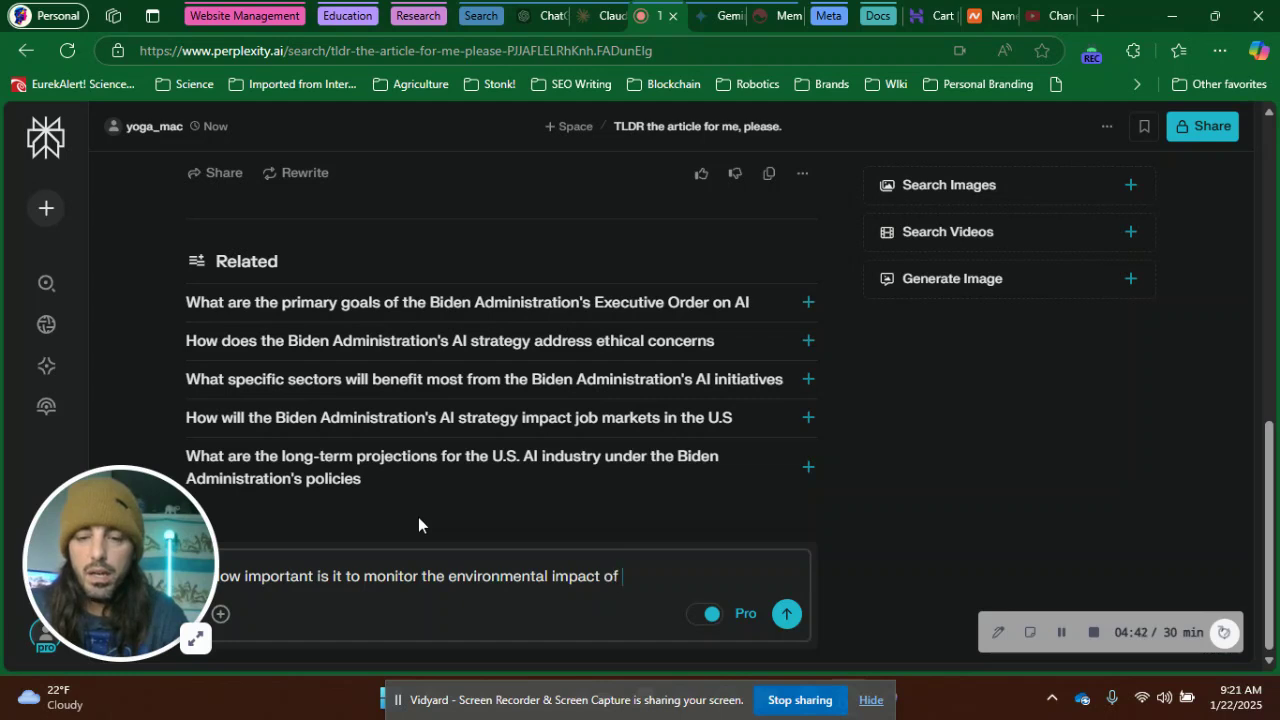
{"action": "type", "text": "new AI in"}
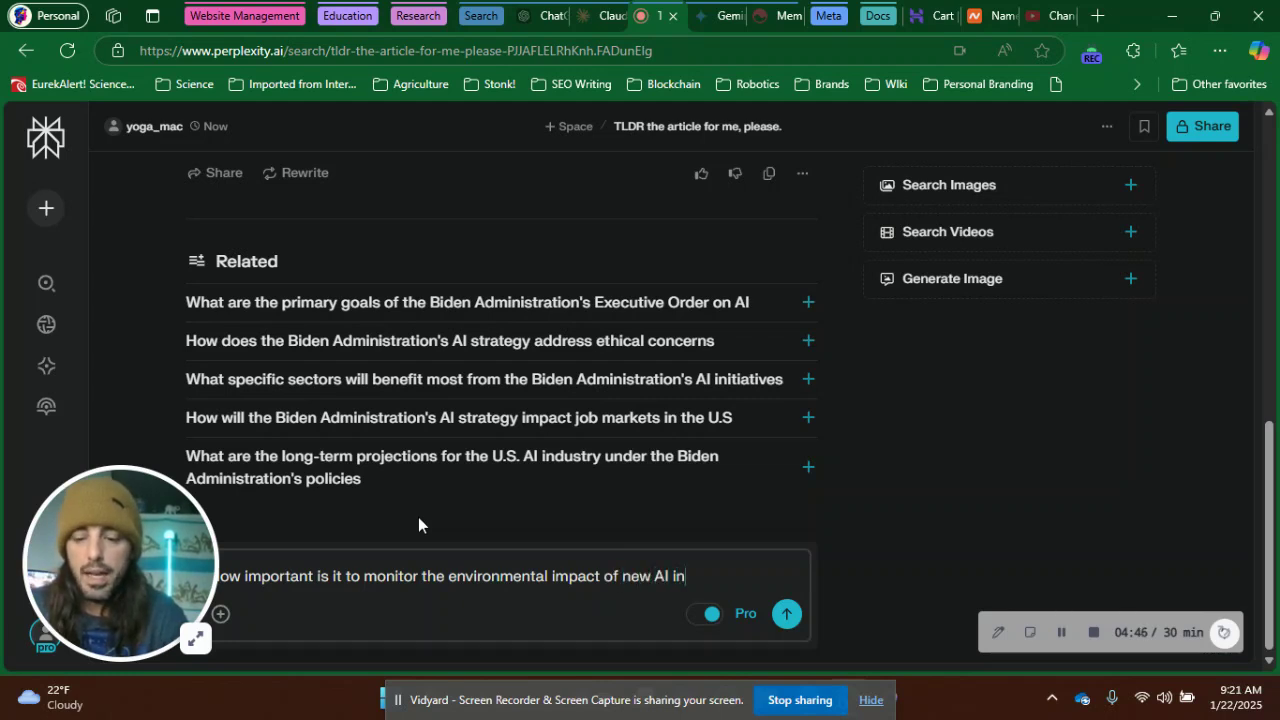
{"action": "type", "text": "frastructure"}
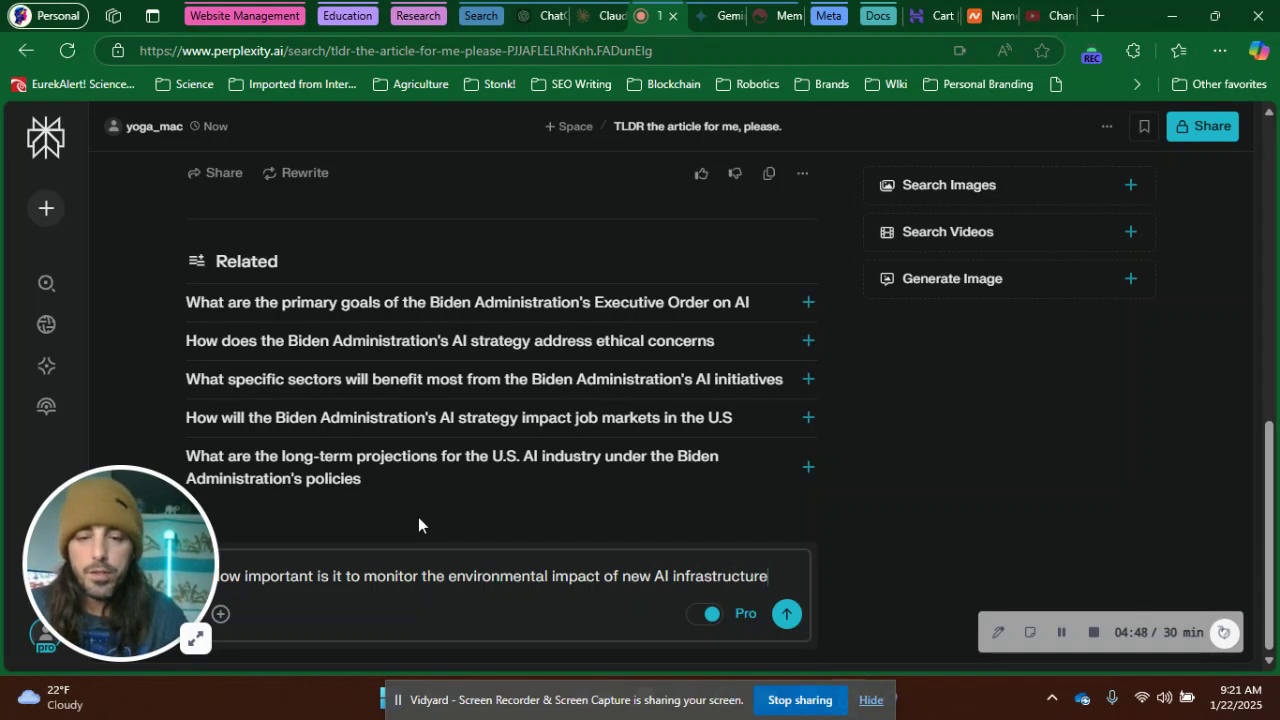
Step: Continue the follow-up prompt with "I see they want to push for clean energy which sounds good, but"
{"action": "type", "text": "? I see they w"}
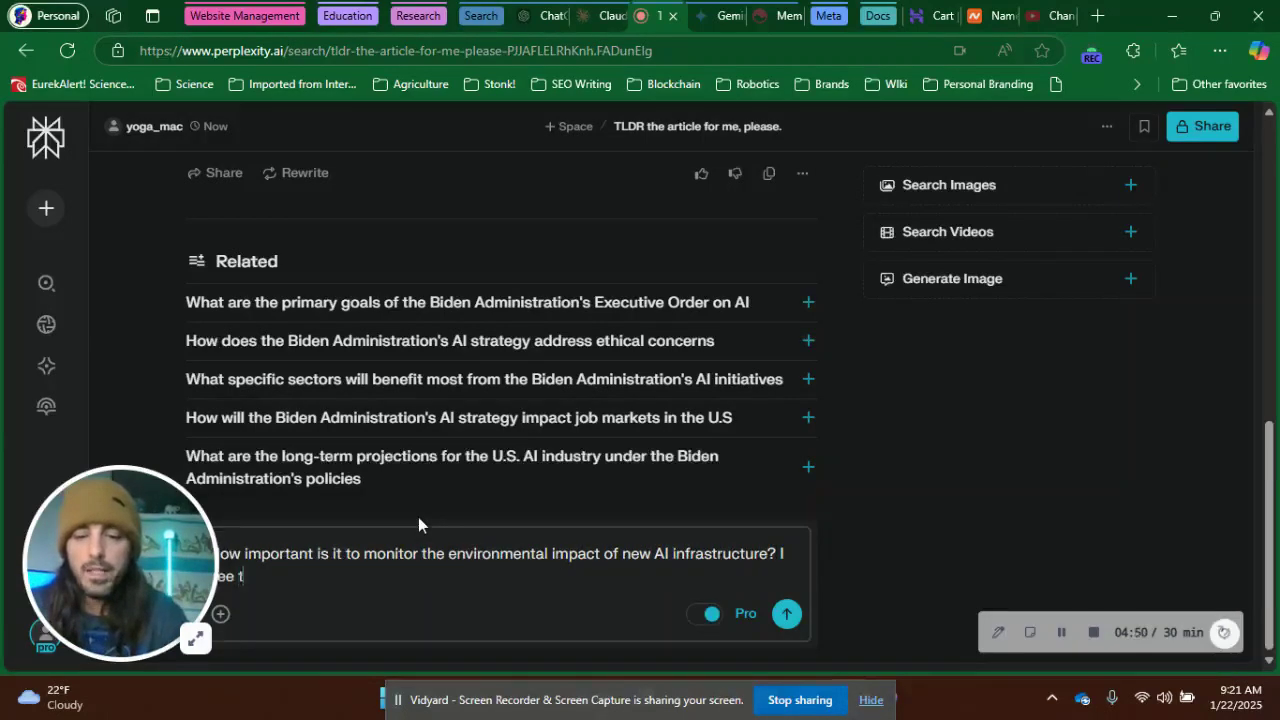
{"action": "type", "text": "ant to pu"}
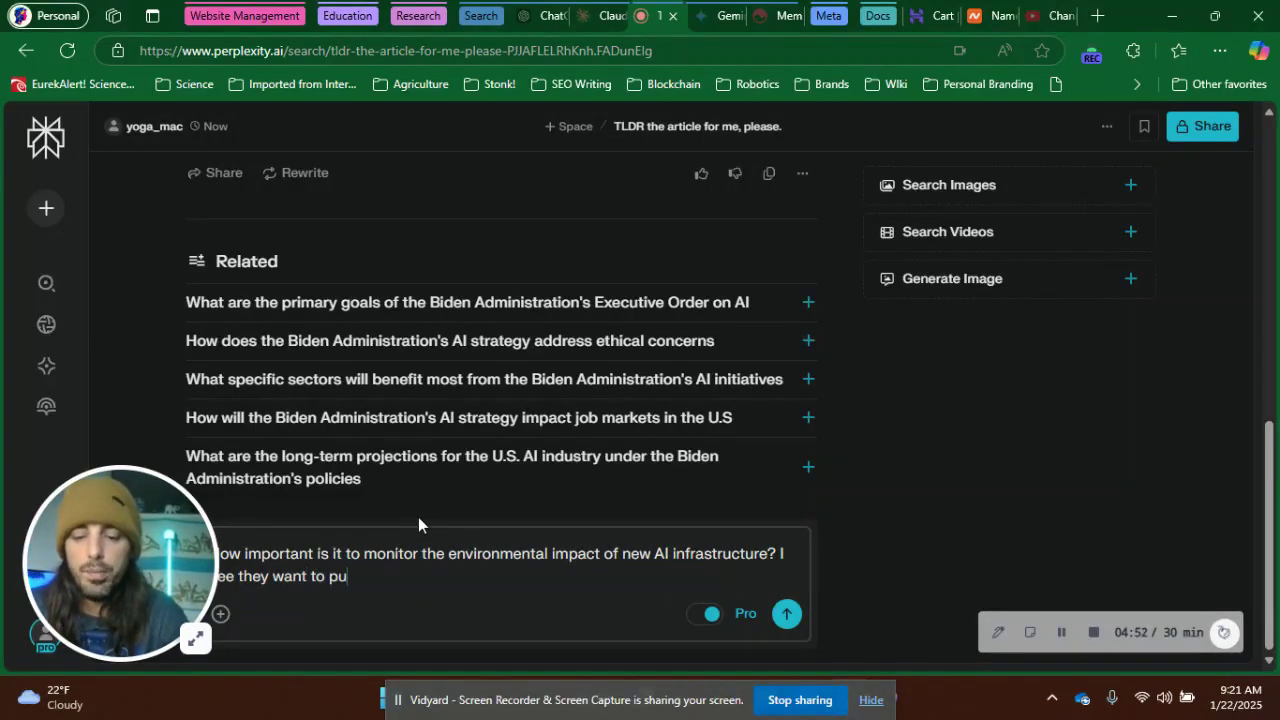
{"action": "type", "text": "sh for clean energy which is"}
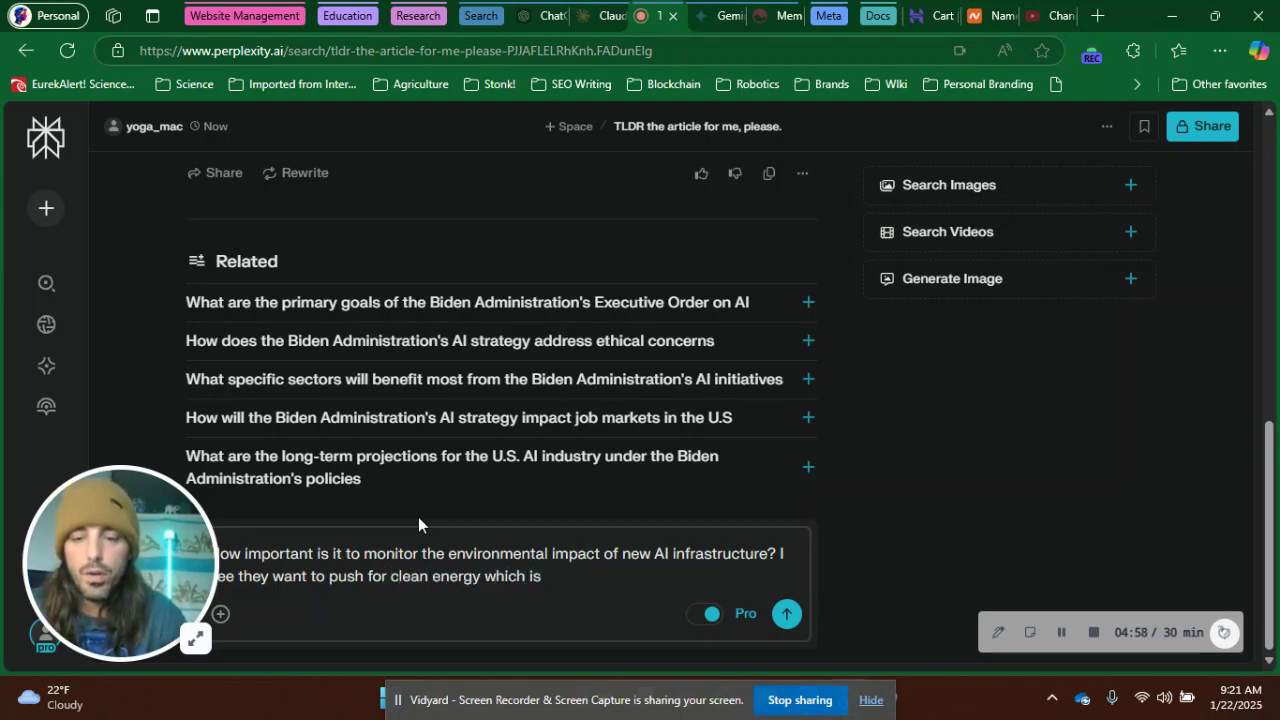
{"action": "key", "text": "BackSpace"}
{"action": "key", "text": "BackSpace"}
{"action": "type", "text": "sounds"}
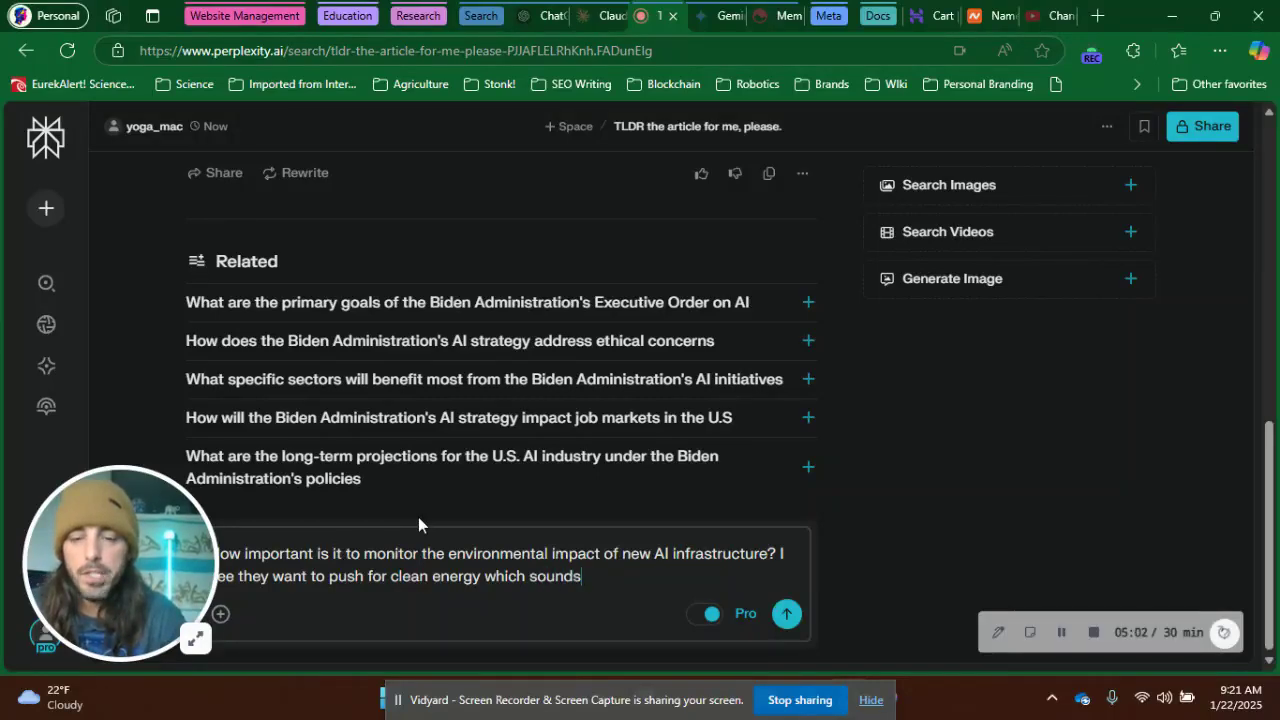
{"action": "type", "text": " good, but "}
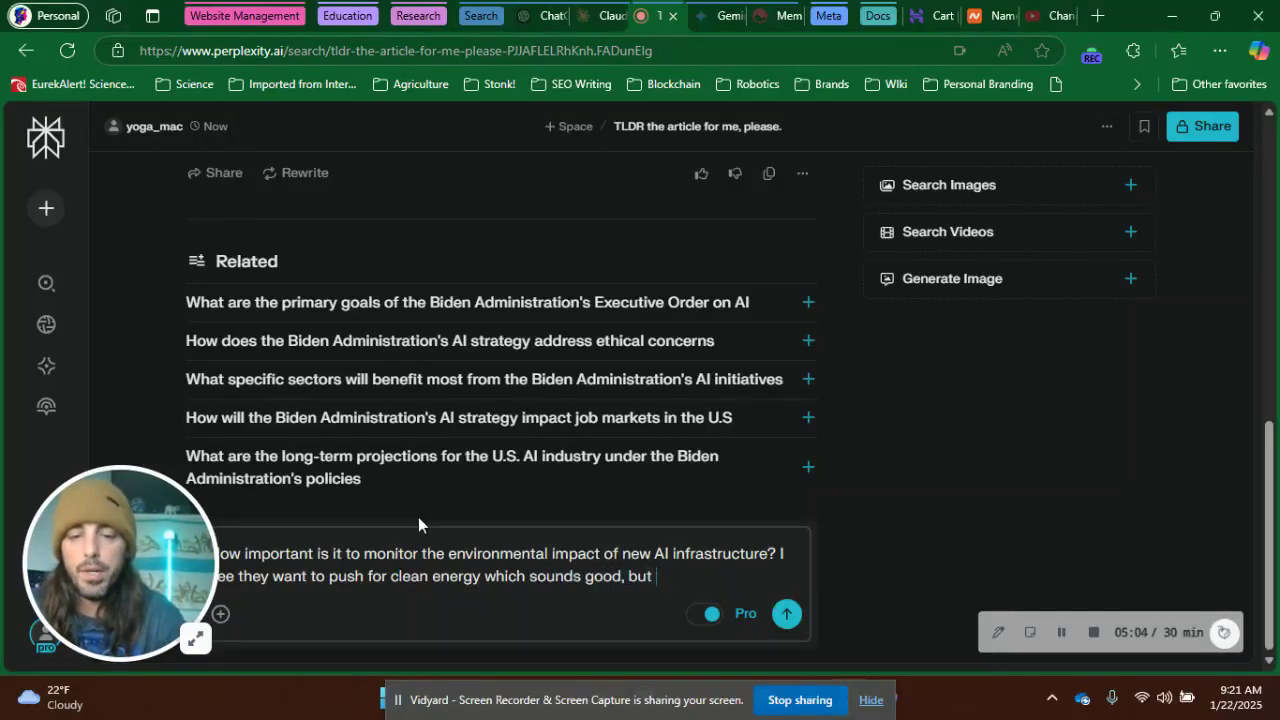
Step: Complete the clean energy sentence with the question "how many datacenters are said to be opening?"
{"action": "type", "text": "how many data"}
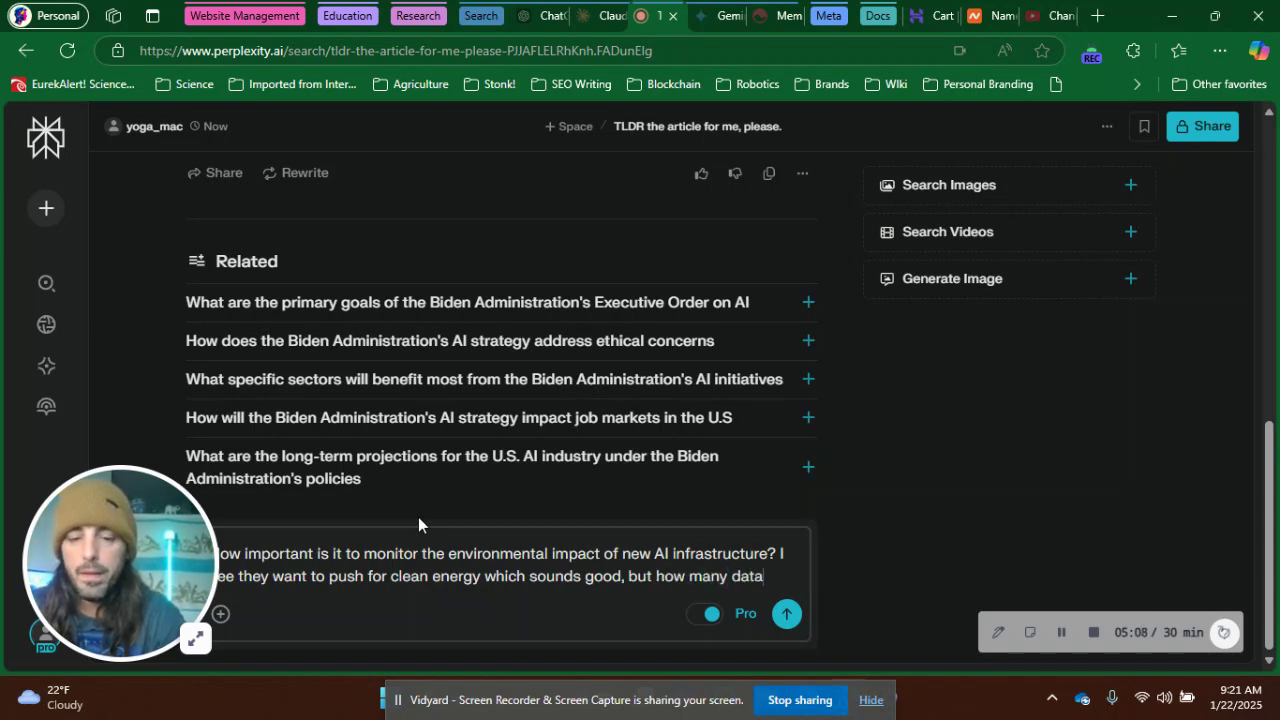
{"action": "type", "text": "centers ar"}
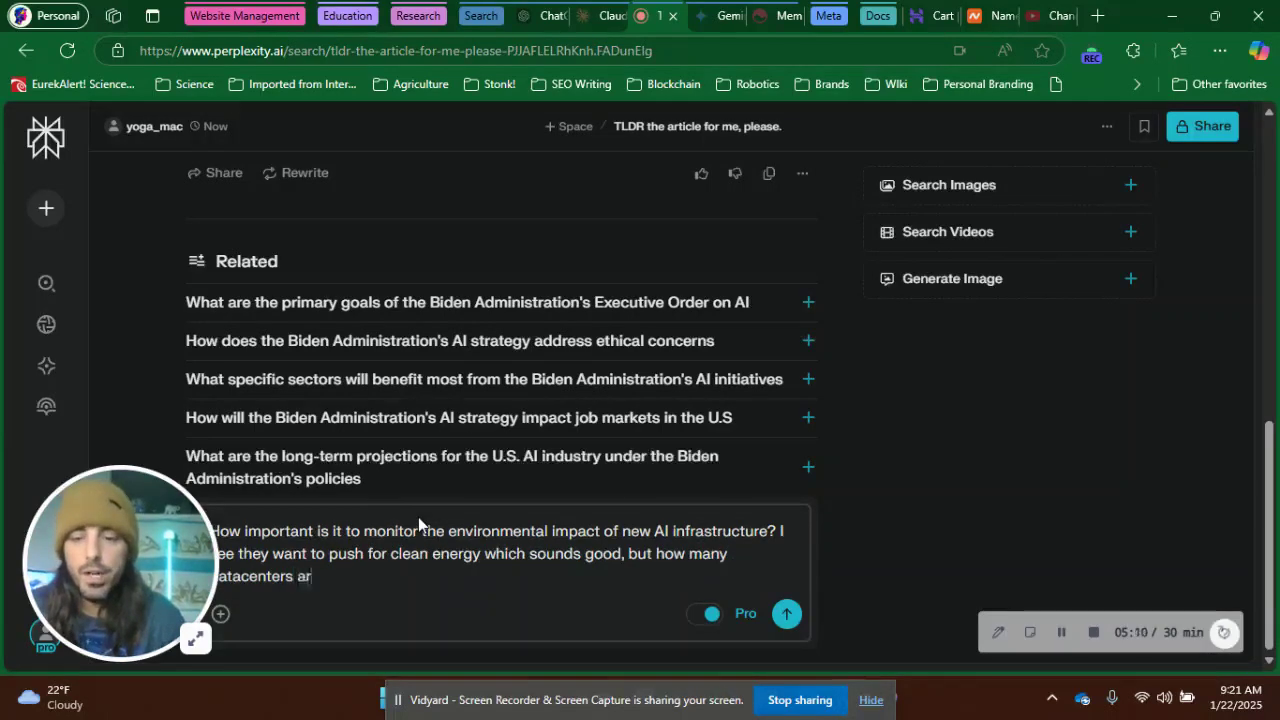
{"action": "type", "text": "e said"}
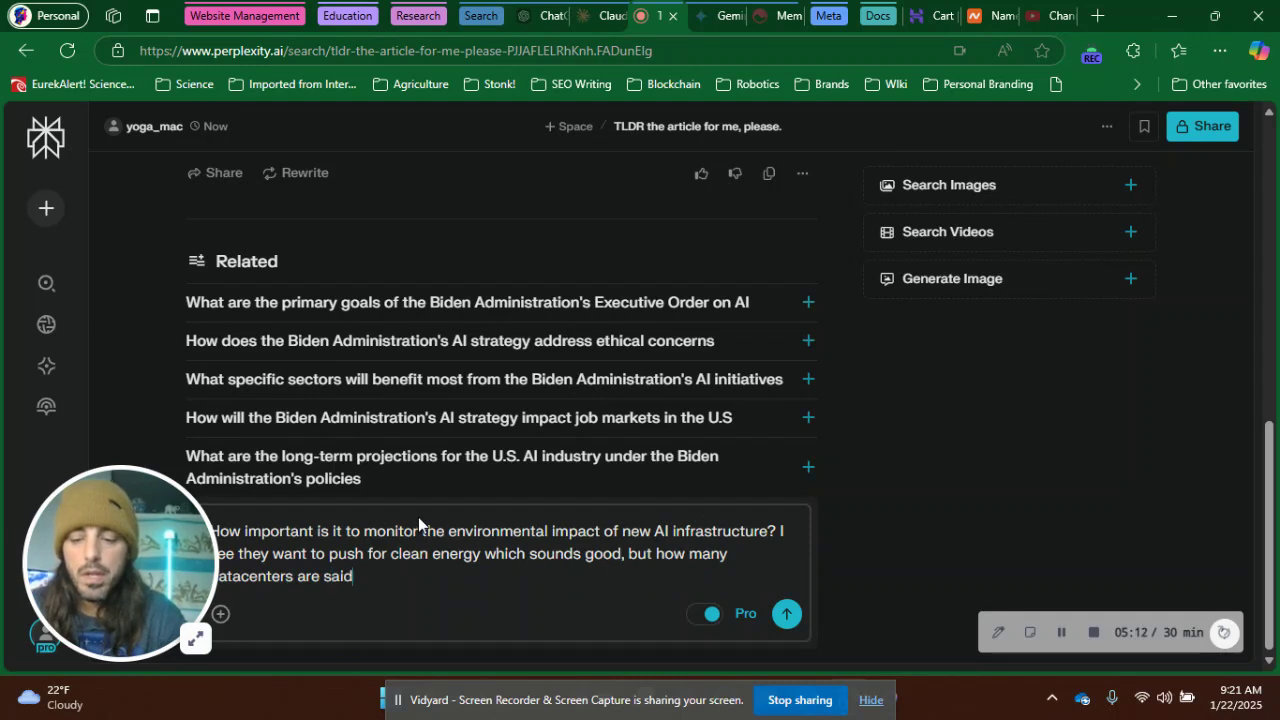
{"action": "type", "text": " to beope"}
{"action": "key", "text": "BackSpace"}
{"action": "key", "text": "BackSpace"}
{"action": "type", "text": "open"}
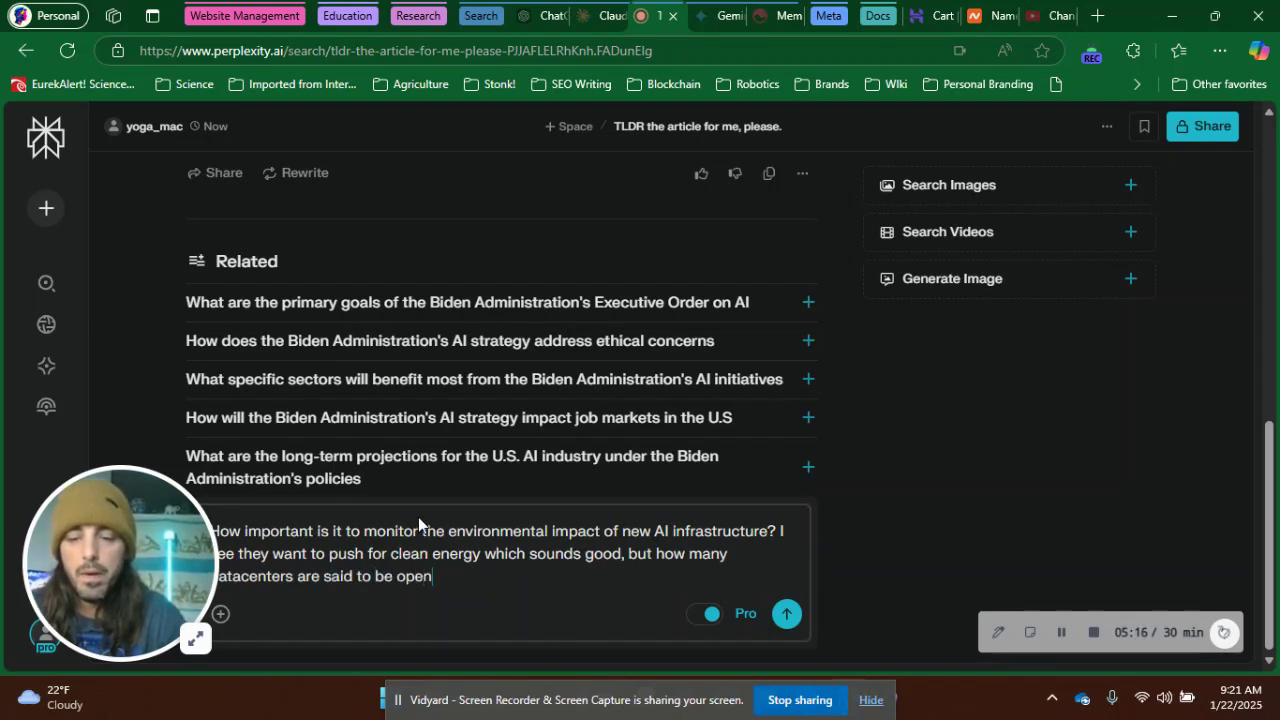
{"action": "type", "text": "ing? I undes"}
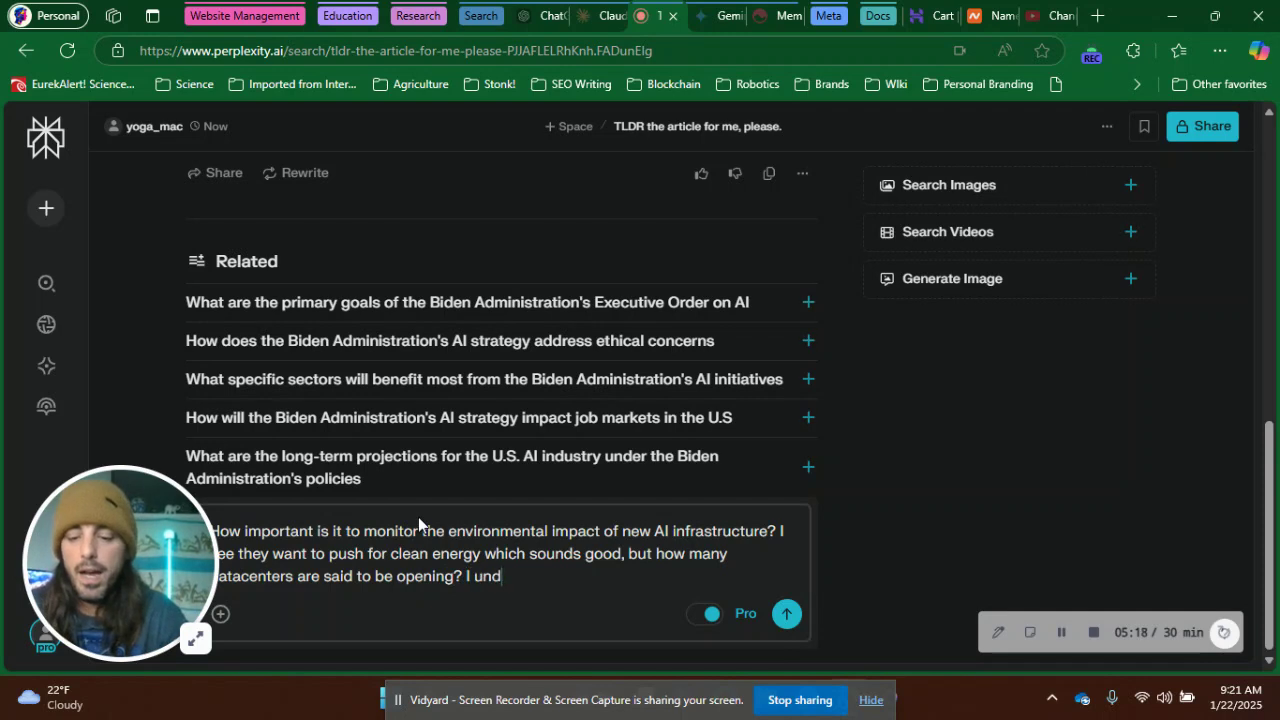
Step: Add the remark "I understand current systems and grids often get overloaded" to the follow-up prompt
{"action": "type", "text": "rstand current systems and "}
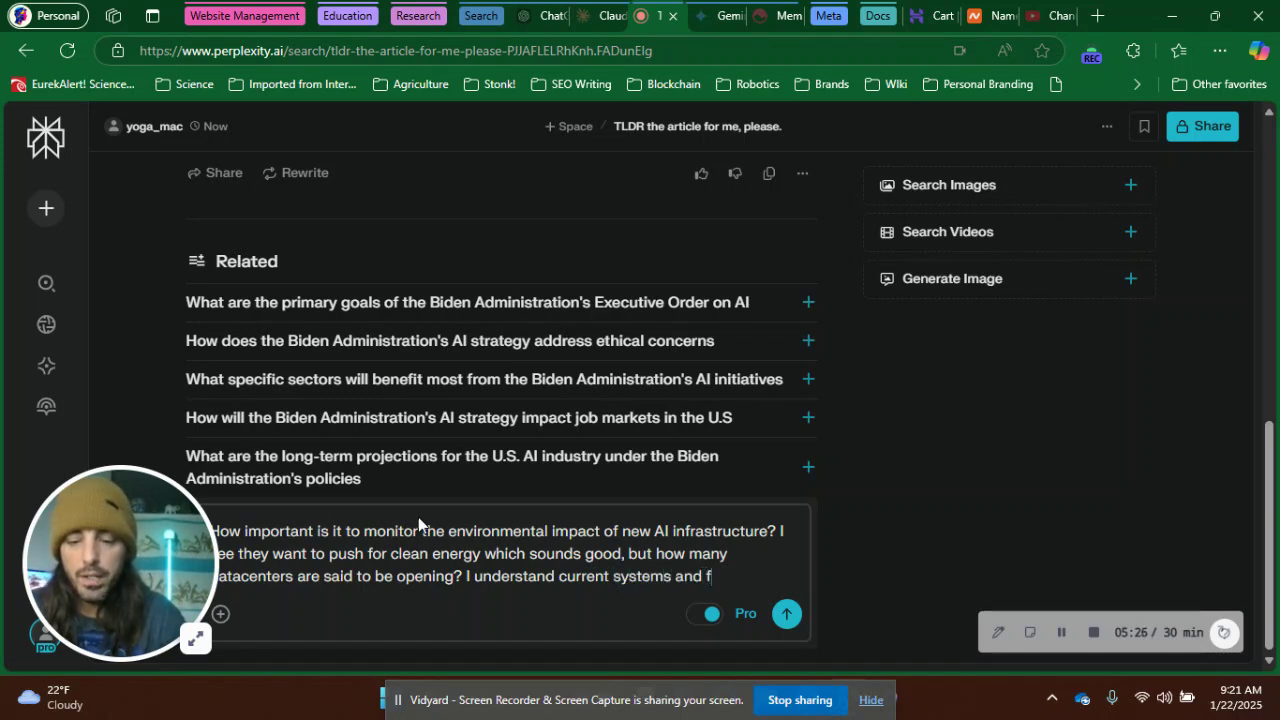
{"action": "type", "text": "grids often"}
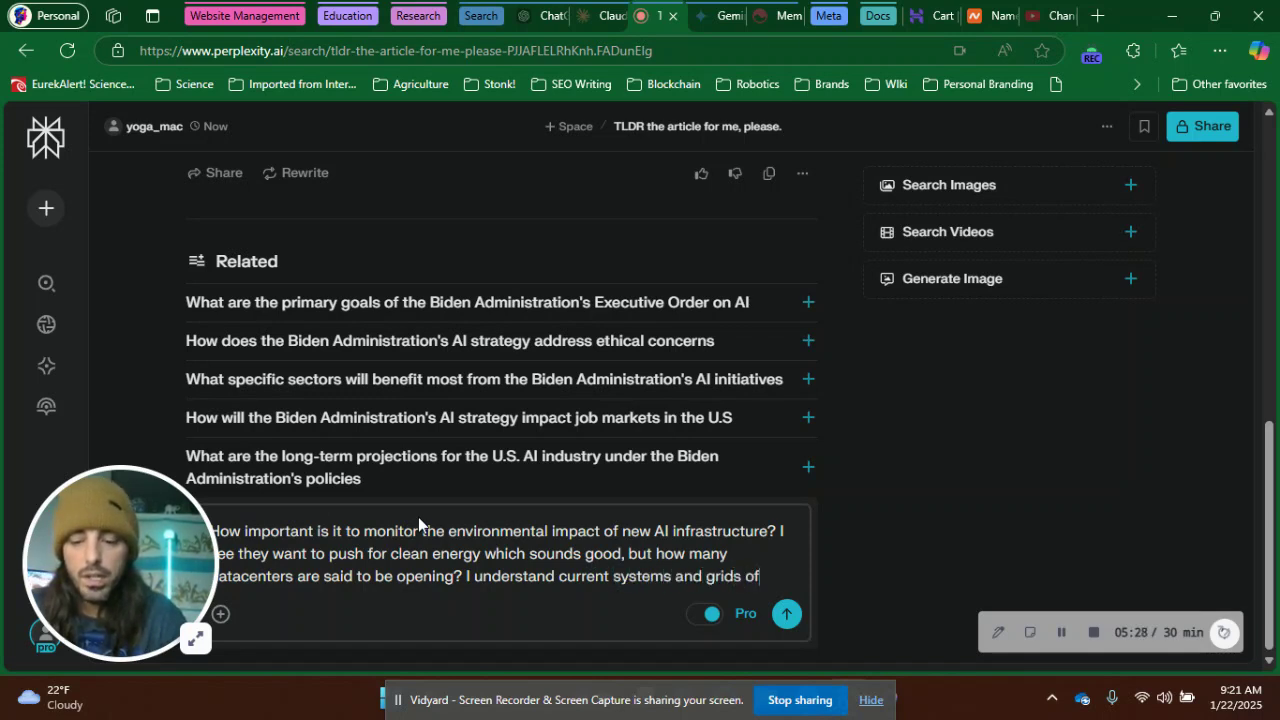
{"action": "type", "text": " get overloa"}
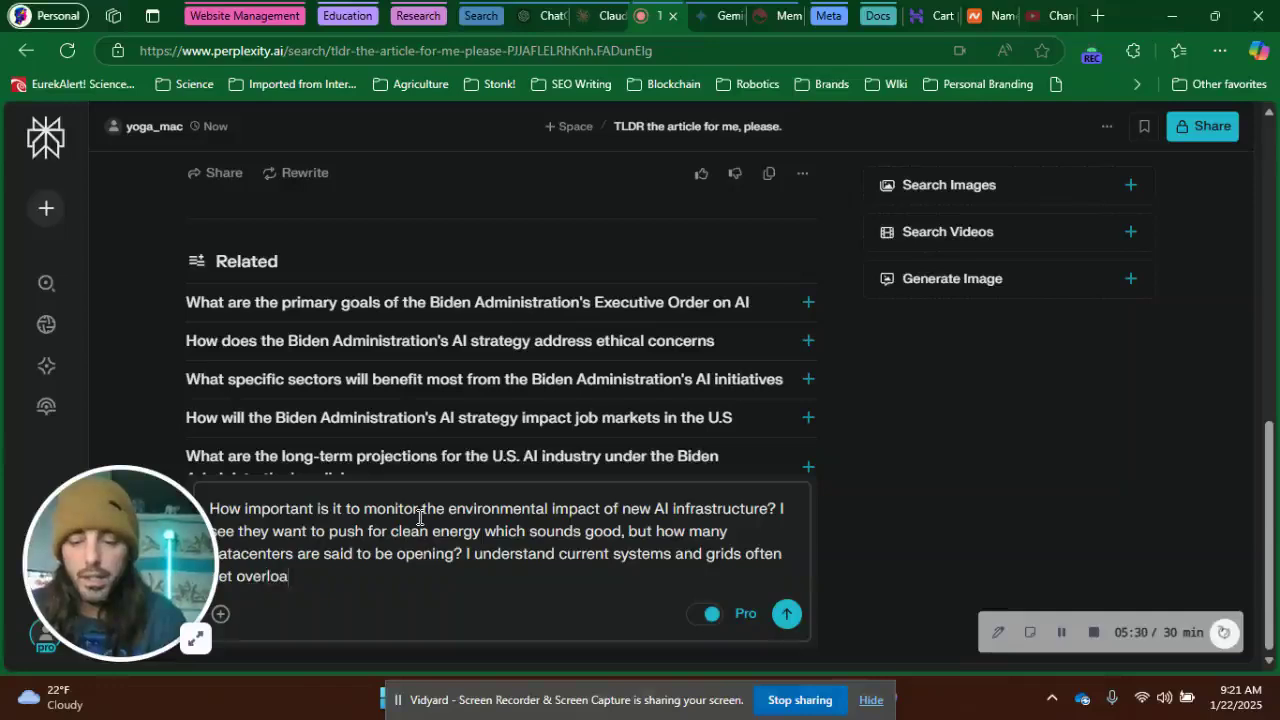
{"action": "type", "text": "deded"}
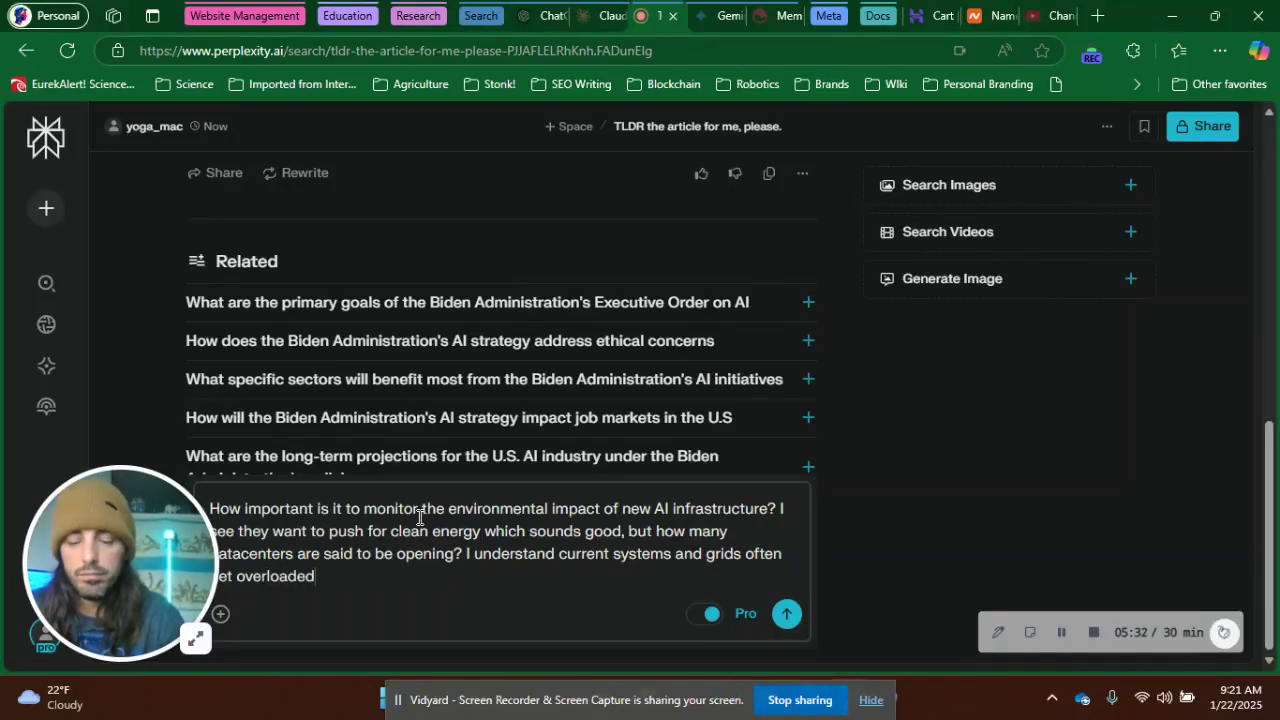
Step: Begin a new sentence in the follow-up prompt with "So what can we expect moving forward"
{"action": "type", "text": ". So what can we expect mo"}
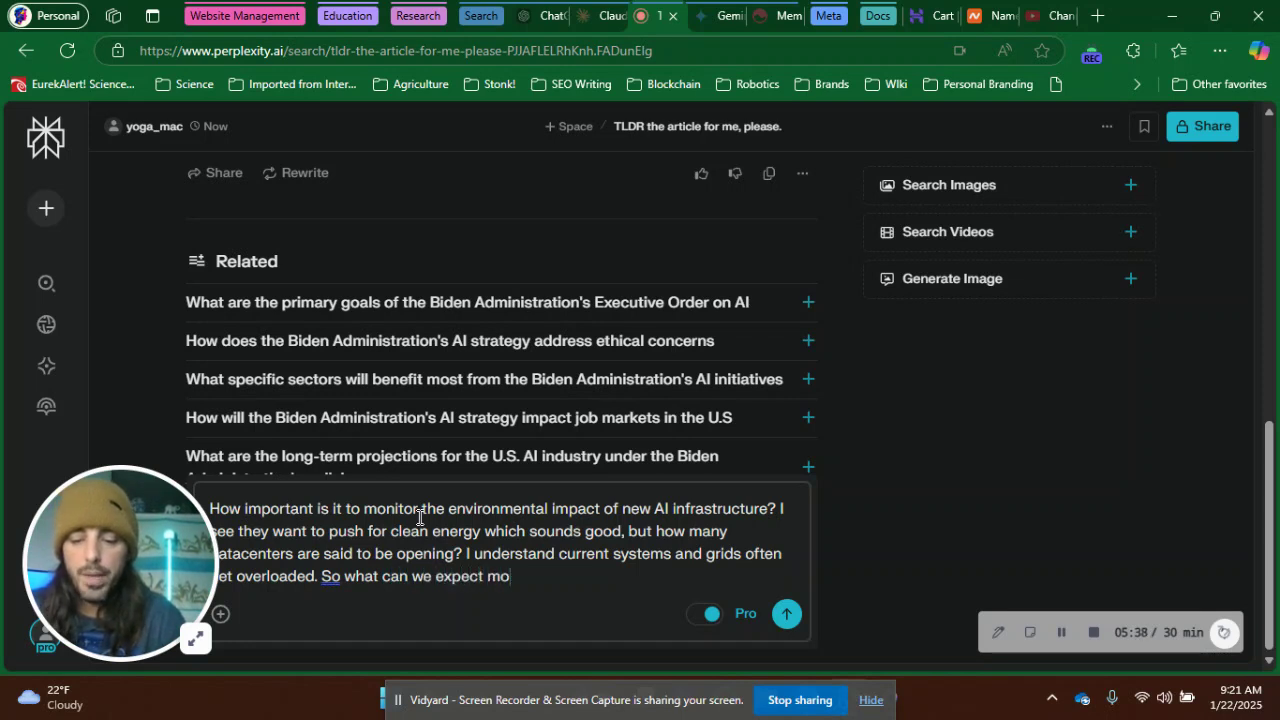
{"action": "type", "text": "ving forward"}
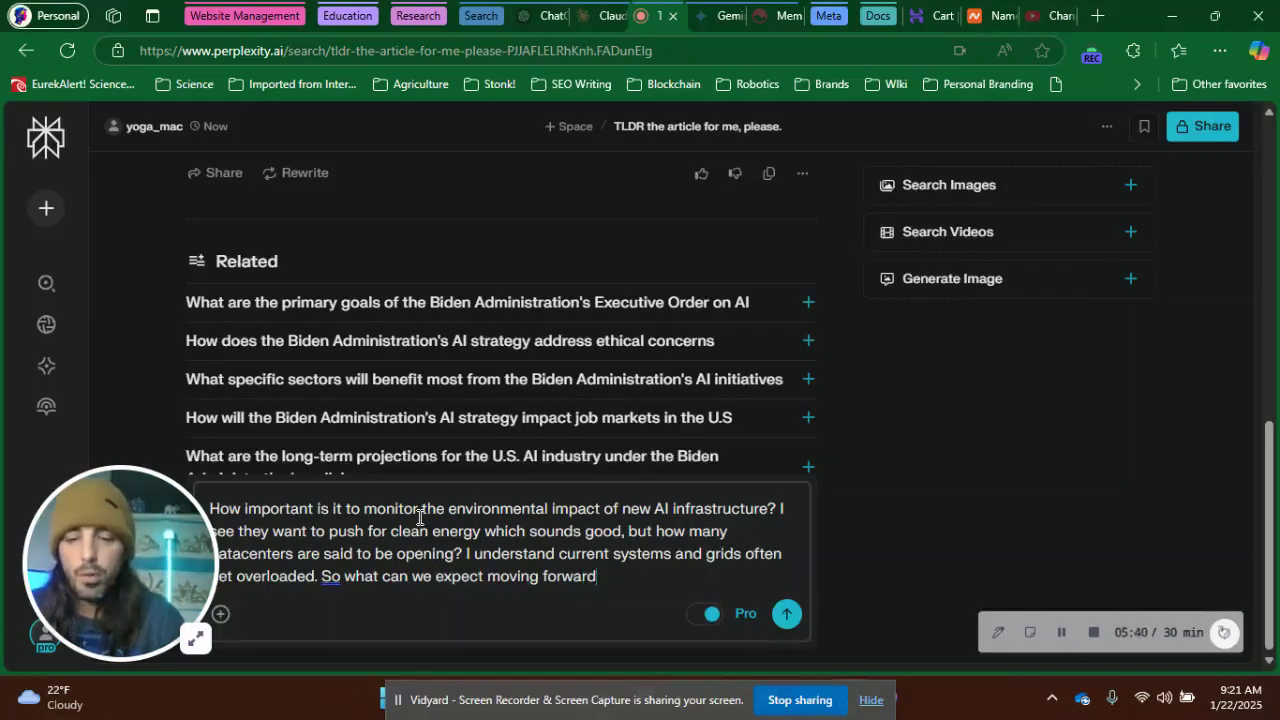
{"action": "type", "text": " as"}
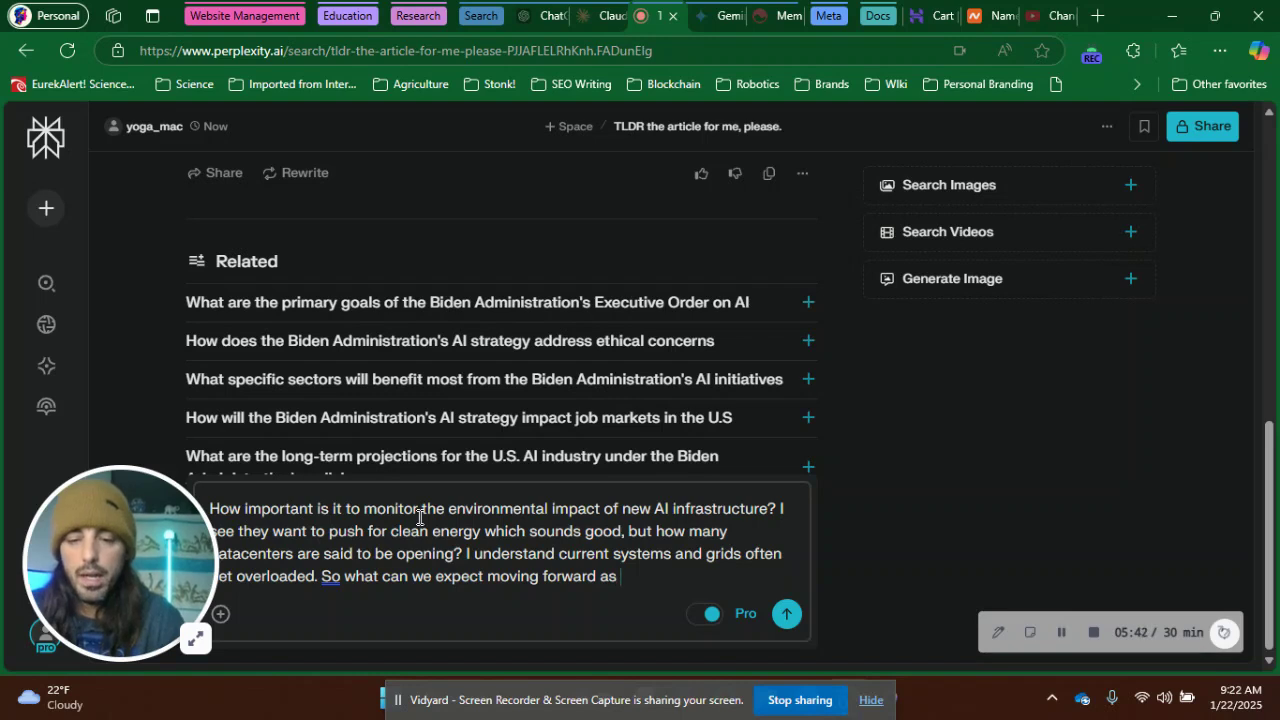
{"action": "key", "text": "BackSpace"}
{"action": "key", "text": "BackSpace"}
{"action": "key", "text": "BackSpace"}
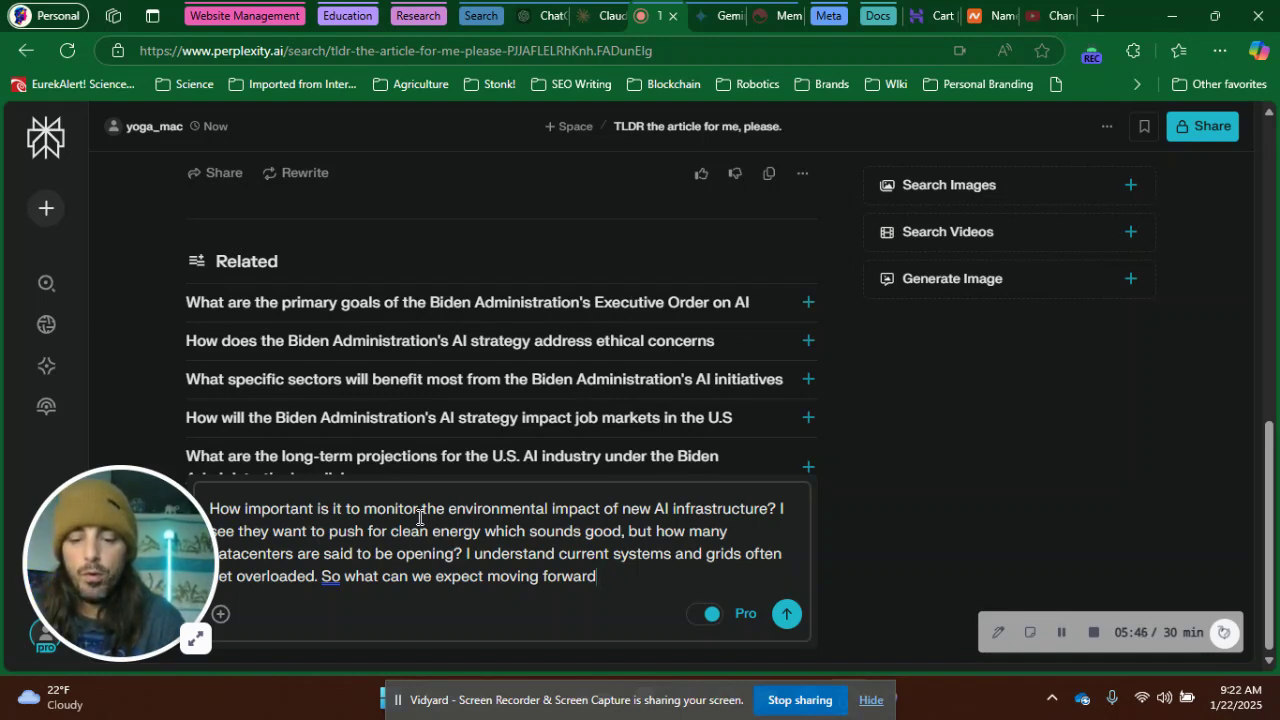
Step: Extend the sentence with "if this type of funding is already being approved (more or less) and this is the trajectory"
{"action": "type", "text": "if this type "}
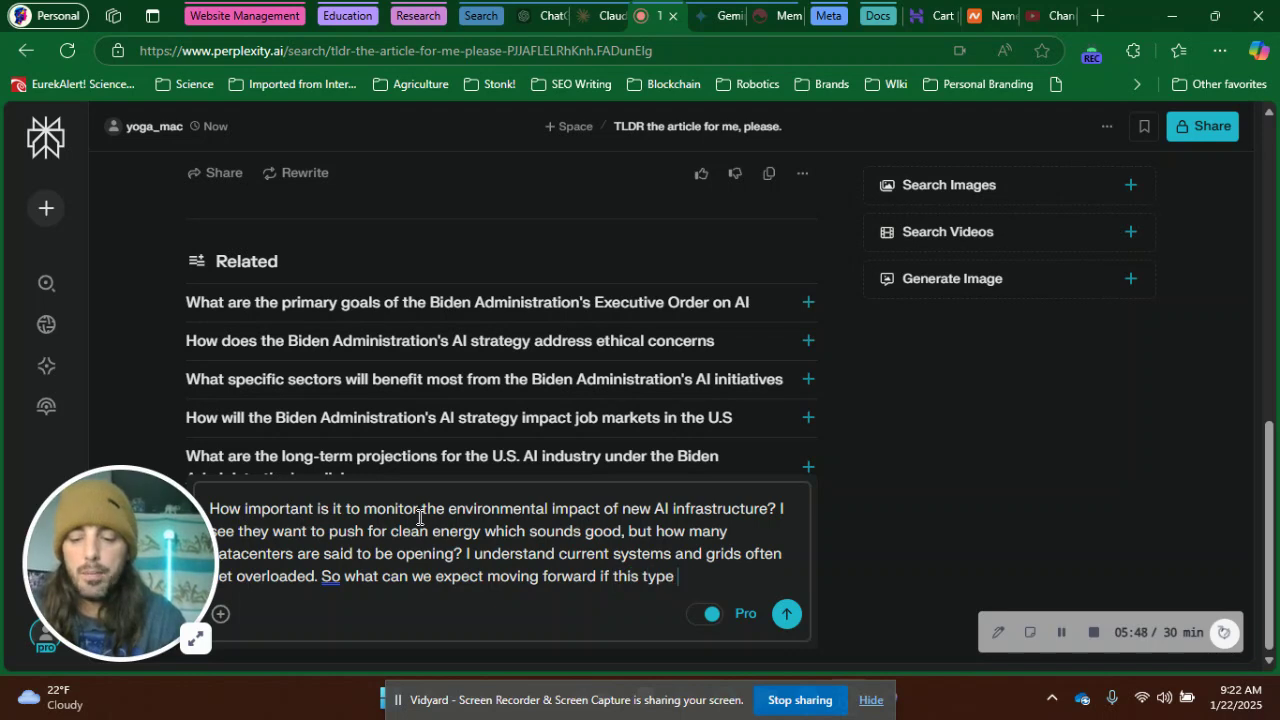
{"action": "type", "text": "of funding is"}
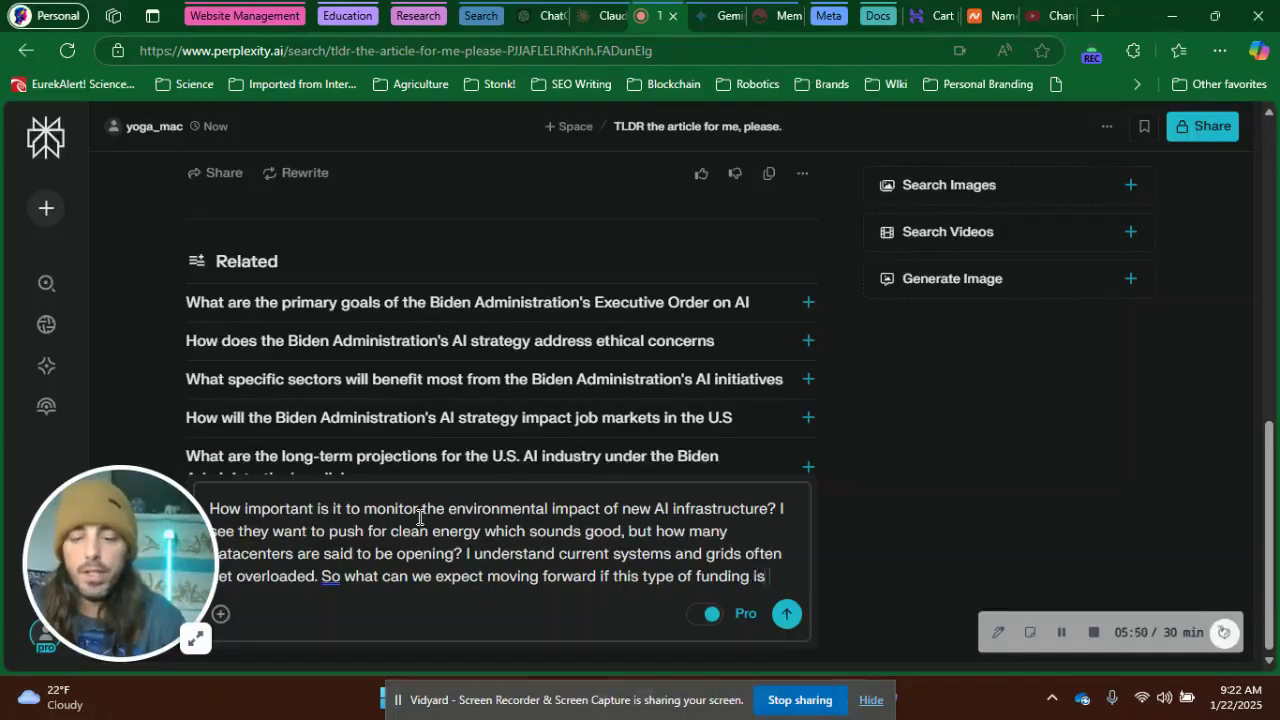
{"action": "type", "text": " already being a"}
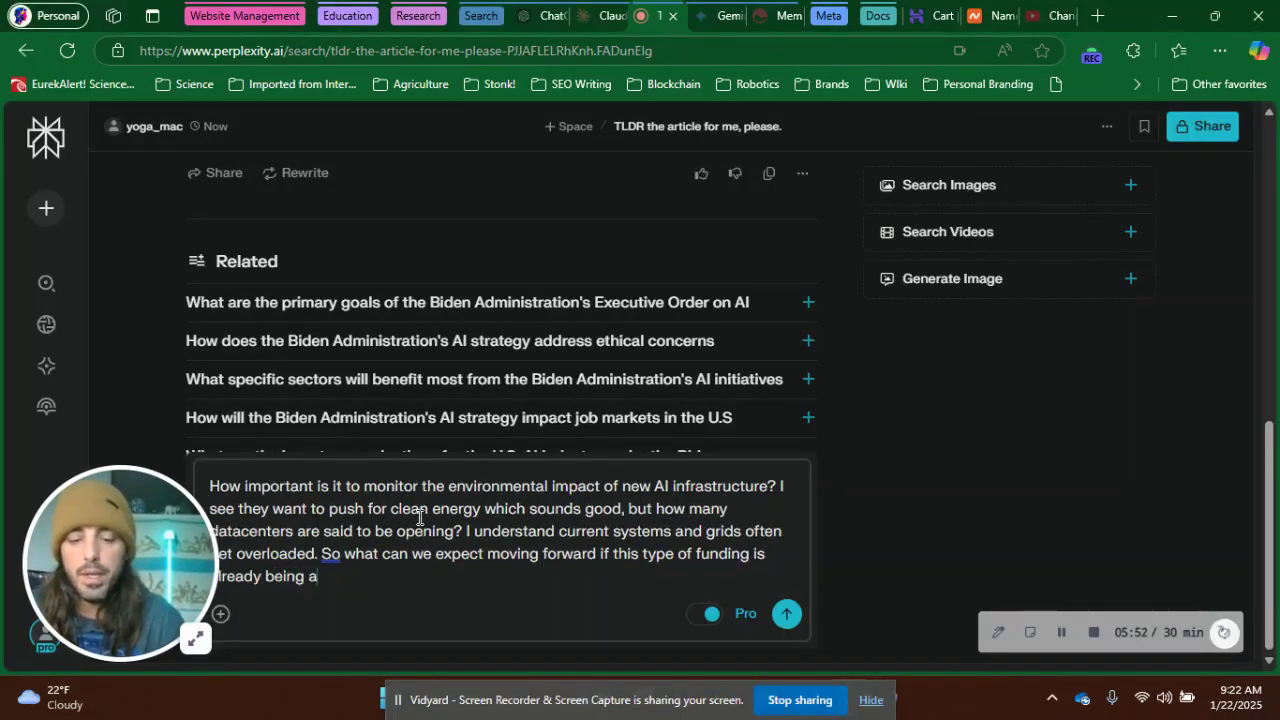
{"action": "type", "text": "pproved"}
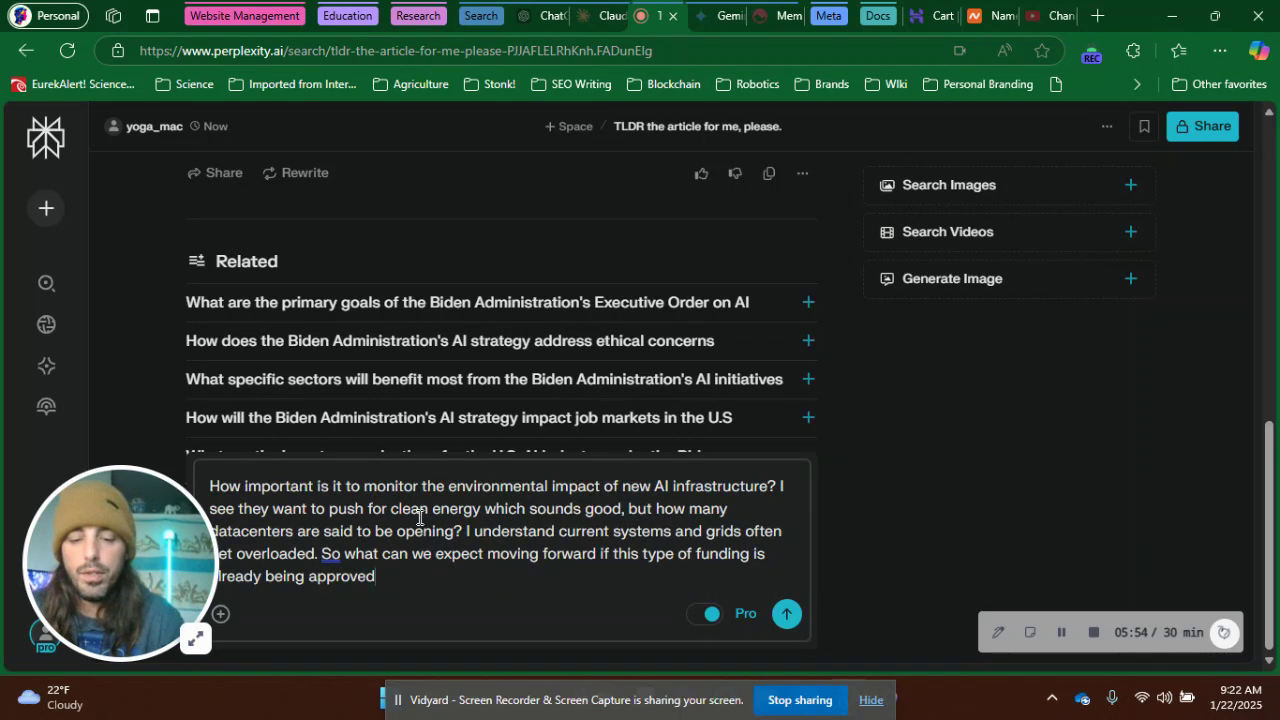
{"action": "type", "text": " (more or less) and this is the trajectory"}
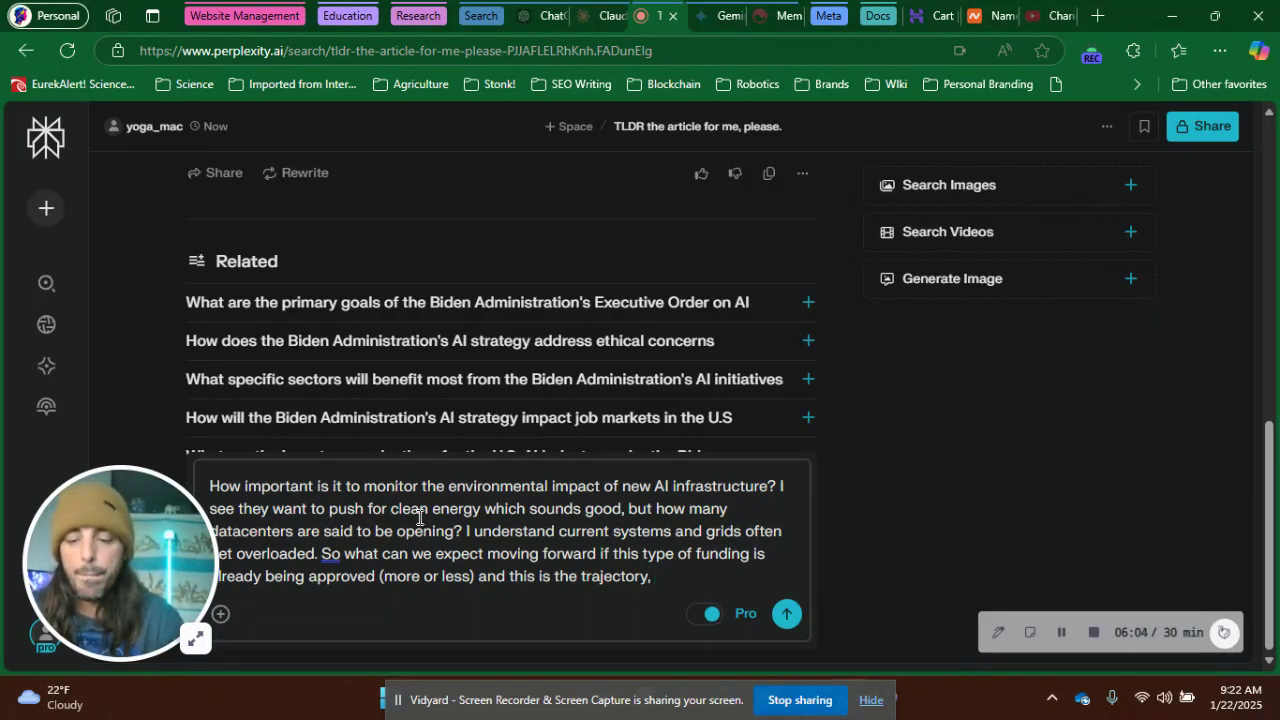
Step: Continue the follow-up sentence after "trajectory" with ", what are the precautionary measures being taken to mitigate"
{"action": "type", "text": ", what are the"}
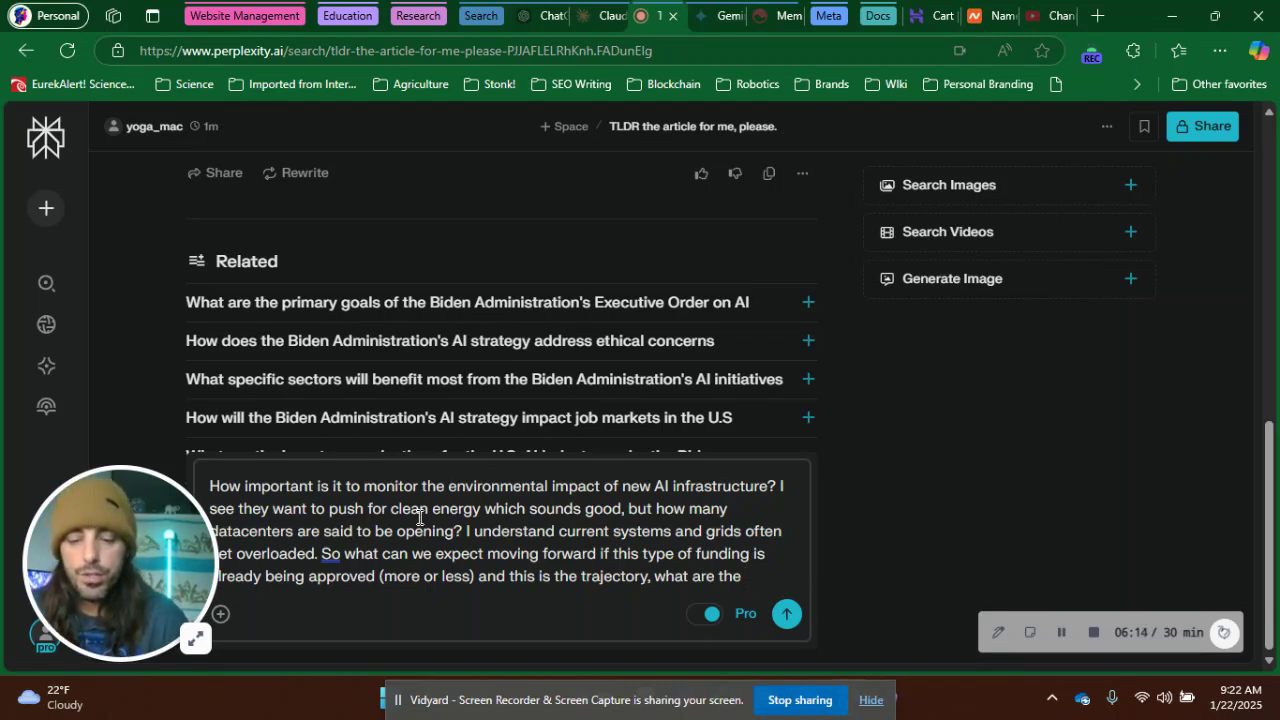
{"action": "type", "text": "preca"}
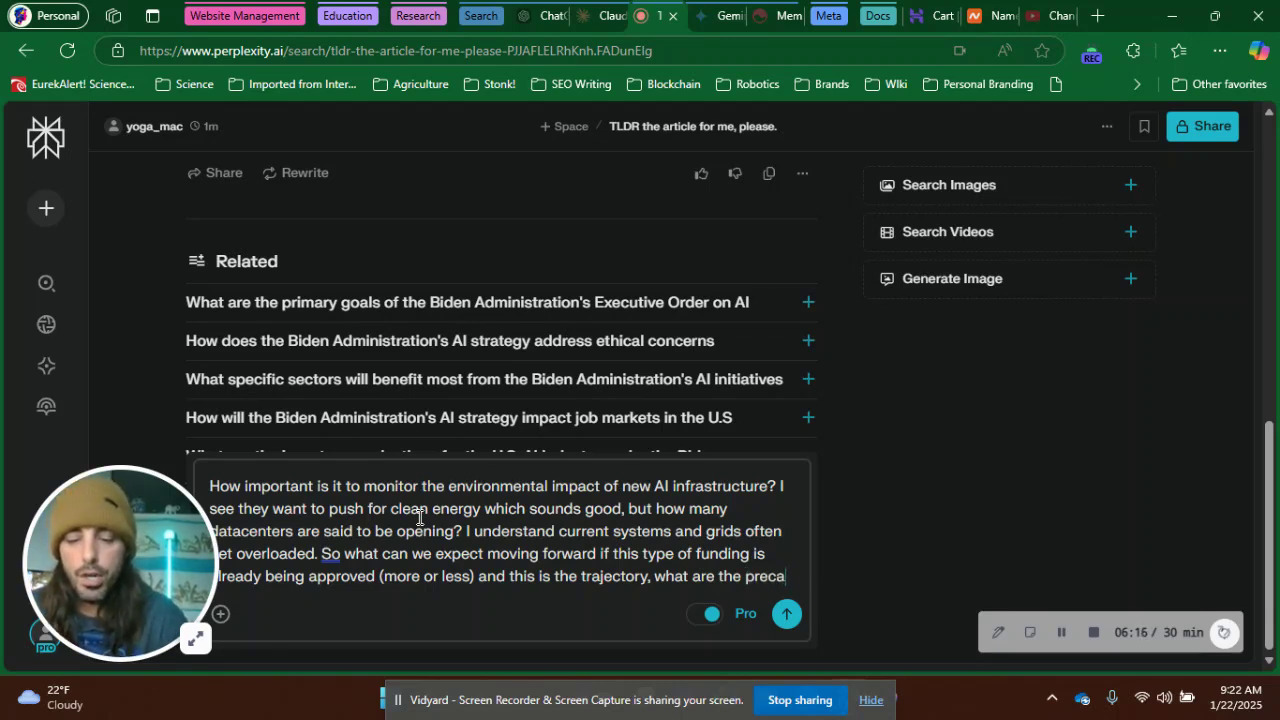
{"action": "type", "text": "utionary measu"}
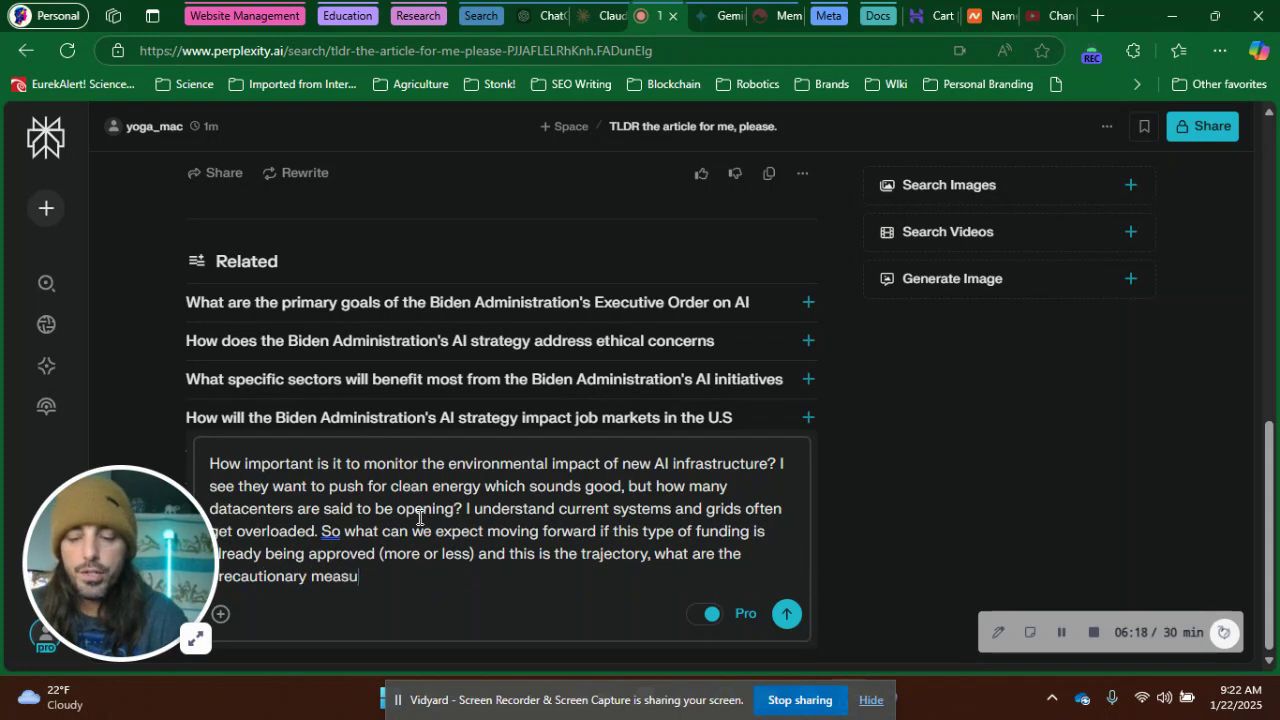
{"action": "type", "text": "res being ta"}
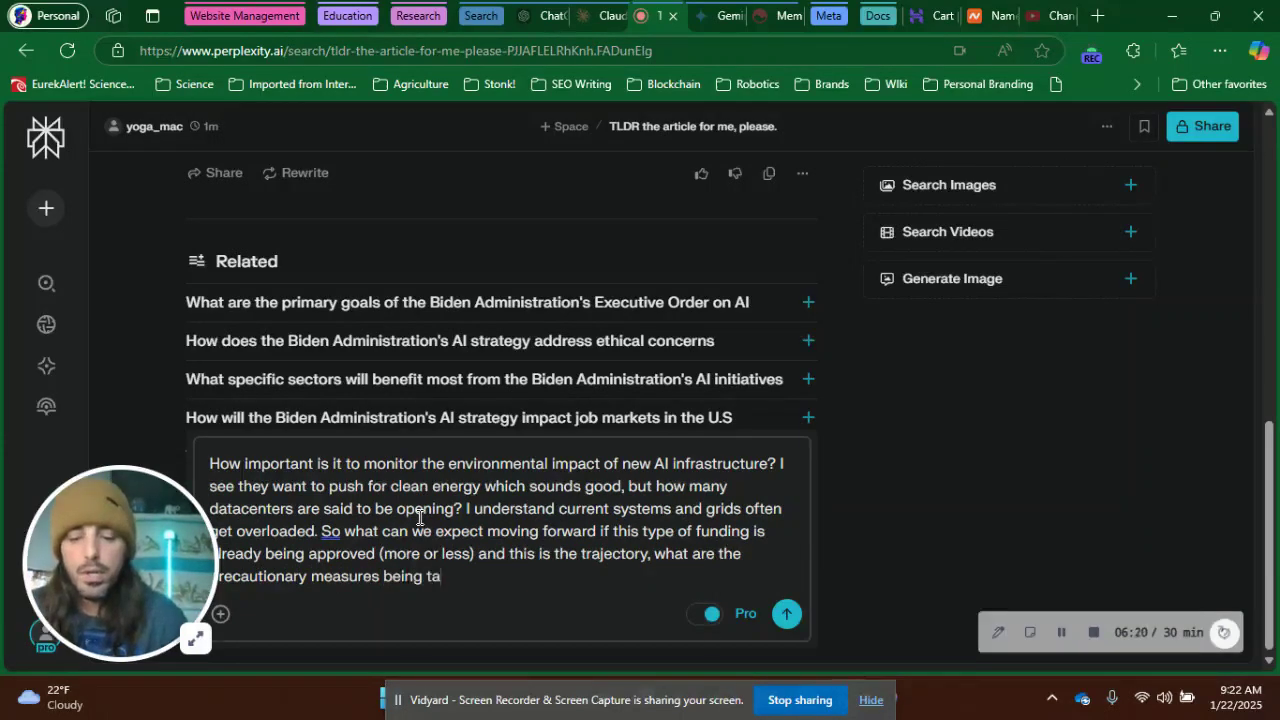
{"action": "type", "text": "ken to mitigate"}
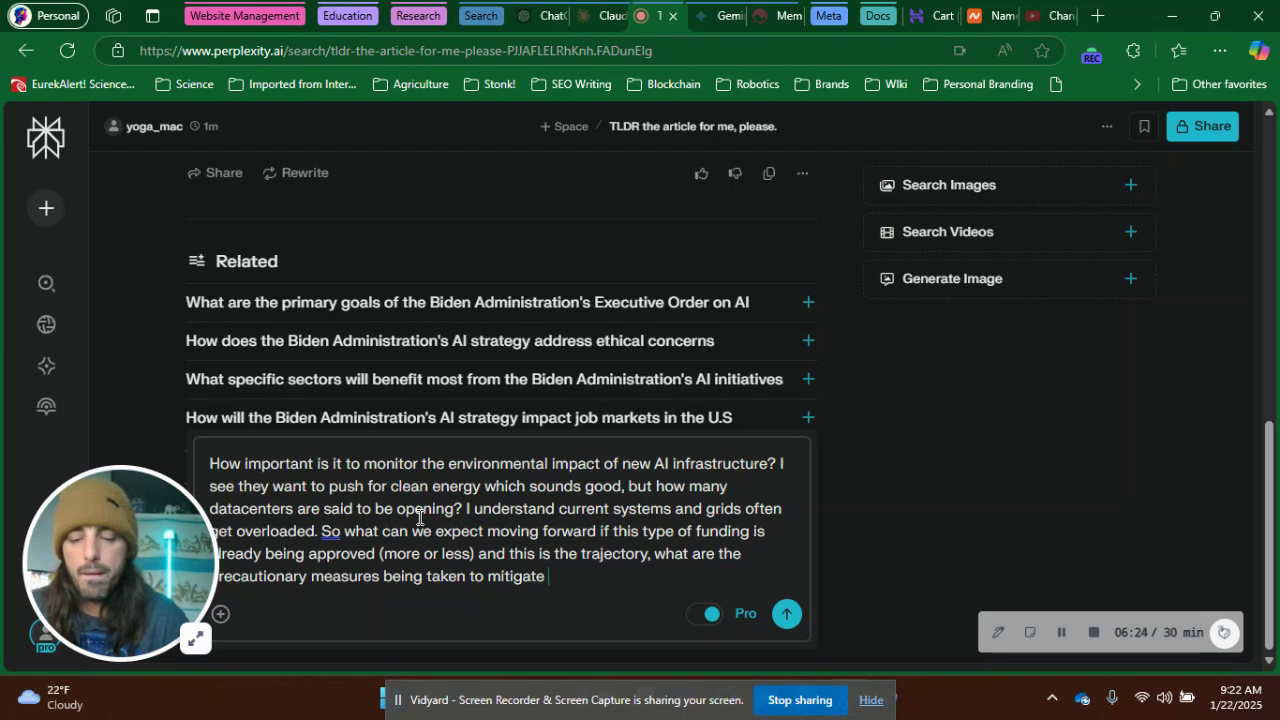
Step: Complete the mitigation question with "environmental destruction, both short term and long term"
{"action": "type", "text": " environem"}
{"action": "key", "text": "BackSpace"}
{"action": "key", "text": "BackSpace"}
{"action": "type", "text": "ental"}
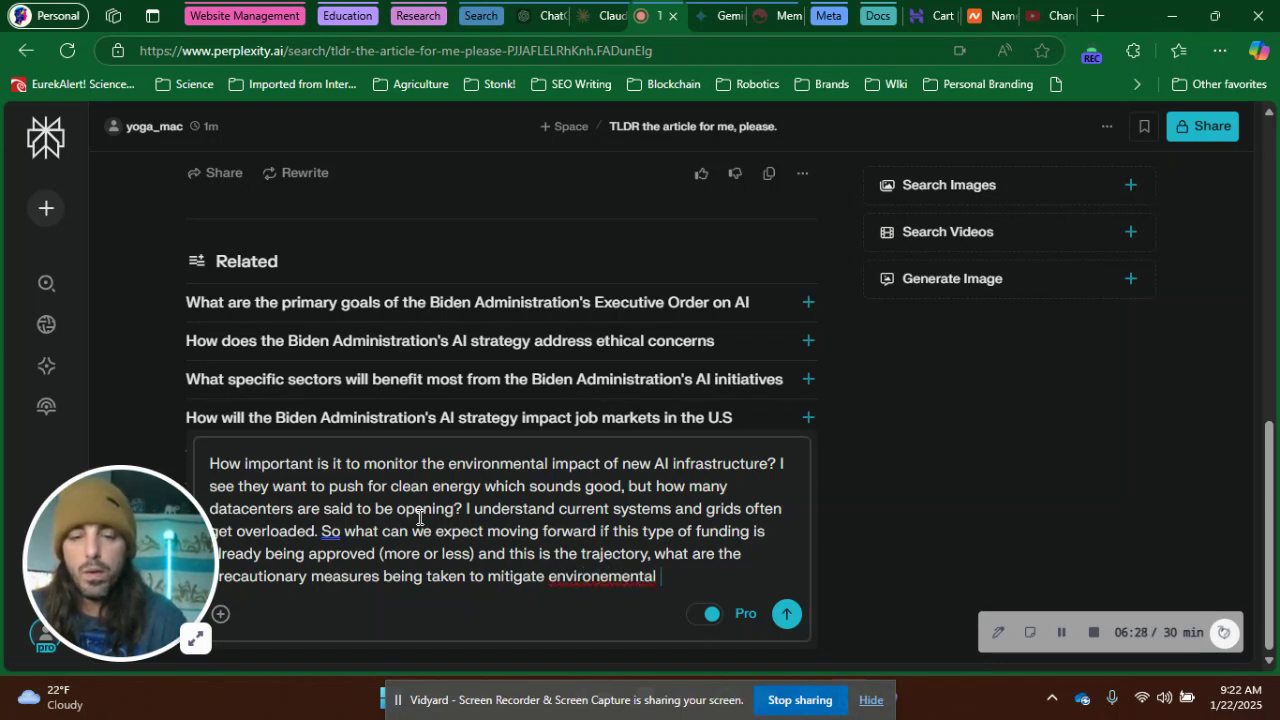
{"action": "key", "text": "BackSpace"}
{"action": "key", "text": "BackSpace"}
{"action": "key", "text": "BackSpace"}
{"action": "key", "text": "BackSpace"}
{"action": "key", "text": "BackSpace"}
{"action": "key", "text": "BackSpace"}
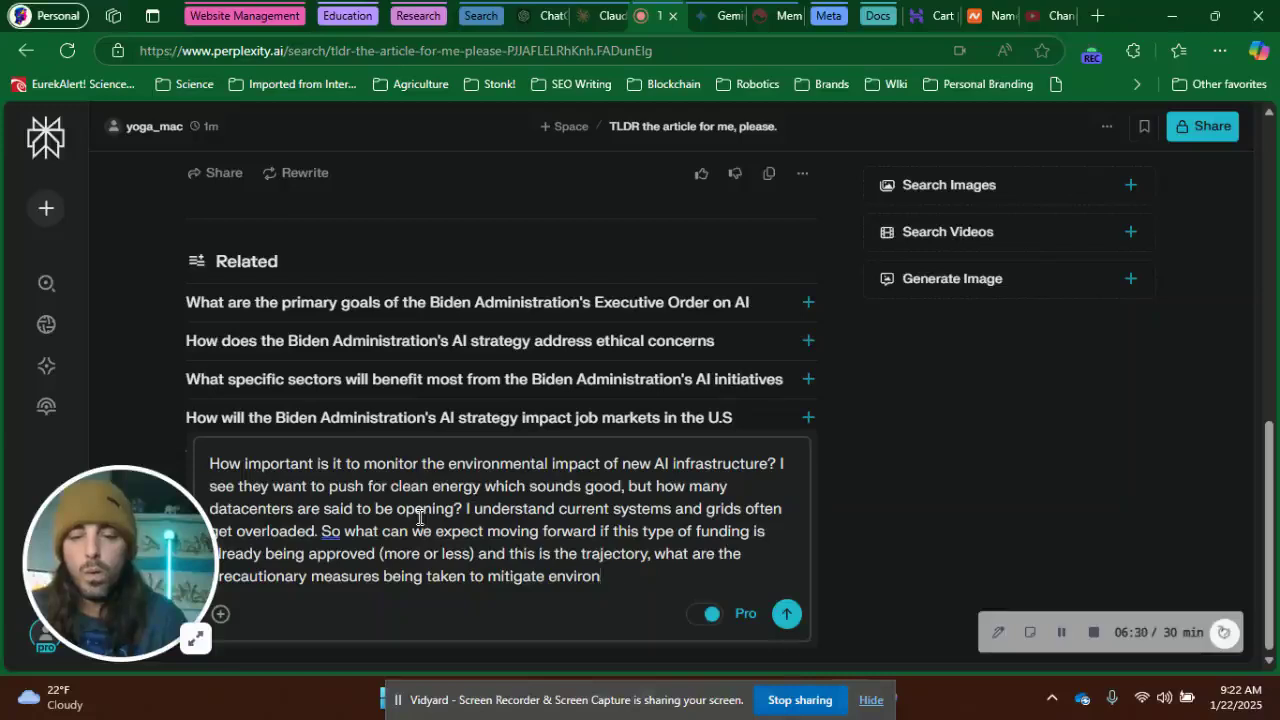
{"action": "type", "text": "menta"}
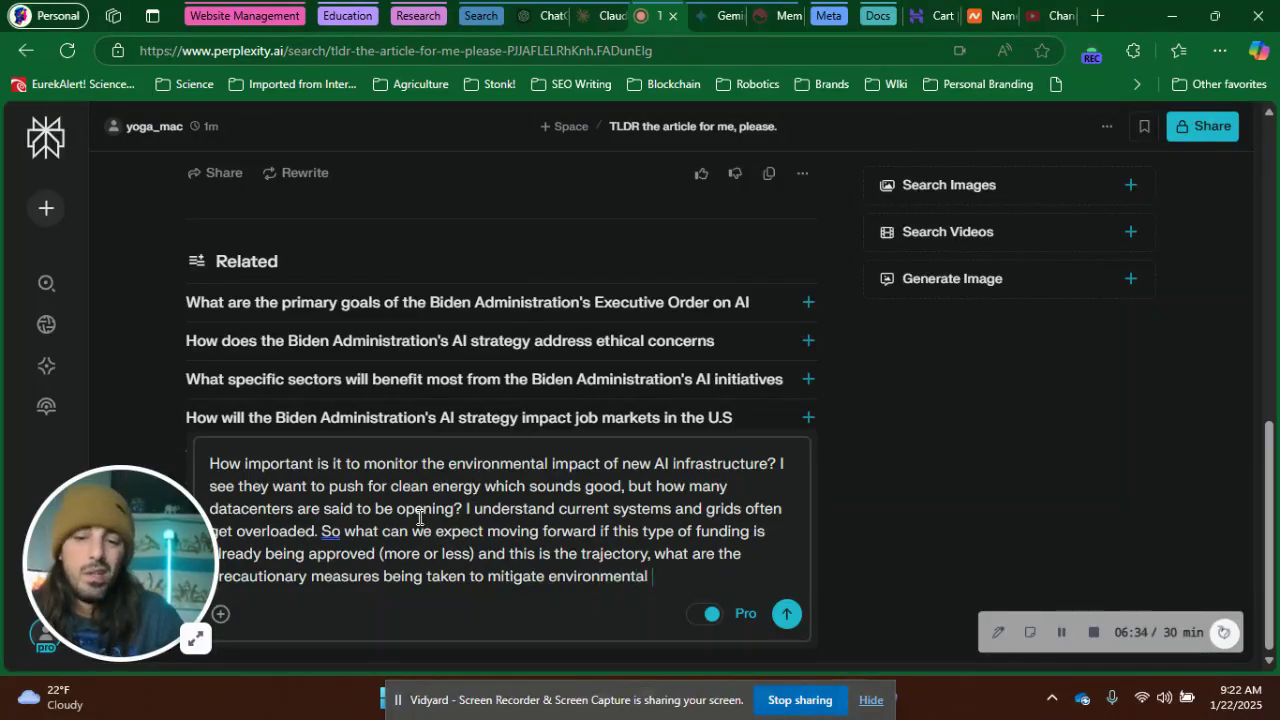
{"action": "type", "text": "l destruvctin"}
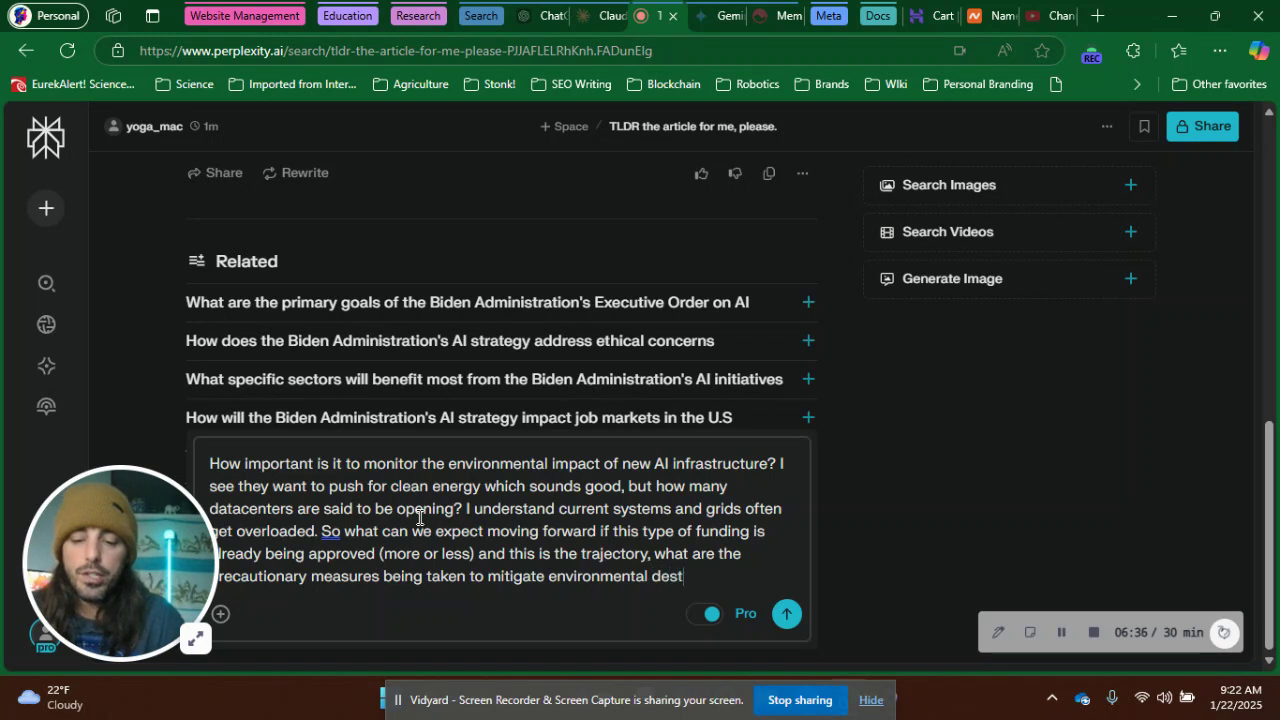
{"action": "key", "text": "BackSpace"}
{"action": "key", "text": "BackSpace"}
{"action": "key", "text": "BackSpace"}
{"action": "key", "text": "BackSpace"}
{"action": "key", "text": "BackSpace"}
{"action": "type", "text": "ction, "}
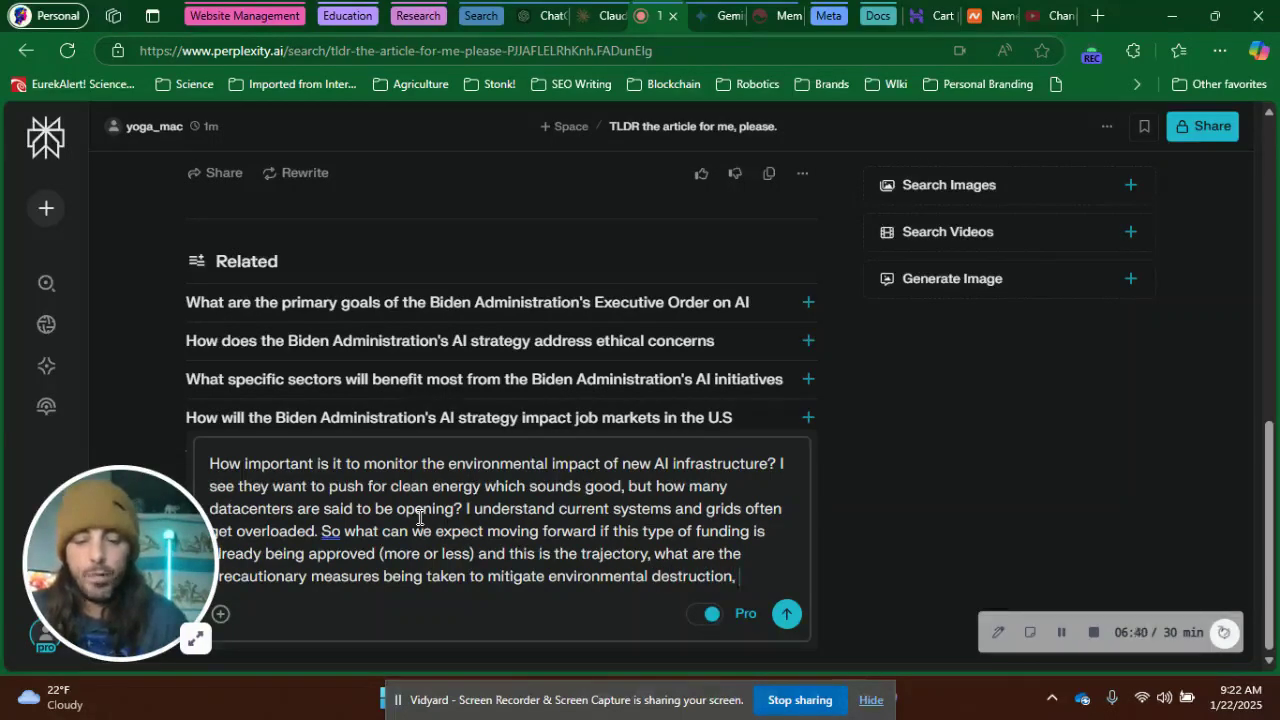
{"action": "type", "text": "both short term and long term"}
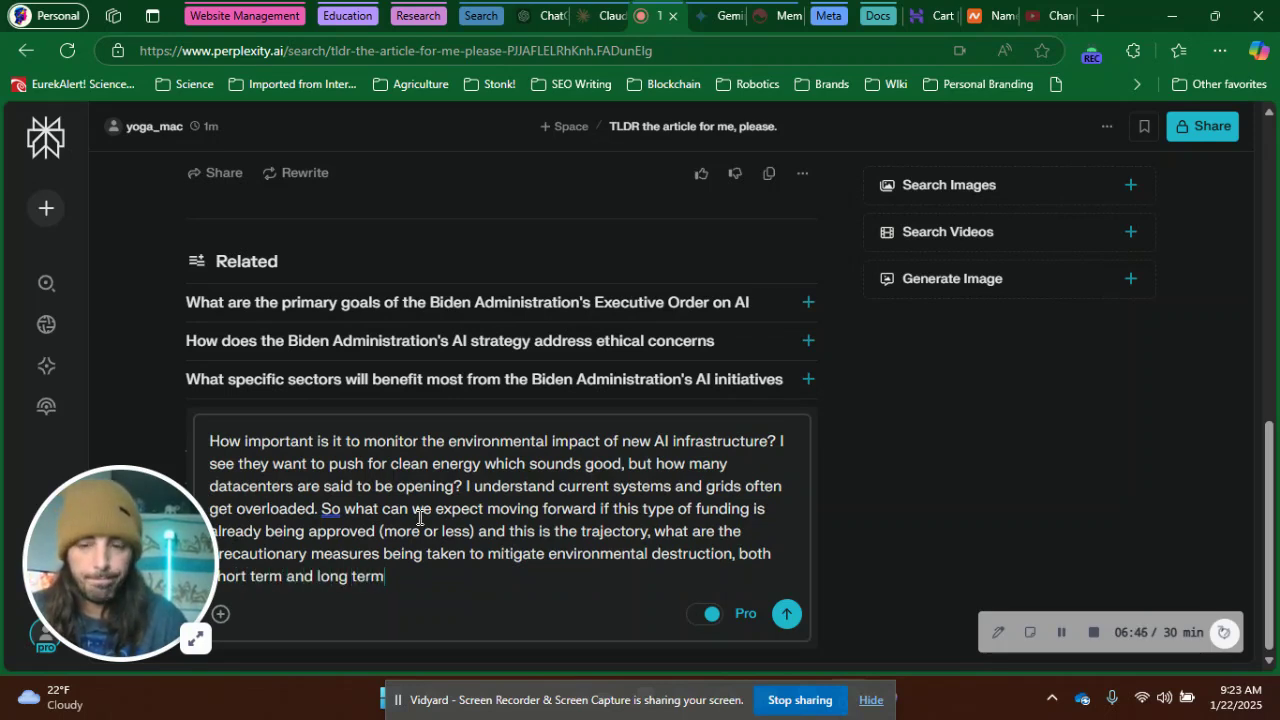
Step: End the mitigation sentence with a period and begin a new one with "Because I am aware the US has"
{"action": "type", "text": ". Because "}
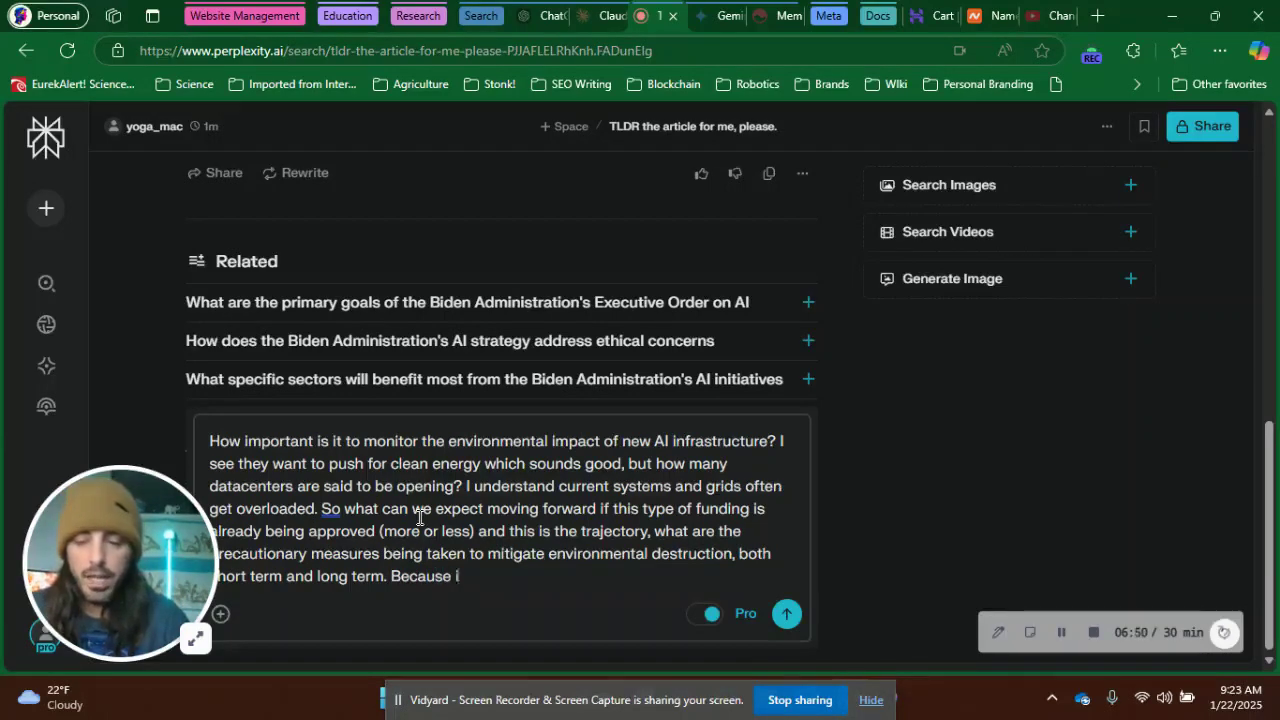
{"action": "type", "text": "I am"}
{"action": "type", "text": "re we"}
{"action": "key", "text": "BackSpace"}
{"action": "key", "text": "BackSpace"}
{"action": "type", "text": "the US has "}
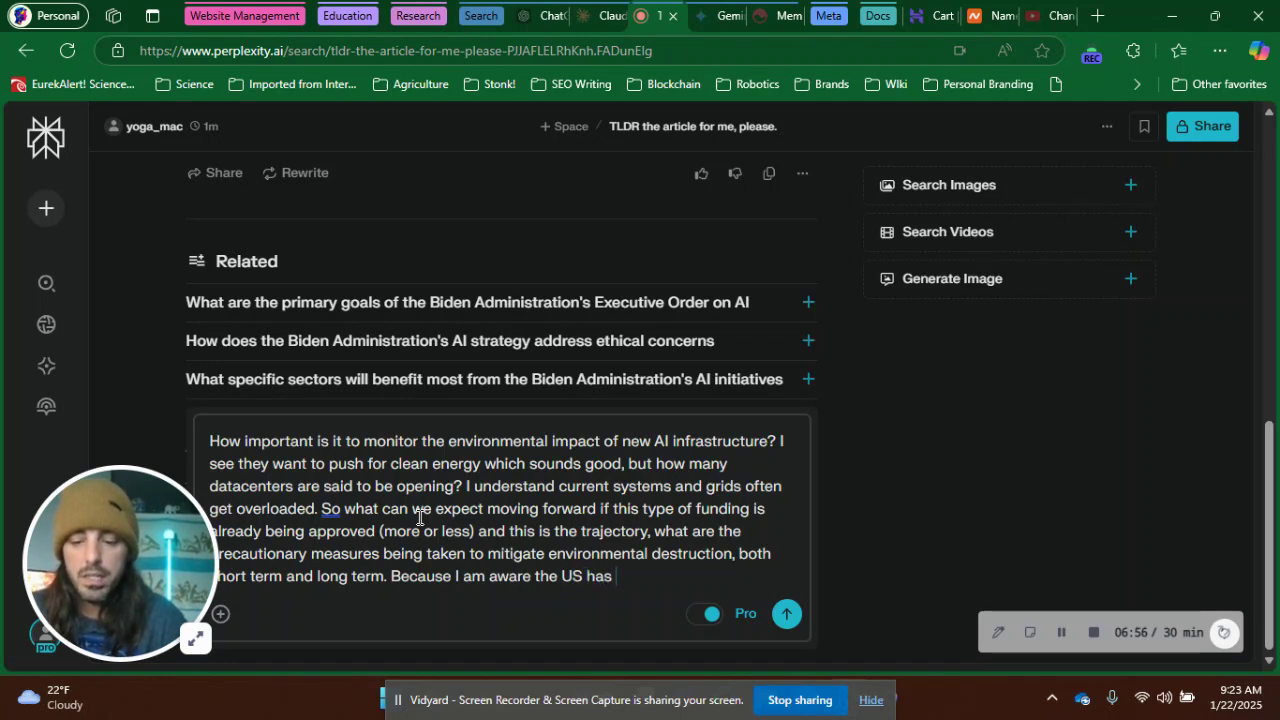
Step: Continue the new sentence with "withdrawn from the Paris Climate Accord and the Green New Deal"
{"action": "type", "text": "withdrawn from the P"}
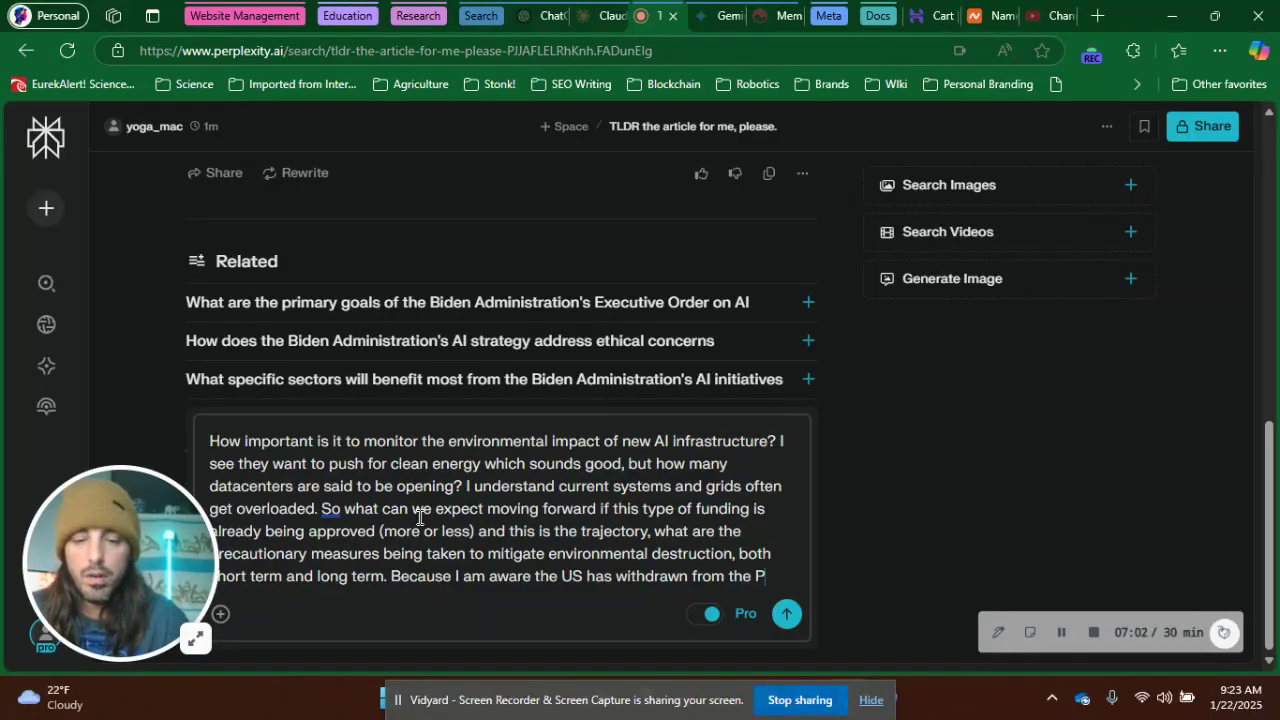
{"action": "type", "text": "arid"}
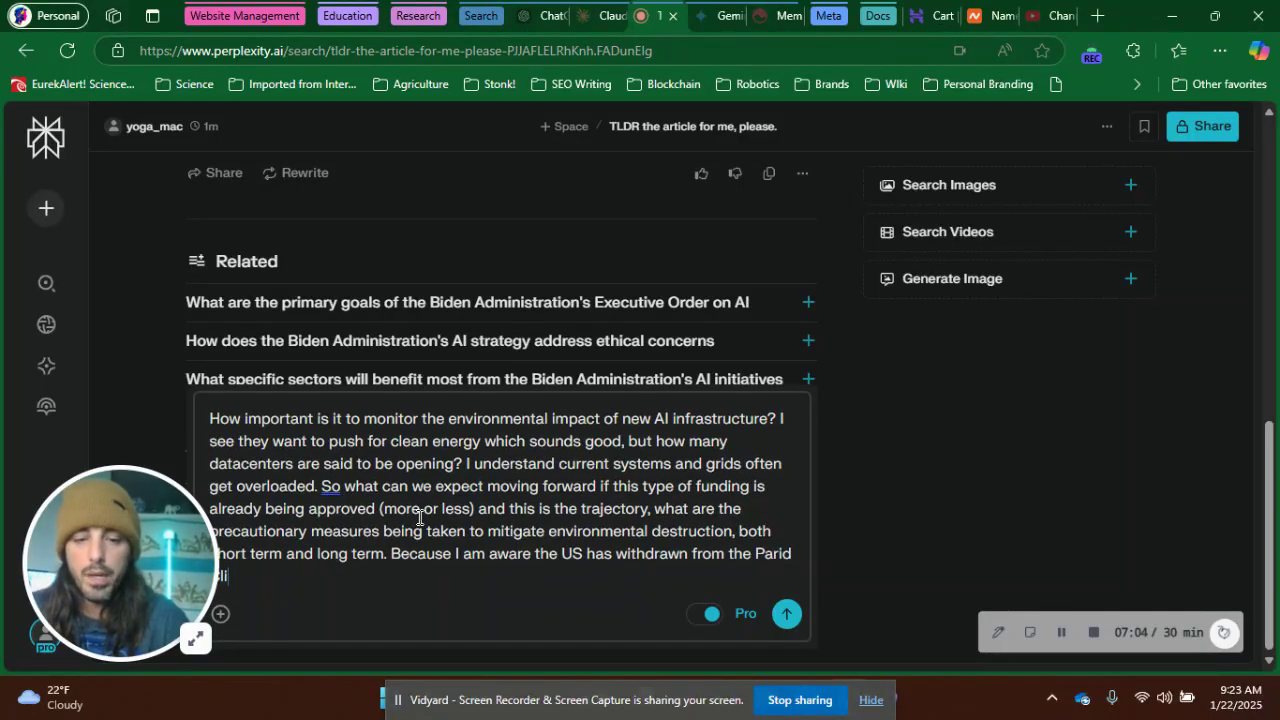
{"action": "key", "text": "BackSpace"}
{"action": "type", "text": "s Cli"}
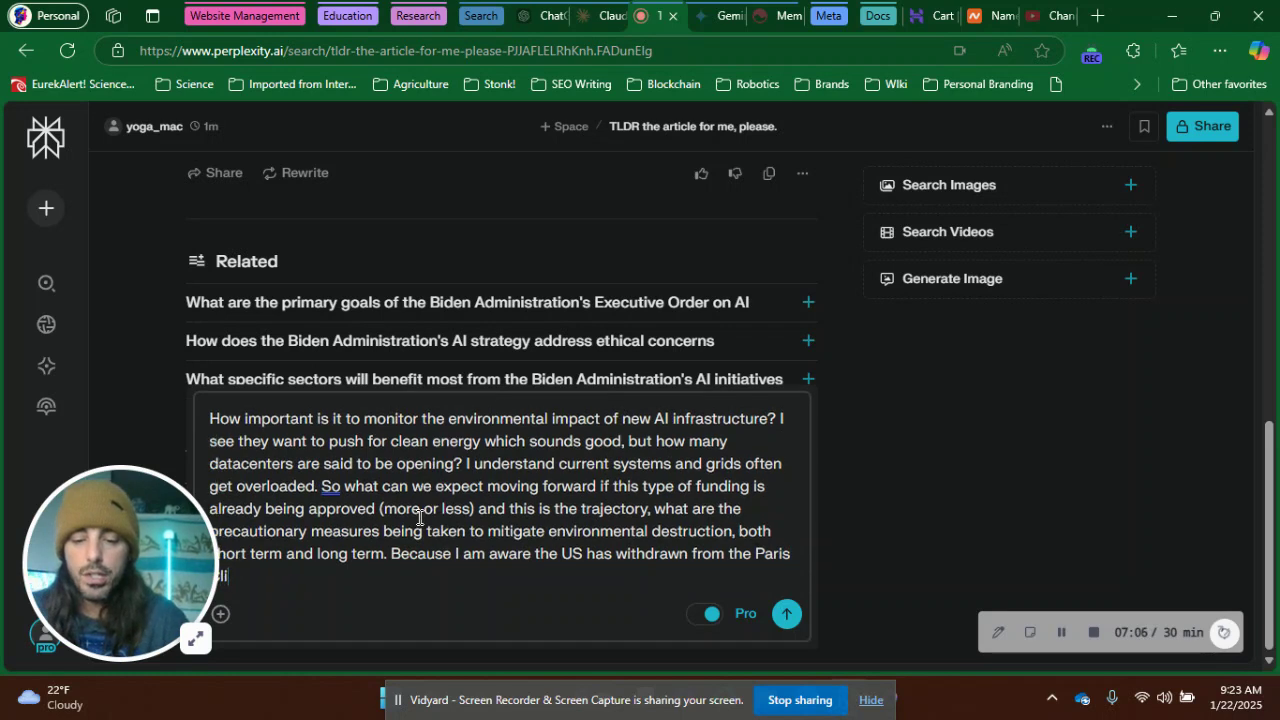
{"action": "type", "text": "mate Accord and"}
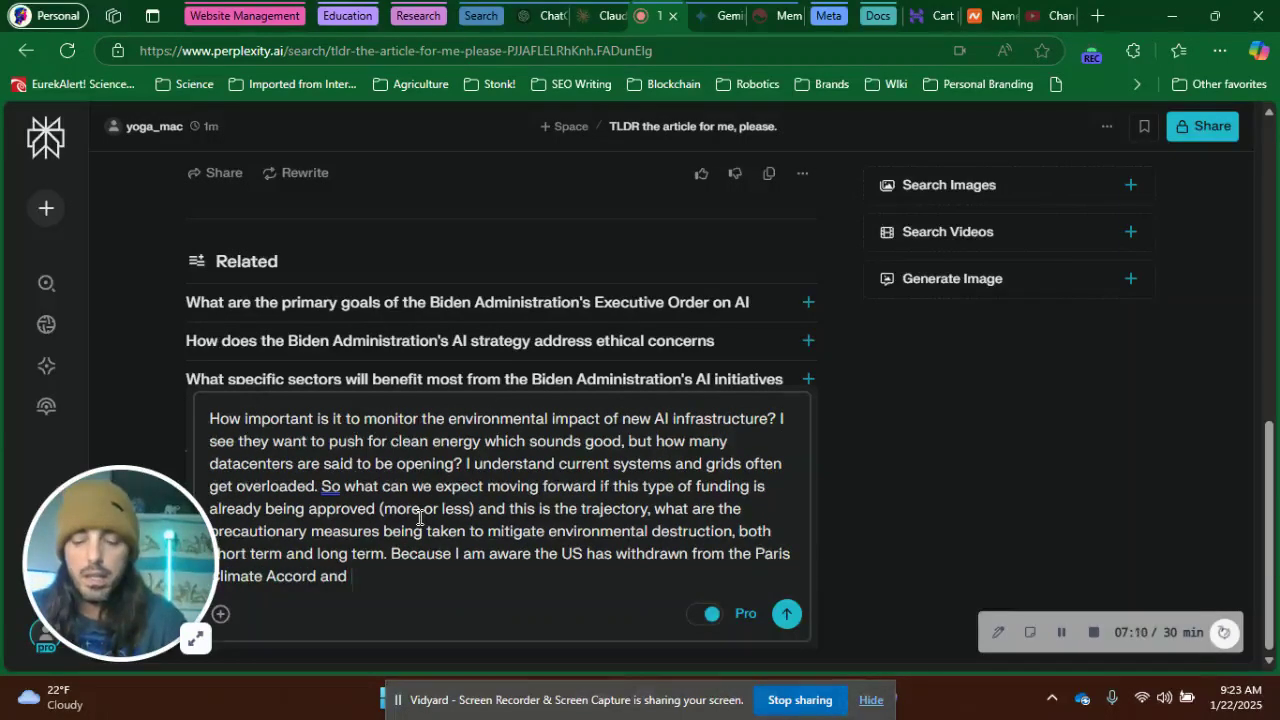
{"action": "type", "text": " the Green"}
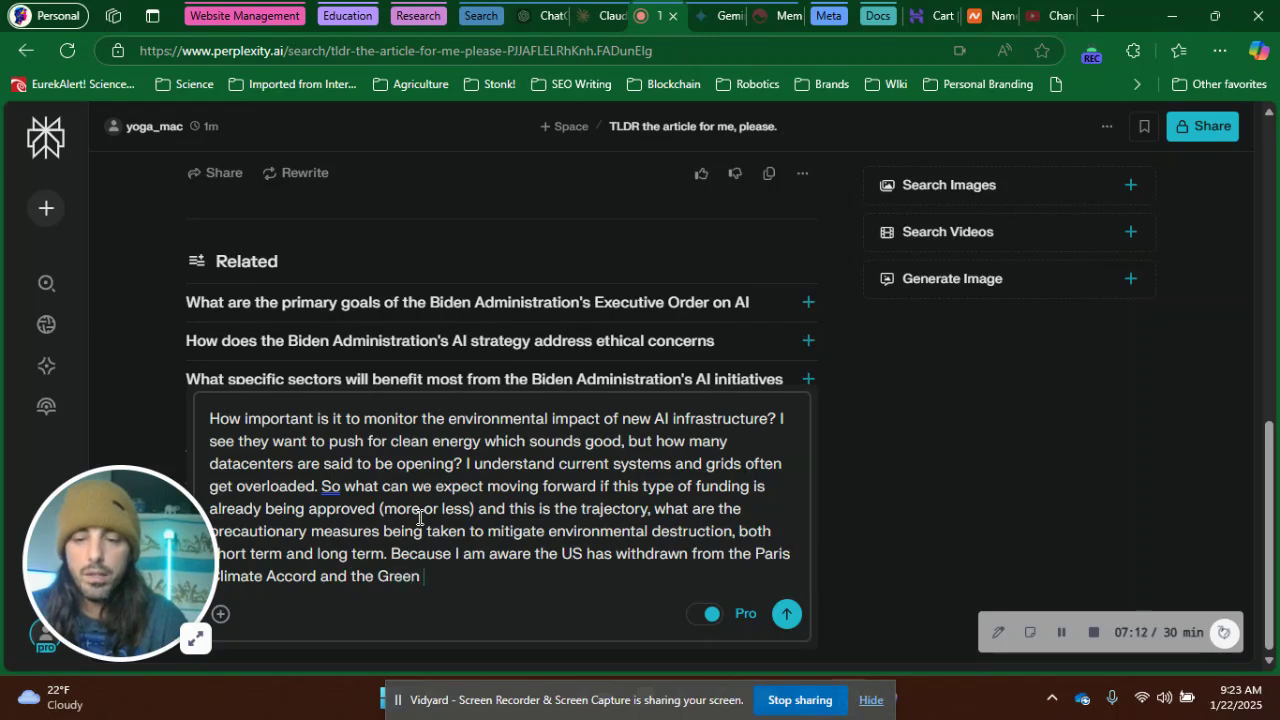
{"action": "type", "text": " New Deal"}
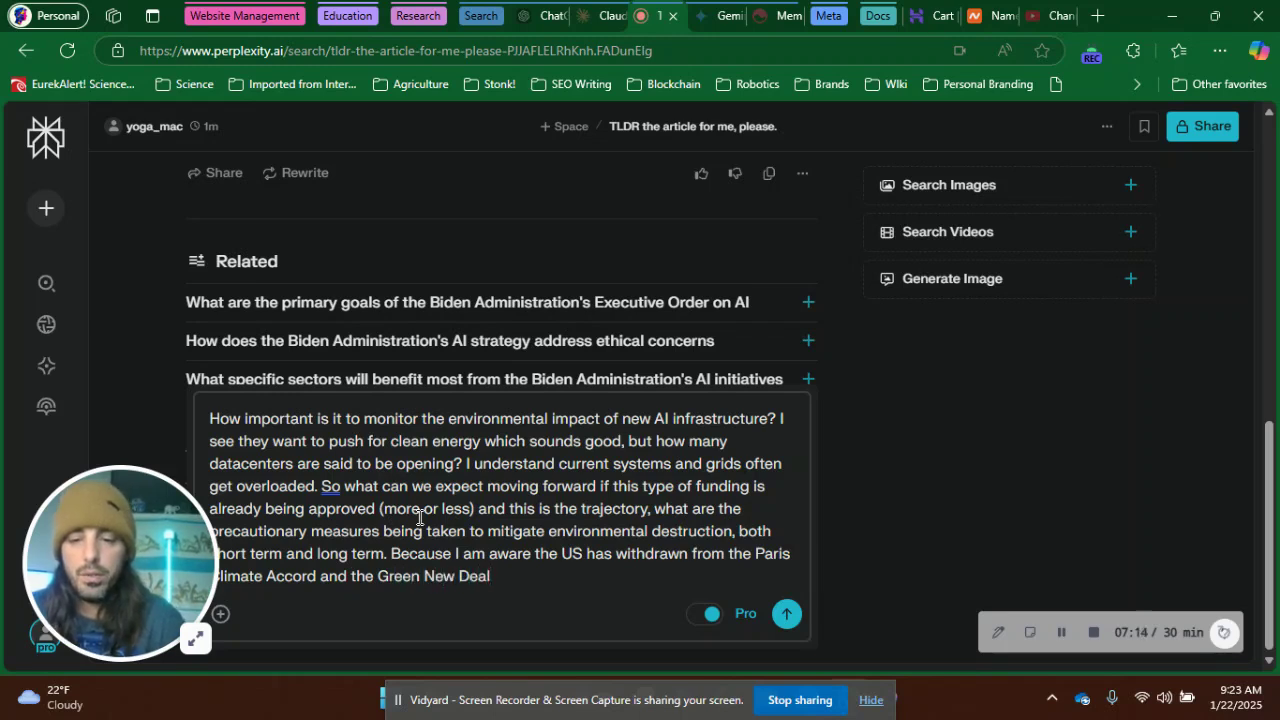
Step: Add the clause ", some of which had plenty of mishandled and misallocated funds" after "Green New Deal"
{"action": "type", "text": ", some of "}
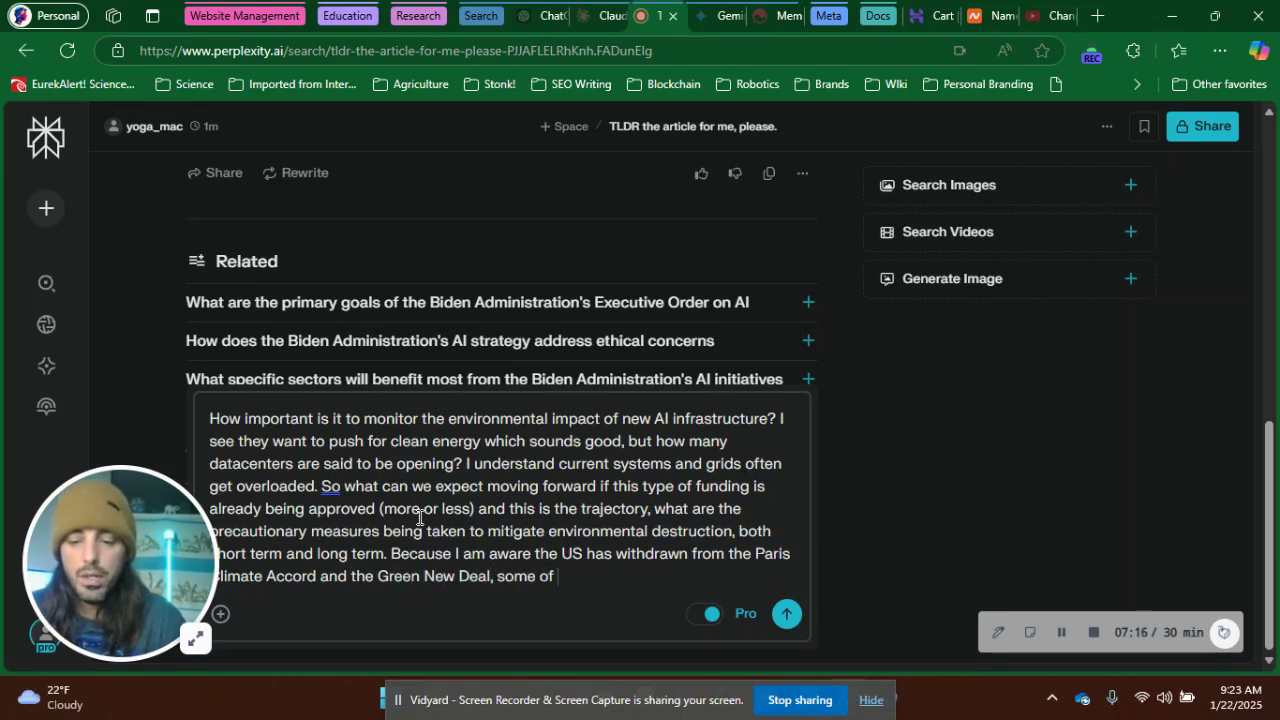
{"action": "type", "text": "which had "}
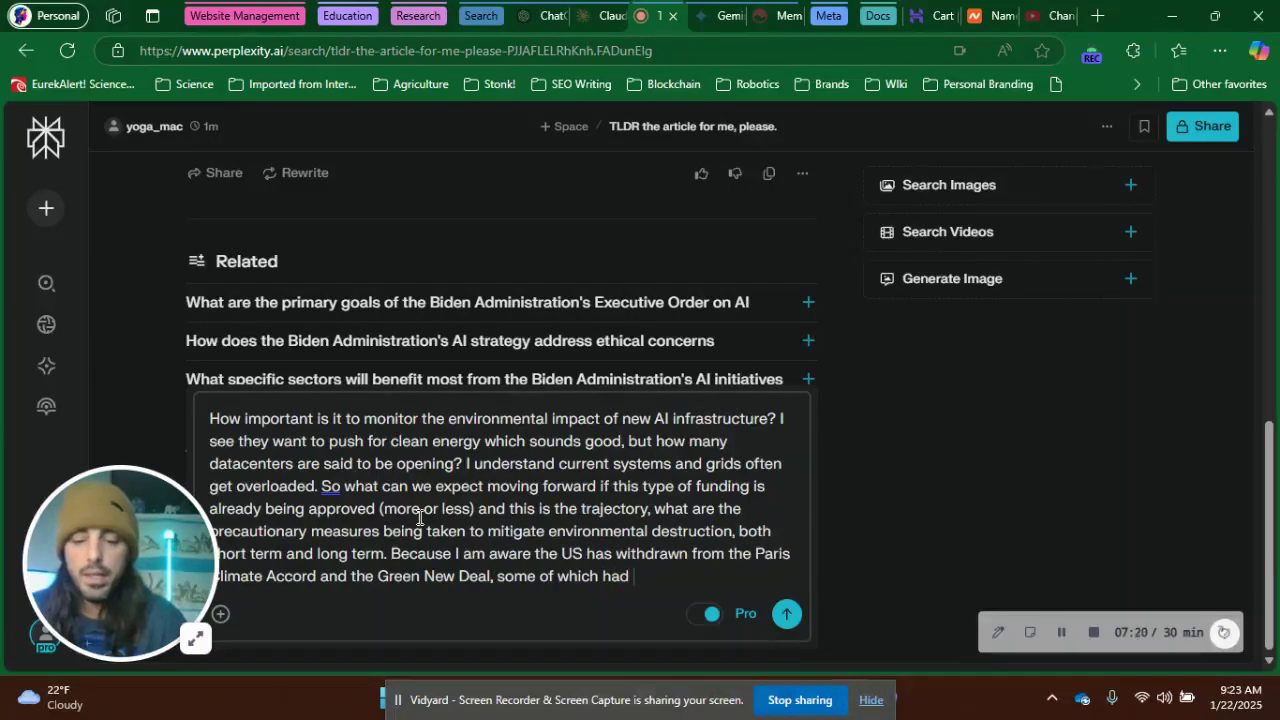
{"action": "type", "text": "plenty of mishand"}
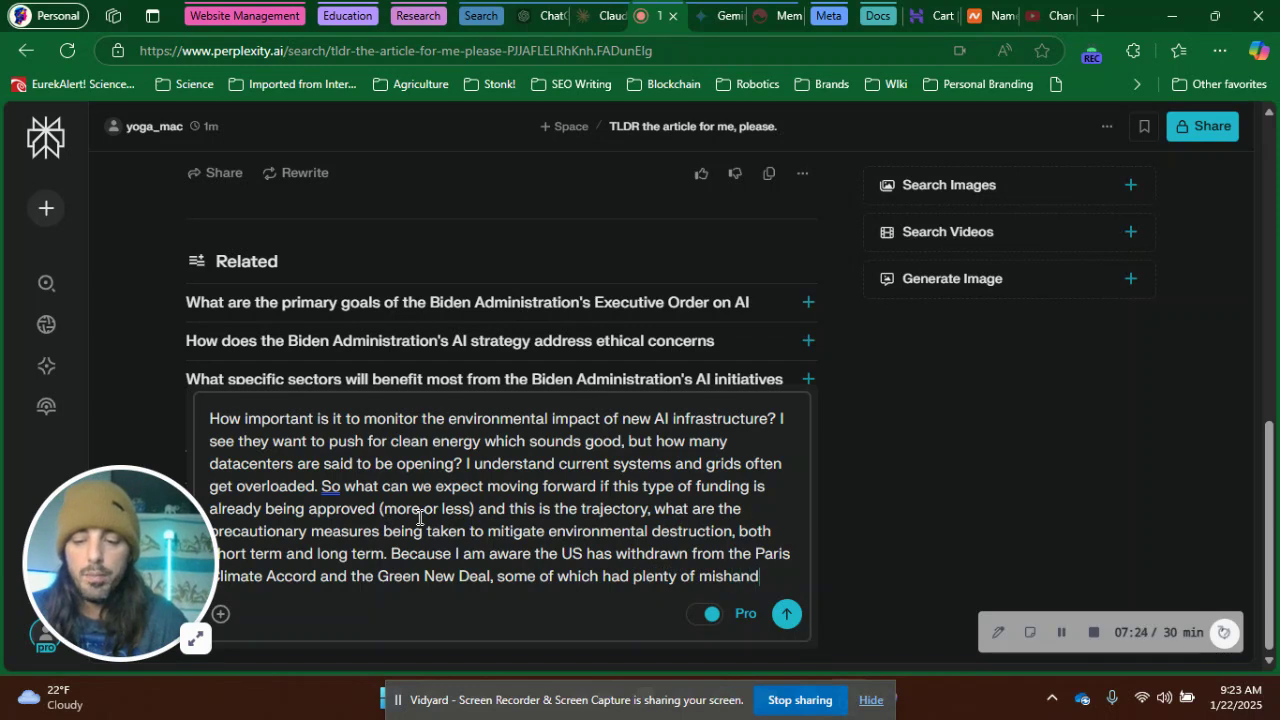
{"action": "type", "text": "led and"}
{"action": "type", "text": " mis"}
{"action": "type", "text": "alloc"}
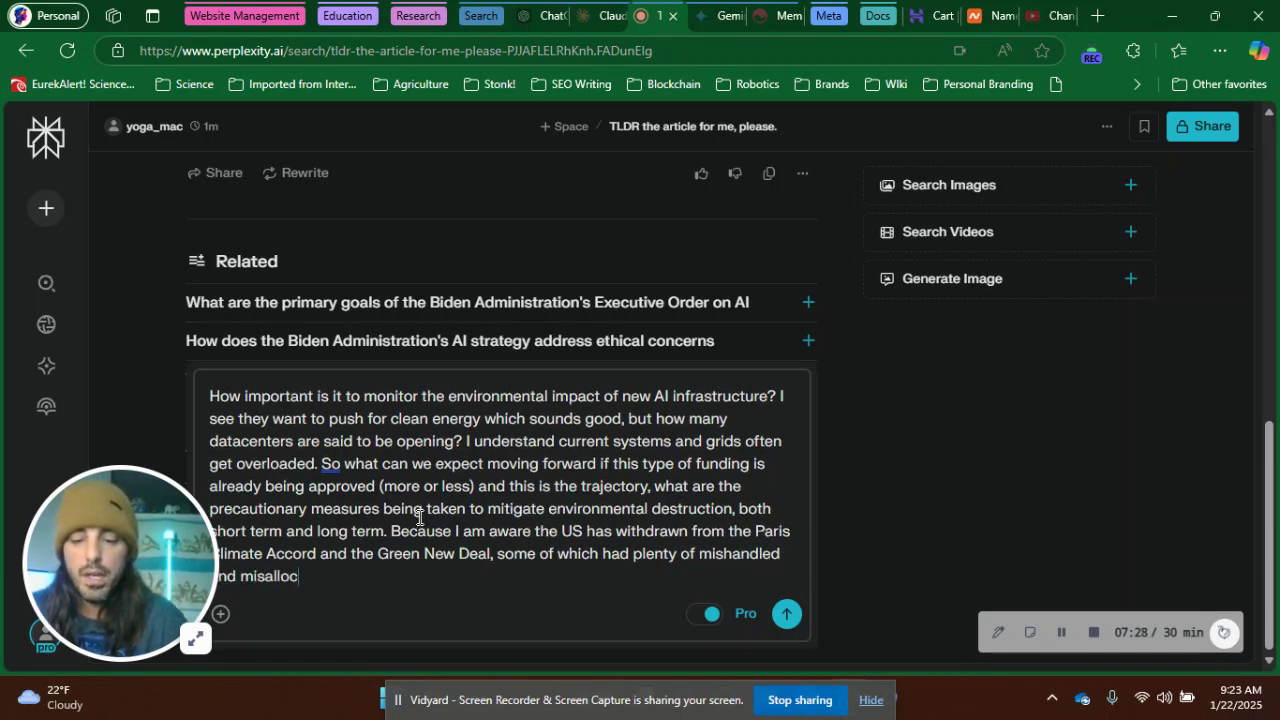
{"action": "type", "text": "ated funds"}
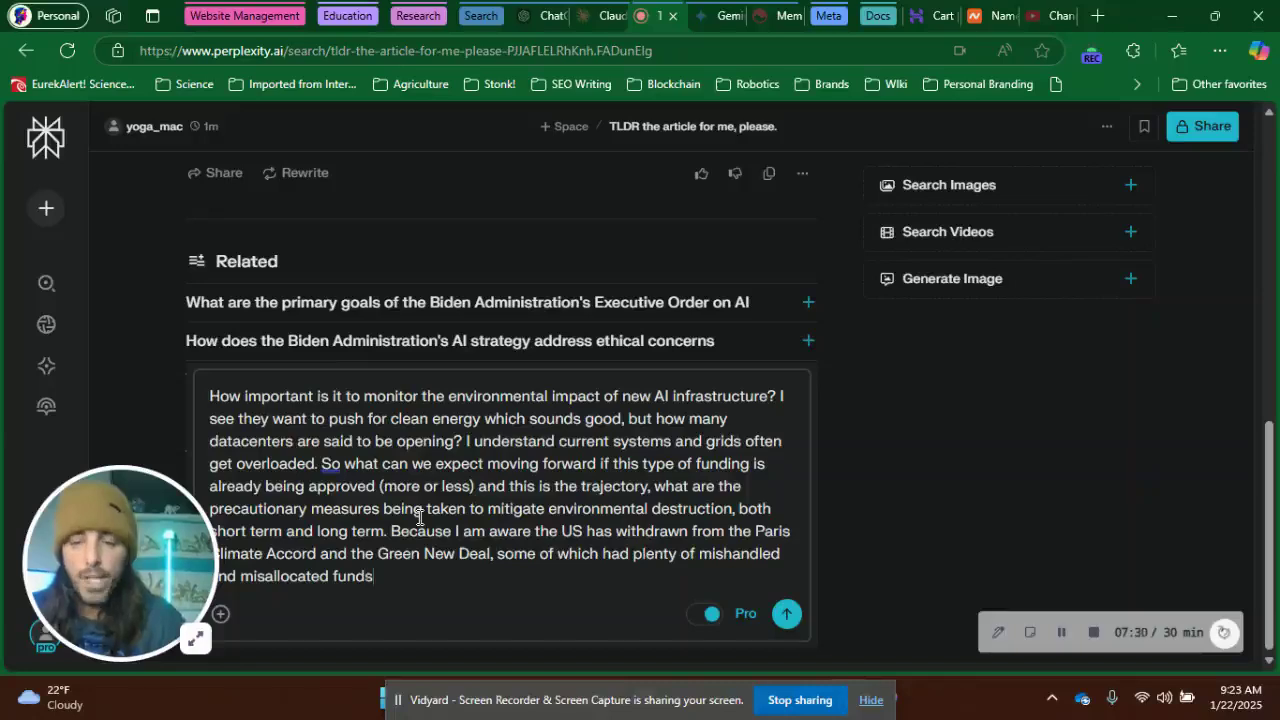
Step: Extend the sentence with the quotation ", and Trump said "we'll save a trillion dollars""
{"action": "type", "text": ", and "}
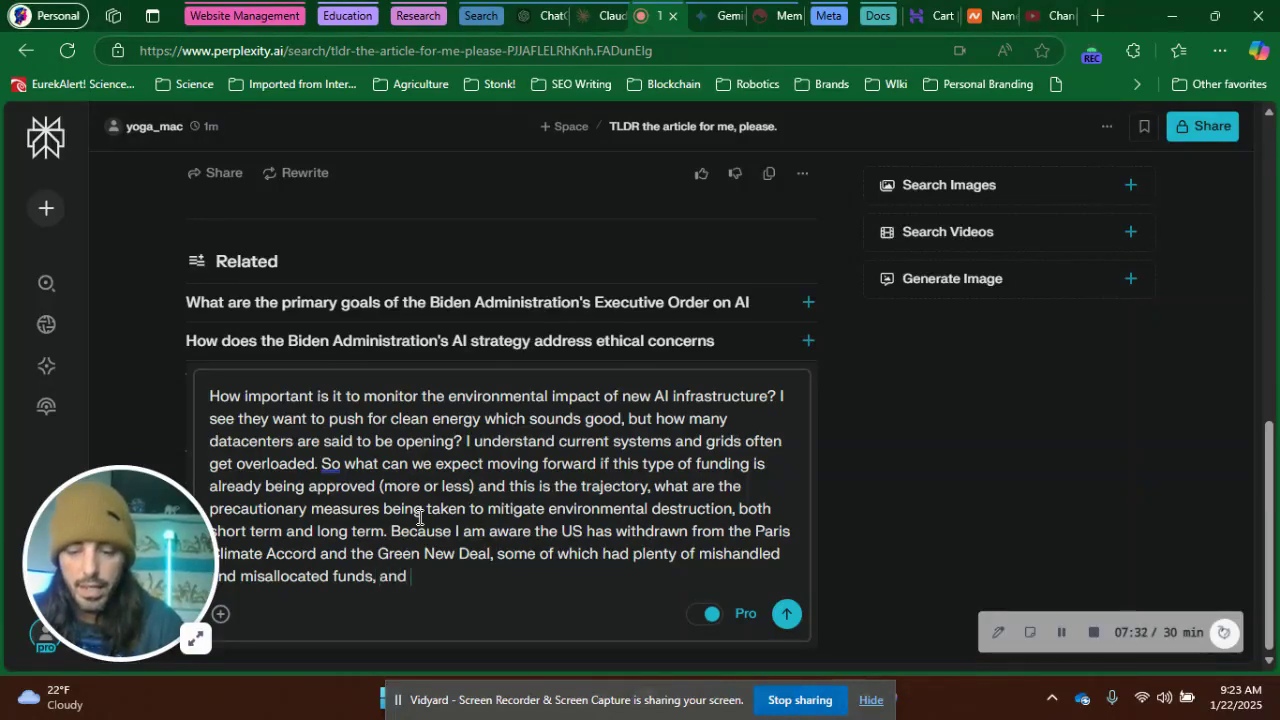
{"action": "type", "text": "Trump"}
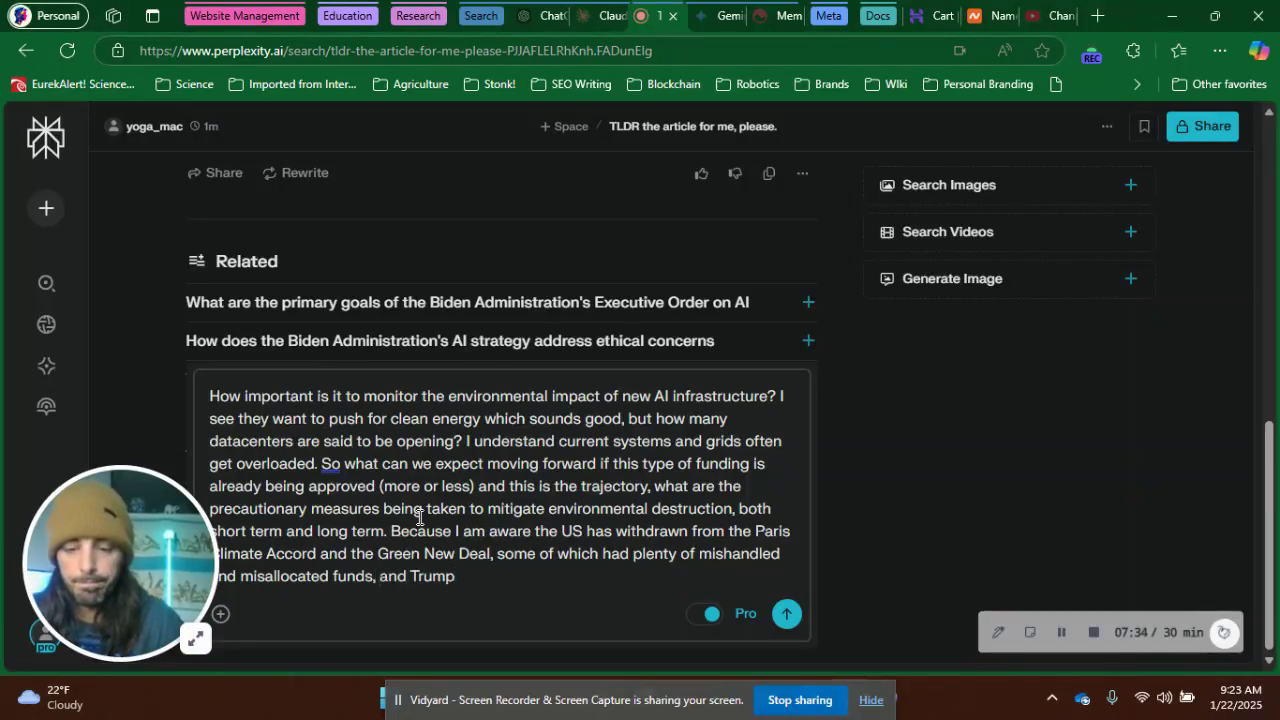
{"action": "type", "text": " said \"we'll save a tr"}
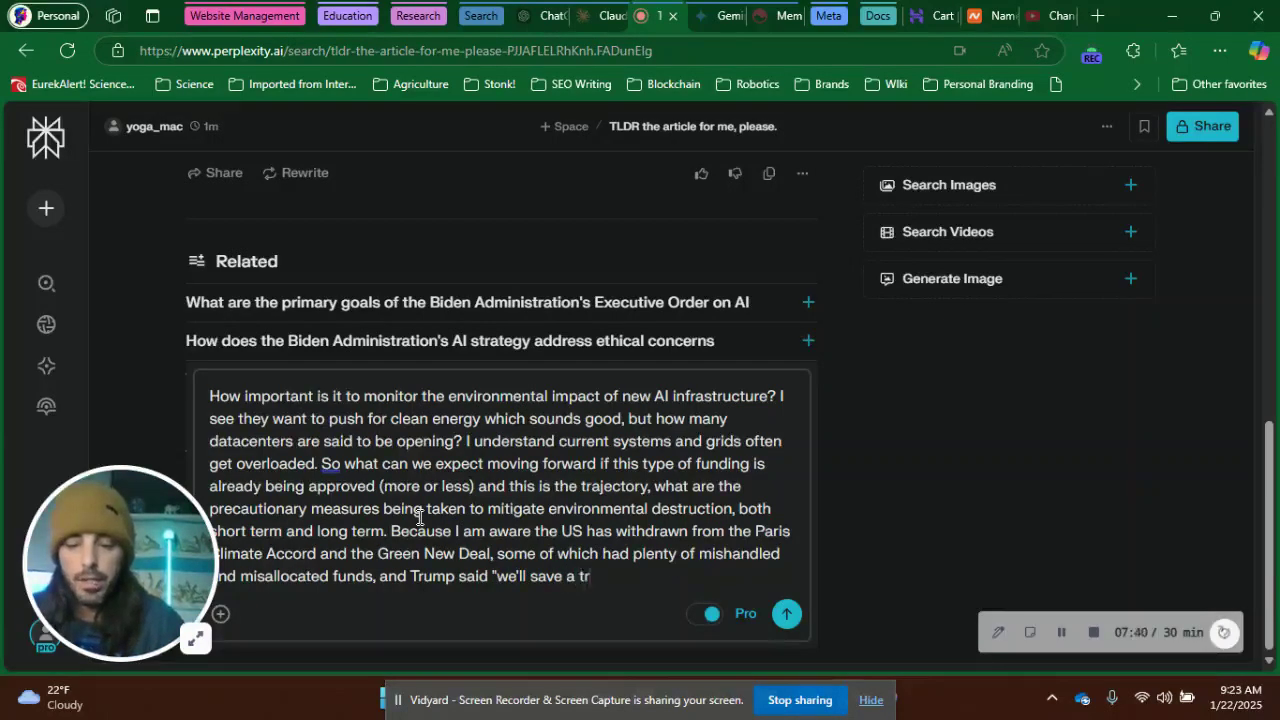
{"action": "type", "text": "illion dollar"}
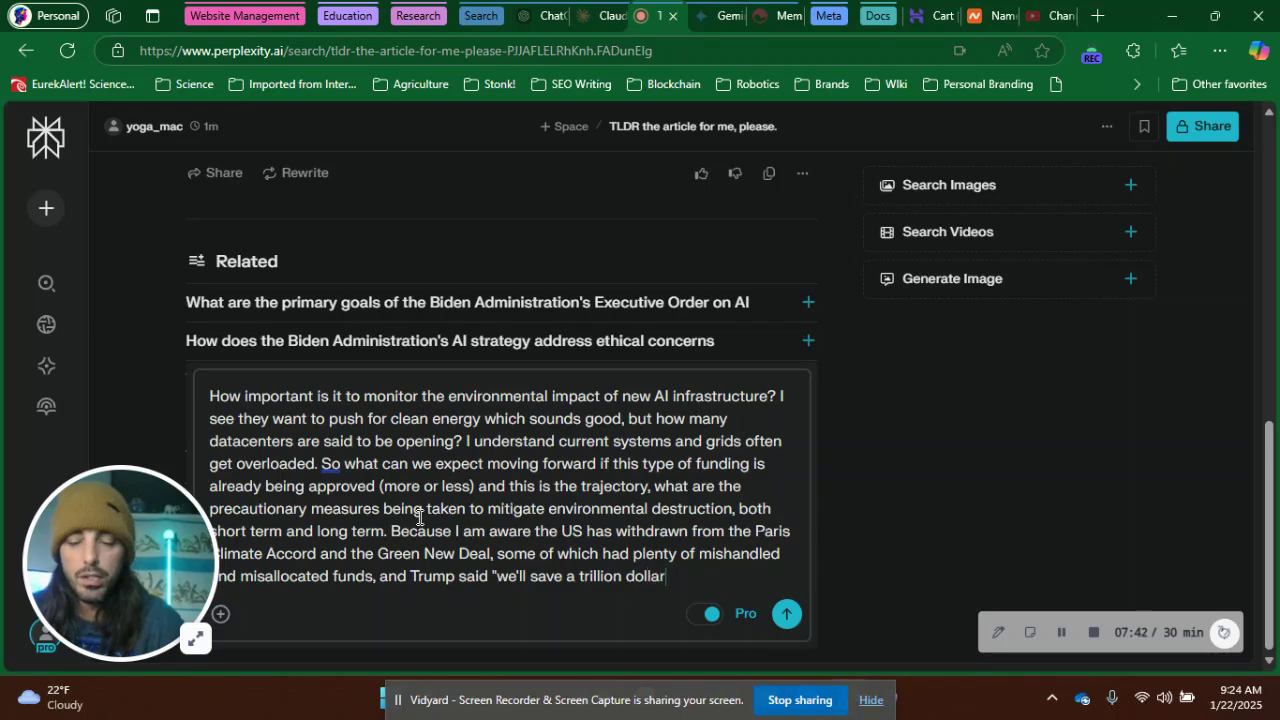
{"action": "type", "text": "s\" ashe was "}
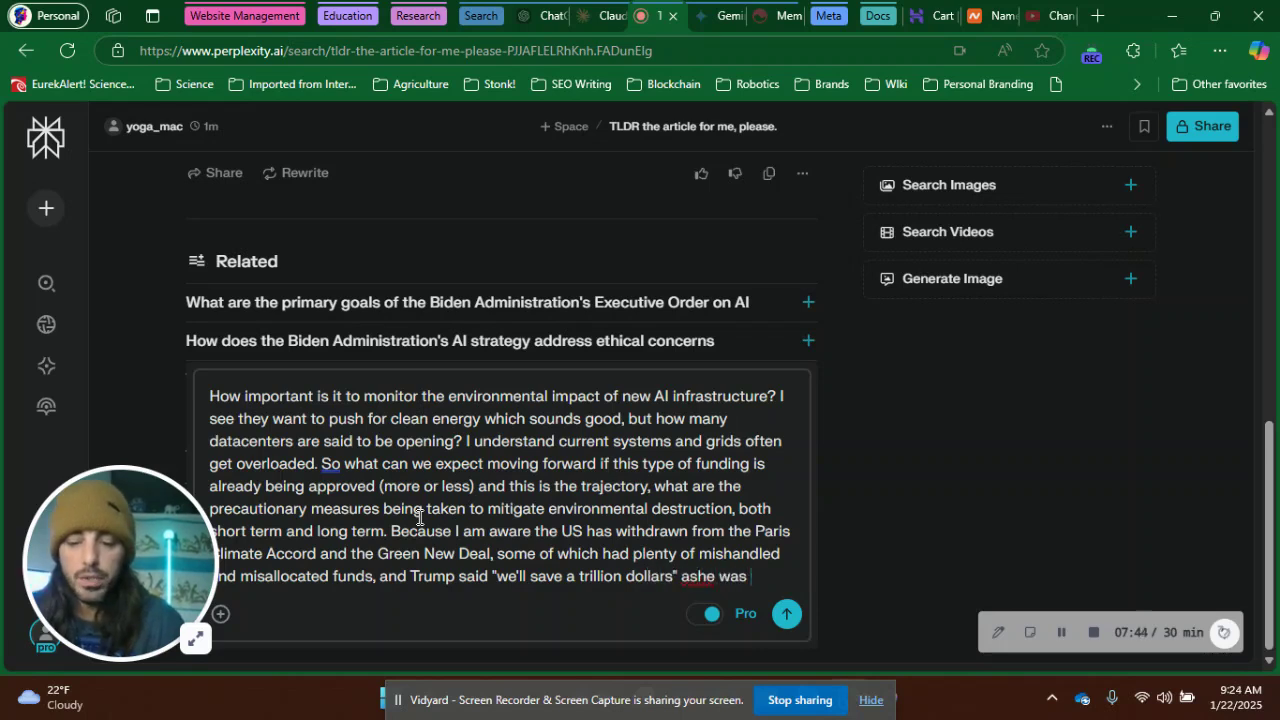
Step: Rework the wording after the quotation so the sentence ends with "as he signed the executive order."
{"action": "type", "text": "signing the"}
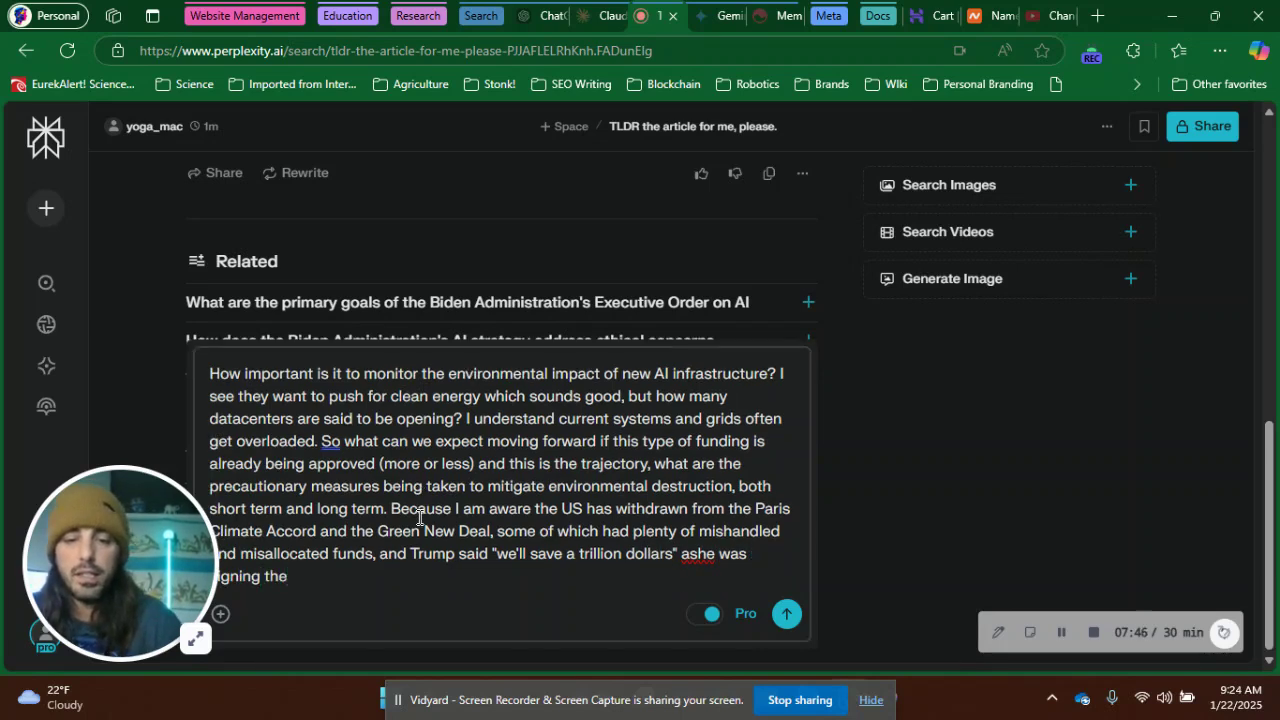
{"action": "key", "text": "BackSpace"}
{"action": "key", "text": "BackSpace"}
{"action": "key", "text": "BackSpace"}
{"action": "key", "text": "BackSpace"}
{"action": "key", "text": "BackSpace"}
{"action": "key", "text": "BackSpace"}
{"action": "key", "text": "BackSpace"}
{"action": "key", "text": "BackSpace"}
{"action": "key", "text": "BackSpace"}
{"action": "key", "text": "BackSpace"}
{"action": "key", "text": "BackSpace"}
{"action": "key", "text": "BackSpace"}
{"action": "key", "text": "BackSpace"}
{"action": "key", "text": "BackSpace"}
{"action": "key", "text": "BackSpace"}
{"action": "key", "text": "BackSpace"}
{"action": "key", "text": "BackSpace"}
{"action": "key", "text": "BackSpace"}
{"action": "key", "text": "BackSpace"}
{"action": "key", "text": "BackSpace"}
{"action": "type", "text": "s he signing"}
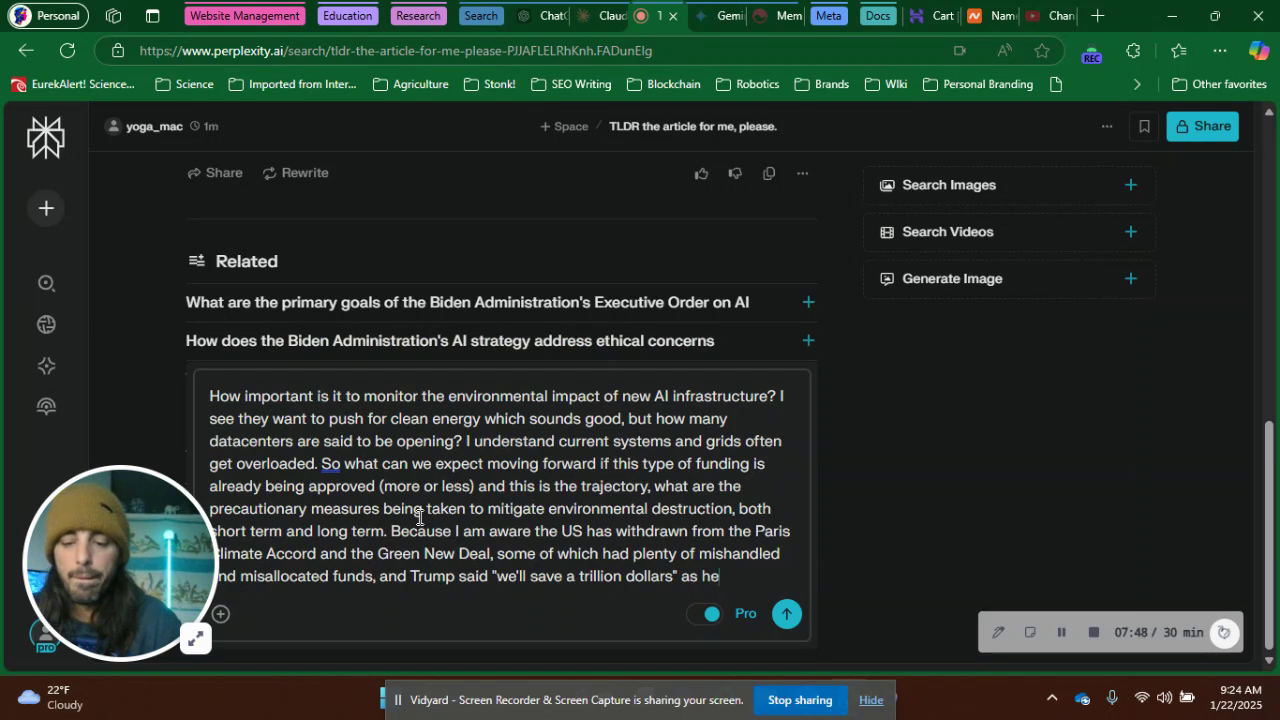
{"action": "key", "text": "BackSpace"}
{"action": "key", "text": "BackSpace"}
{"action": "key", "text": "BackSpace"}
{"action": "key", "text": "BackSpace"}
{"action": "key", "text": "BackSpace"}
{"action": "key", "text": "BackSpace"}
{"action": "key", "text": "BackSpace"}
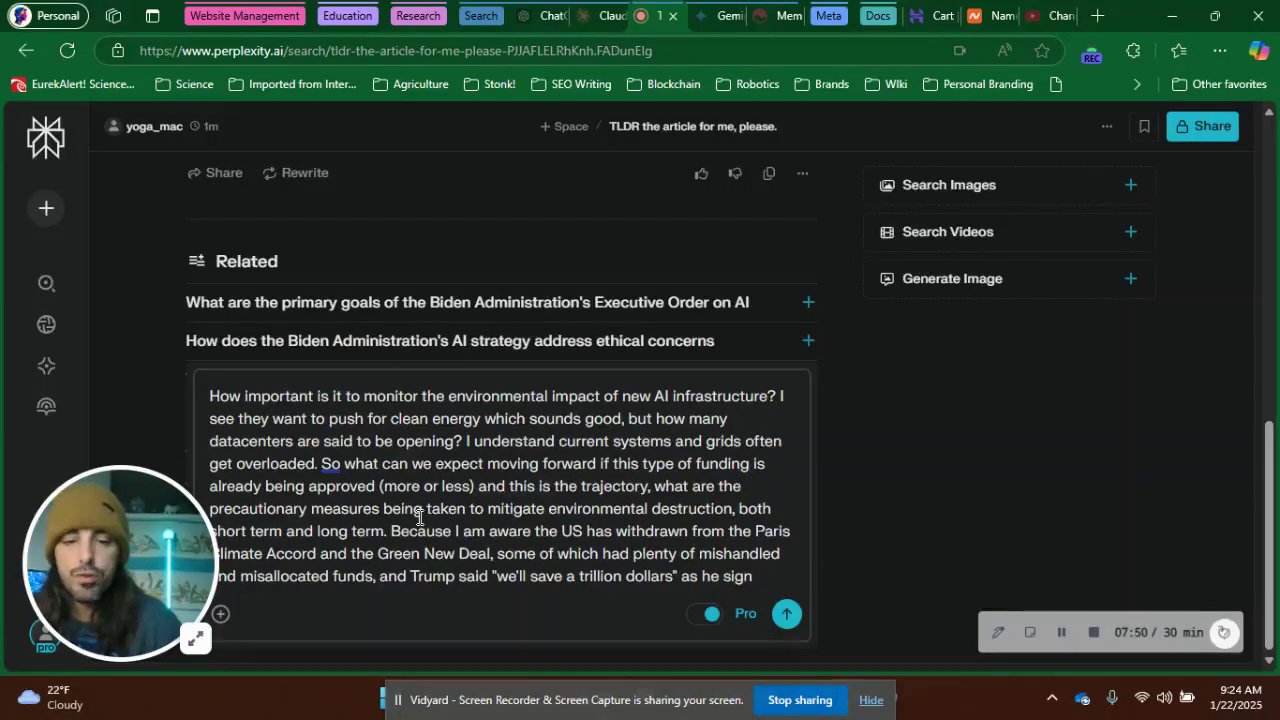
{"action": "type", "text": "igne"}
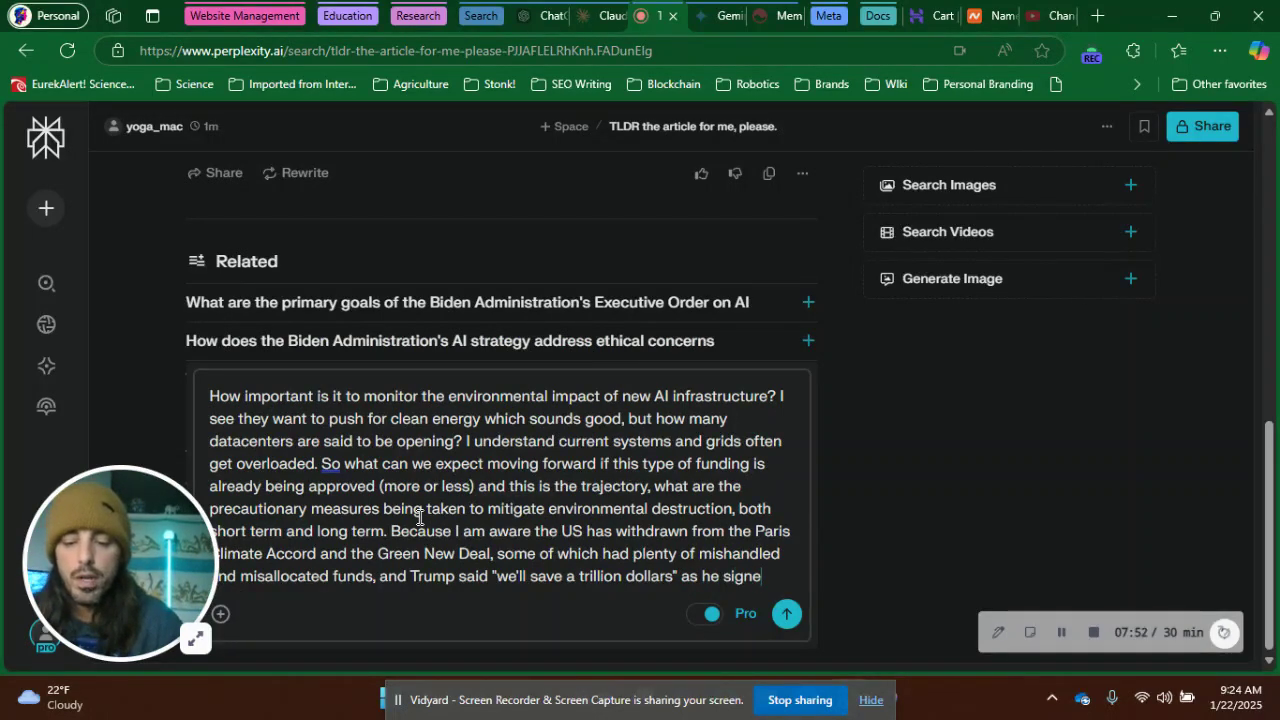
{"action": "type", "text": "d the exectuve order."}
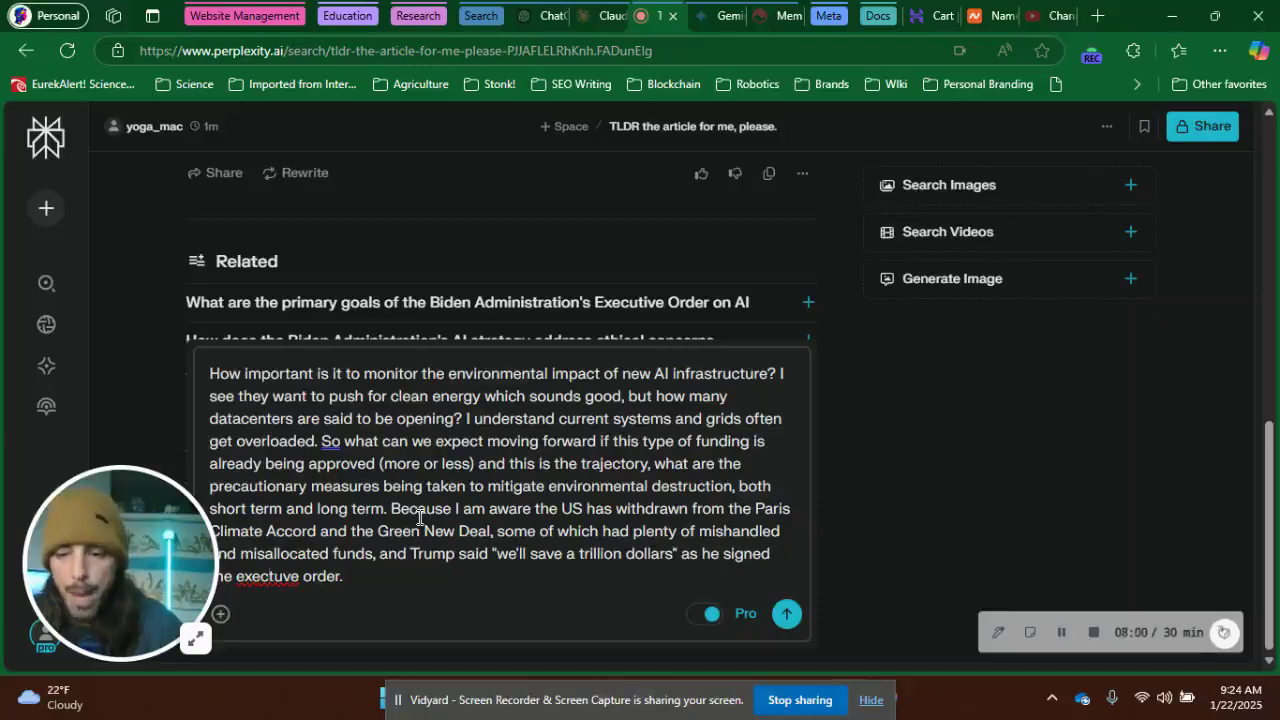
Step: Correct the misspelled word before "order" to "executive" at the end of the follow-up prompt
{"action": "type", "text": "u"}
{"action": "key", "text": "Right"}
{"action": "key", "text": "Delete"}
{"action": "type", "text": "ive order. "}
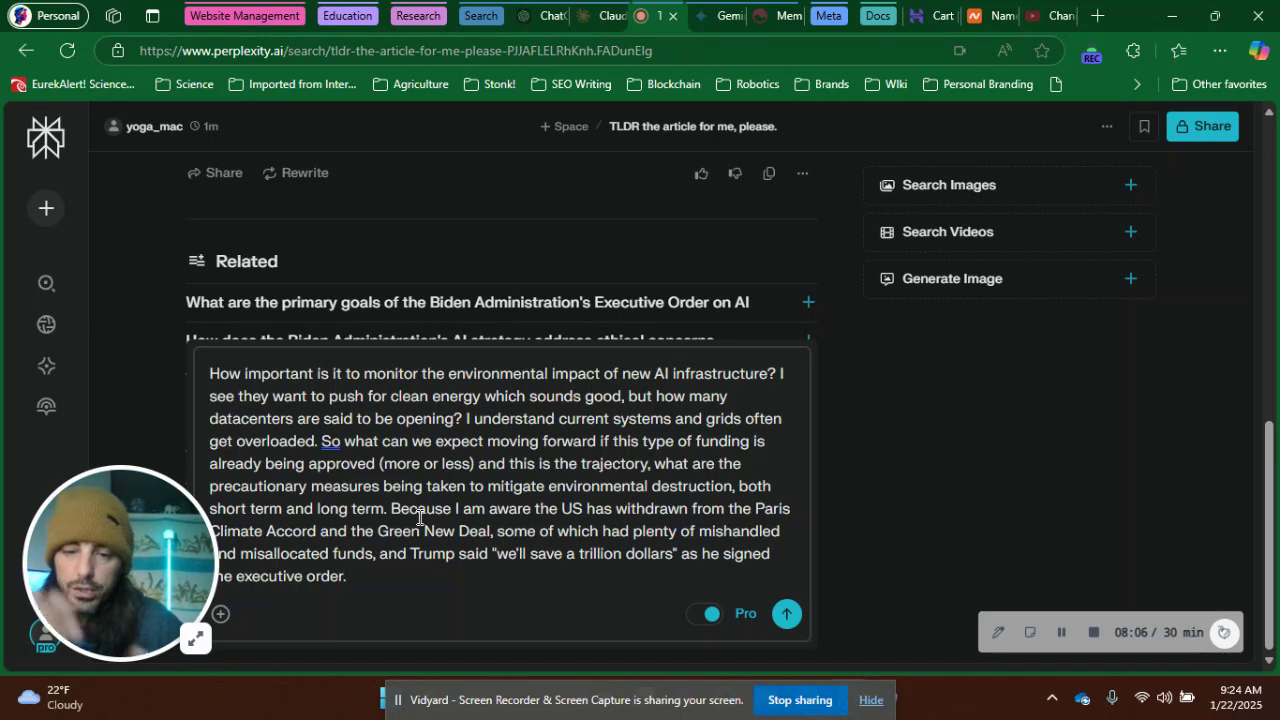
Step: Add the question "How will all of this effect the energy grid and consumers?" to the end of the follow-up prompt
{"action": "type", "text": "How "}
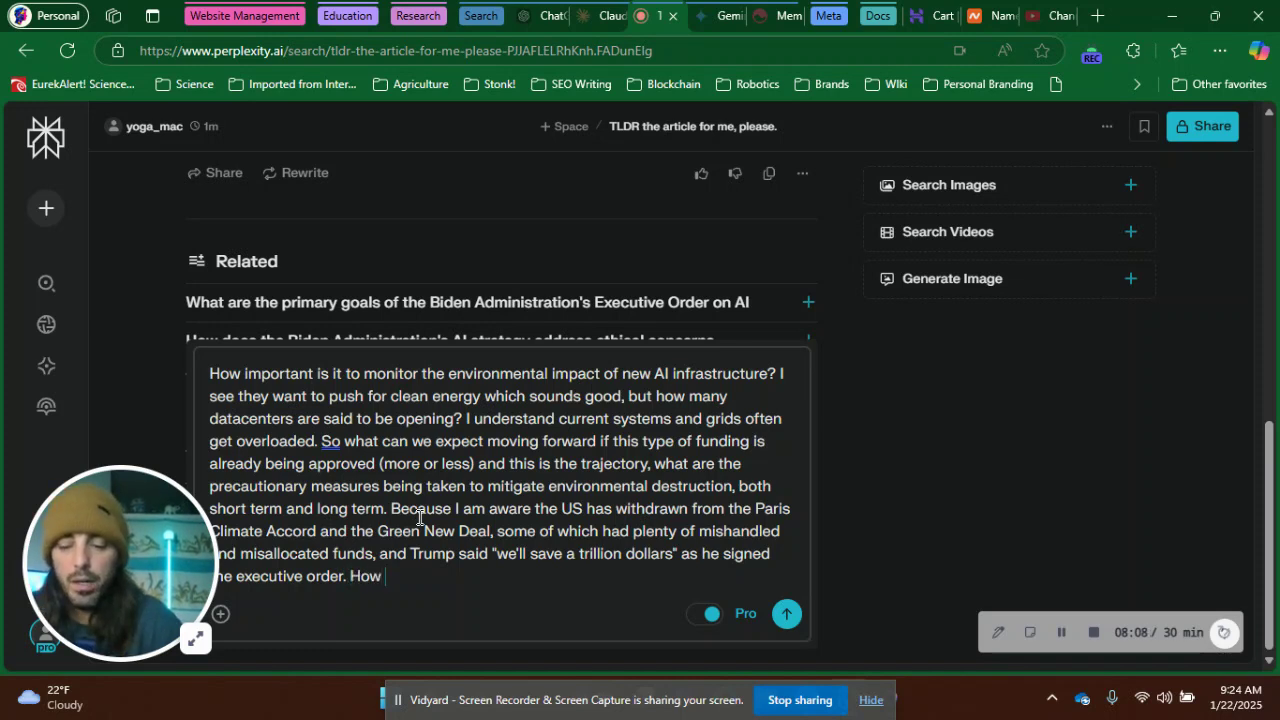
{"action": "type", "text": "will all of "}
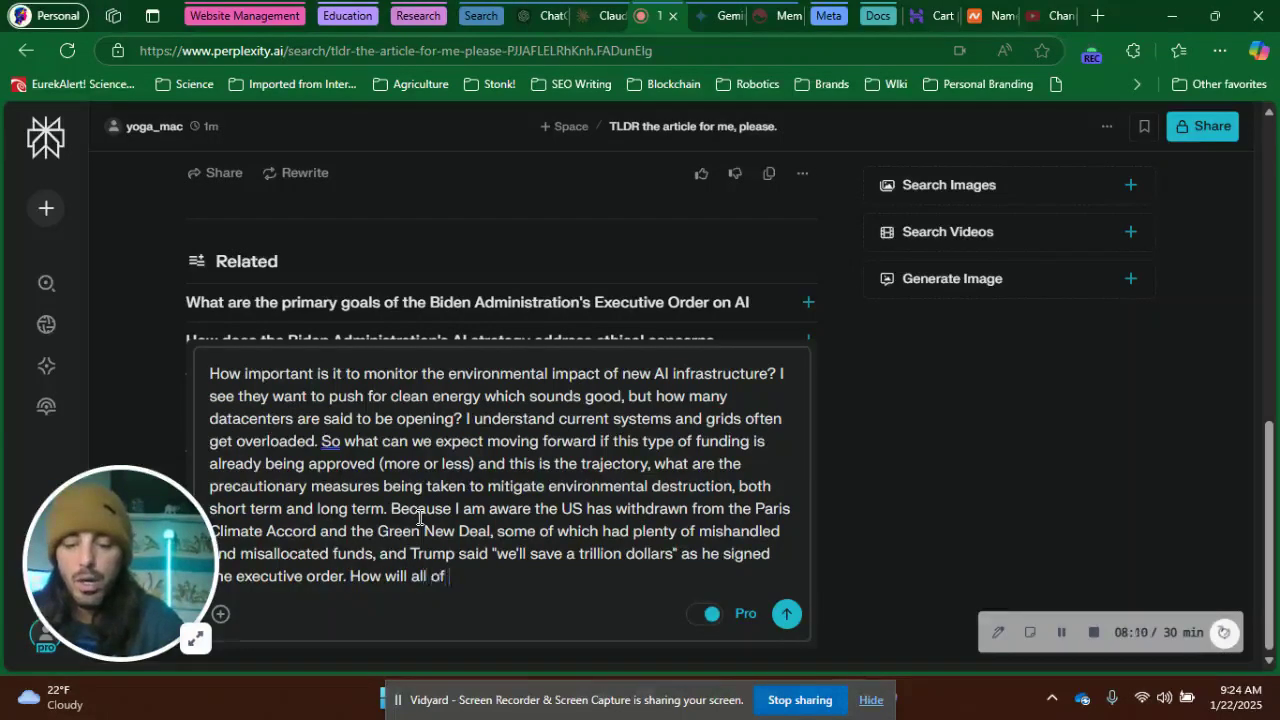
{"action": "type", "text": "this e"}
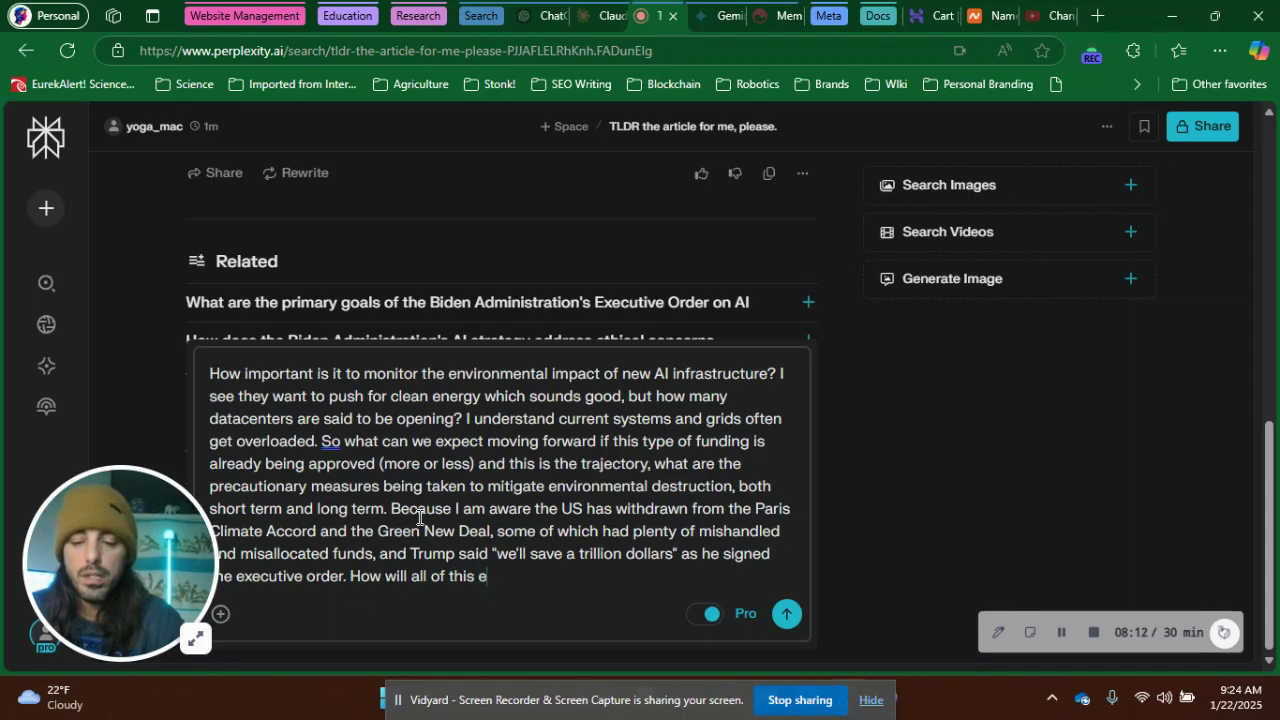
{"action": "type", "text": "ffect the e"}
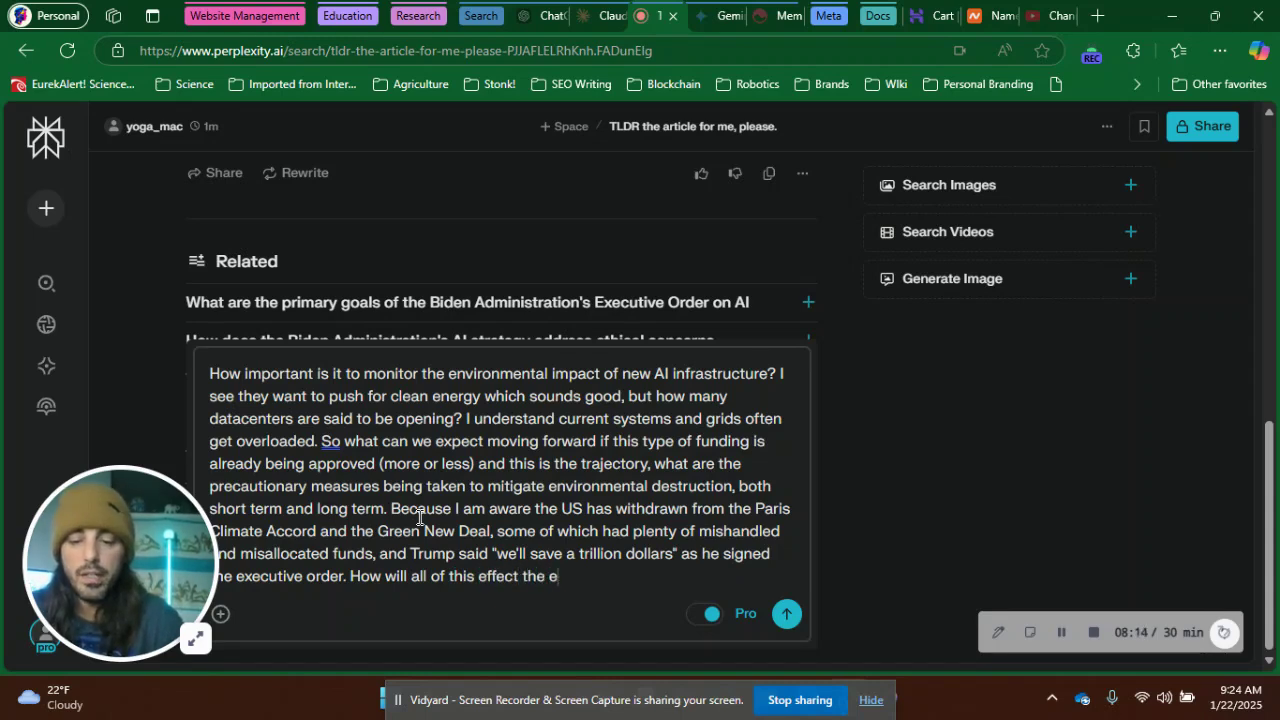
{"action": "type", "text": "nergy grid and co"}
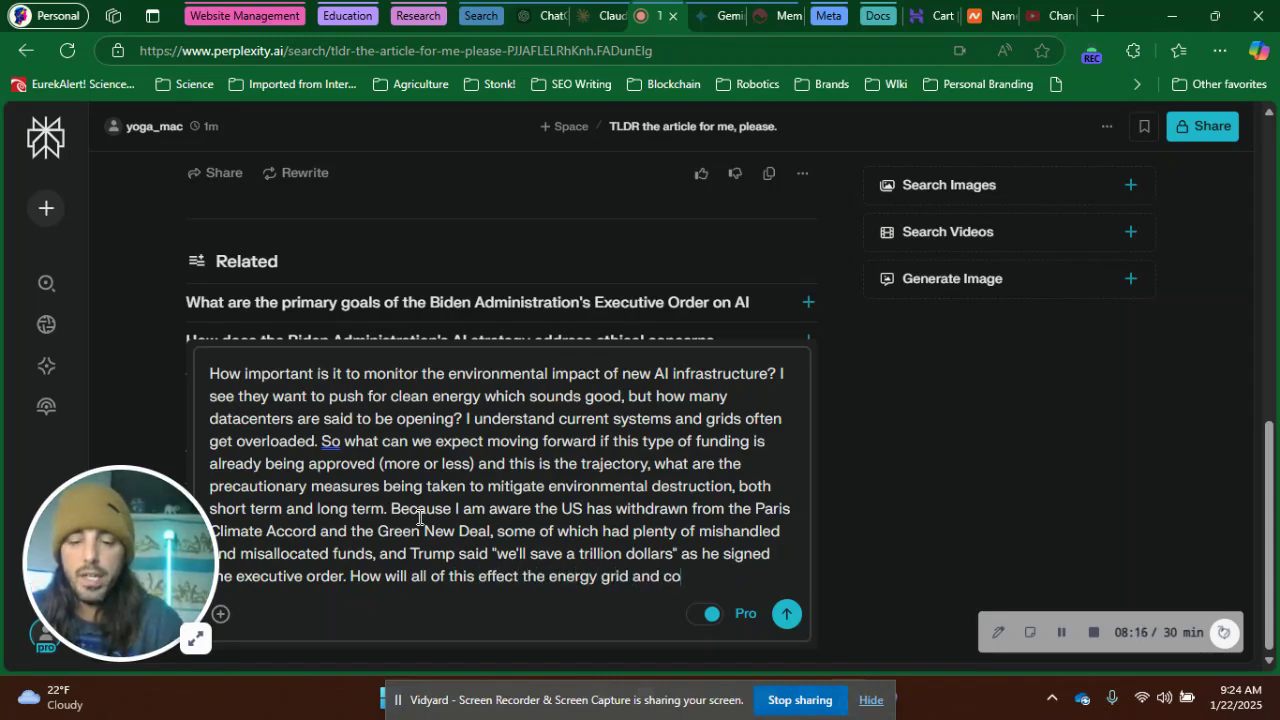
{"action": "type", "text": "nsumers? I want you"}
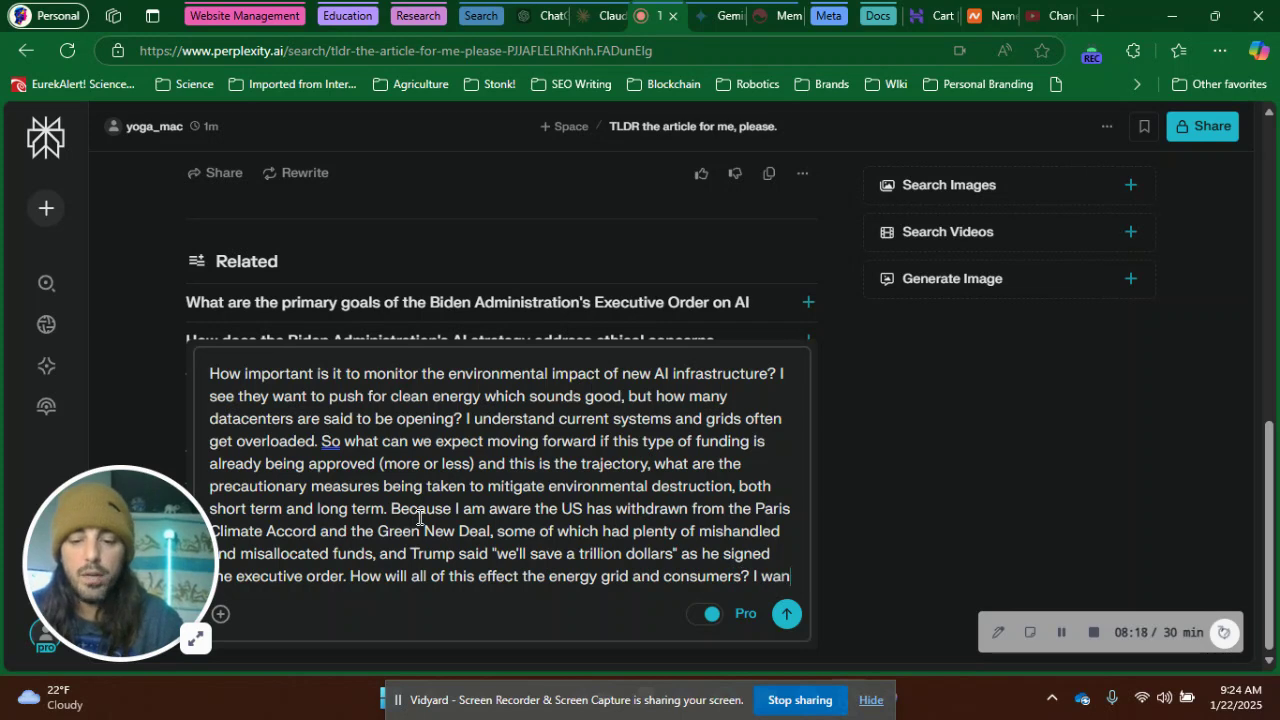
Step: Begin the tone instruction with "I want you to be practical, logical" after the question about consumers
{"action": "key", "text": "BackSpace"}
{"action": "key", "text": "BackSpace"}
{"action": "key", "text": "BackSpace"}
{"action": "type", "text": "yo"}
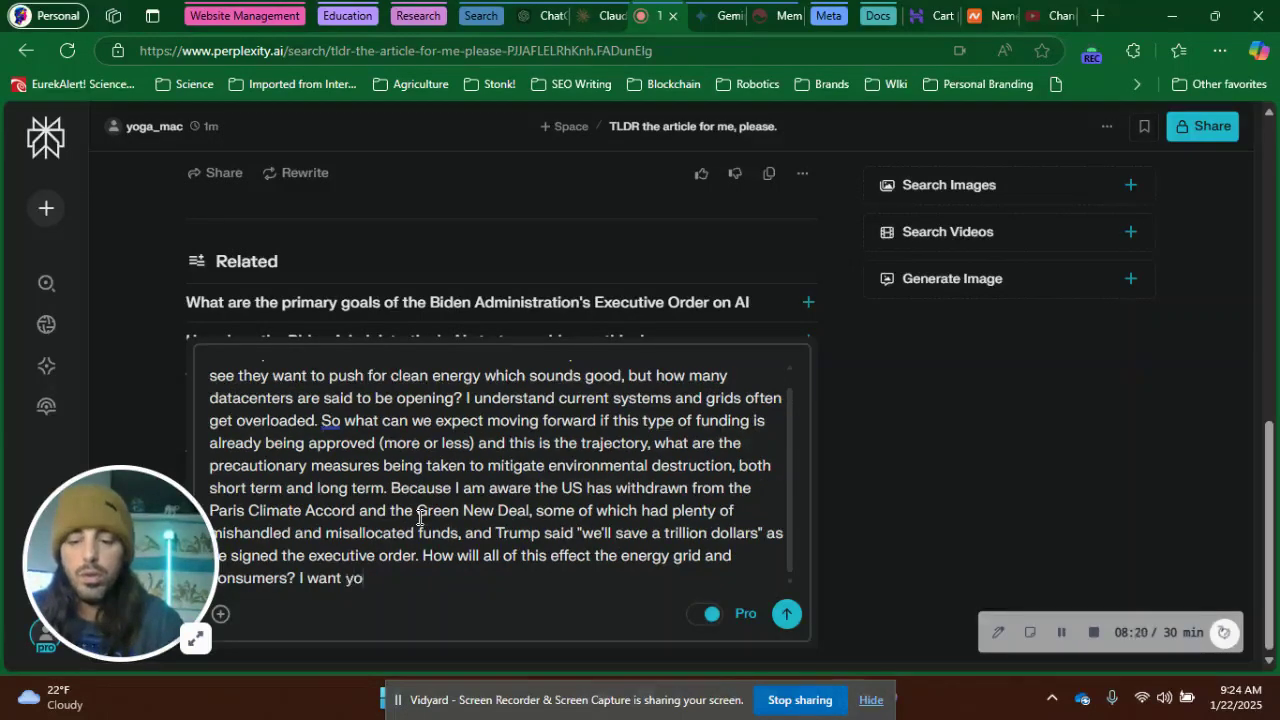
{"action": "type", "text": "u to be practical,"}
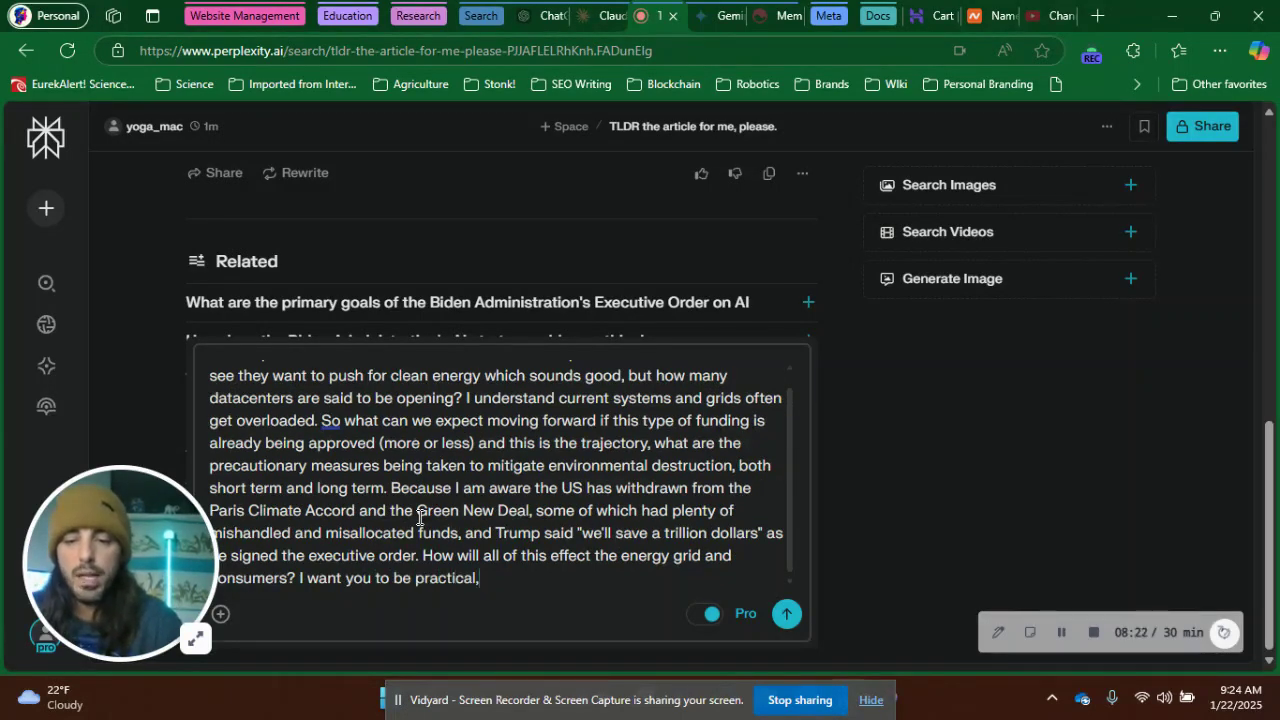
{"action": "type", "text": " la="}
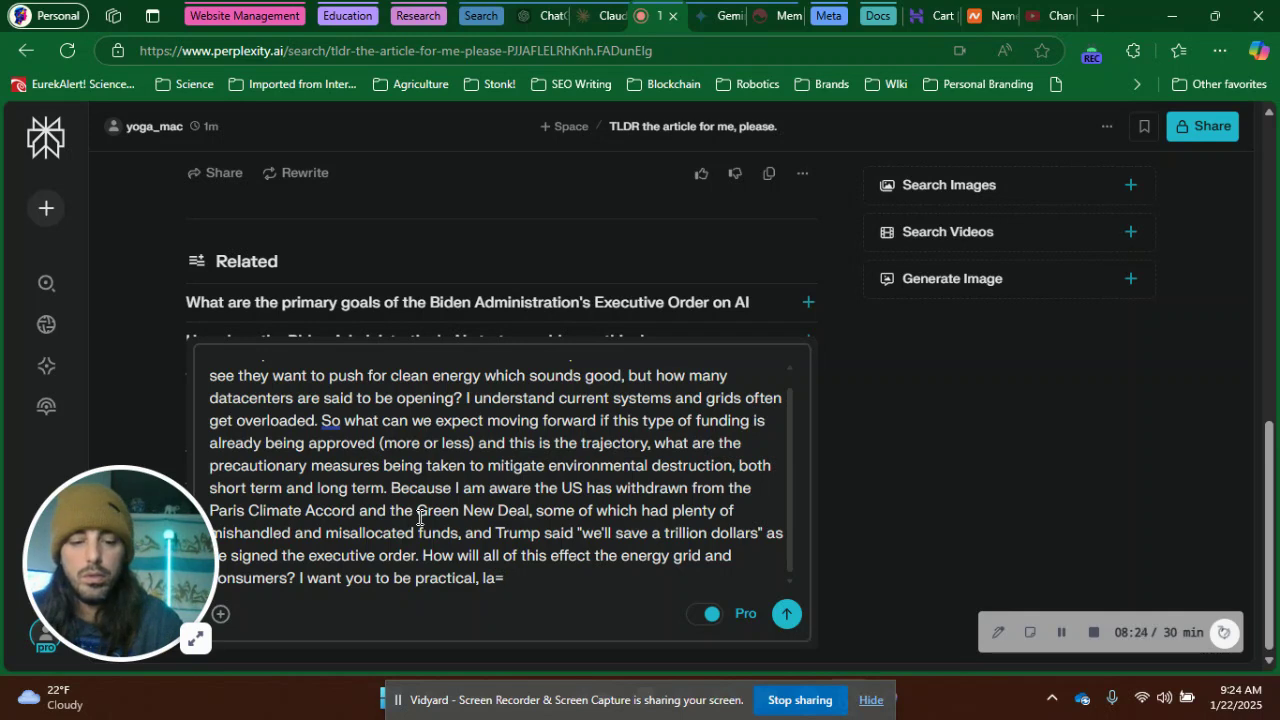
{"action": "key", "text": "BackSpace"}
{"action": "key", "text": "BackSpace"}
{"action": "type", "text": "ogical"}
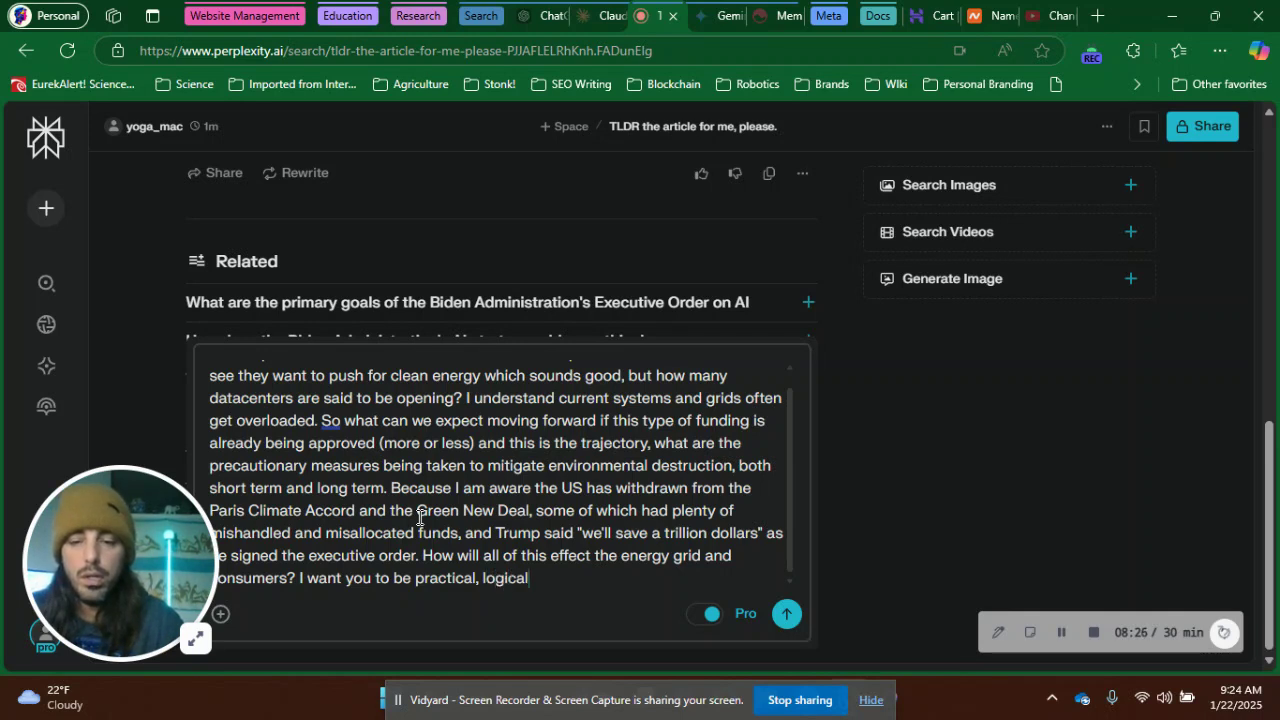
Step: Continue the instruction with ", and please keep it brief enough", correcting the spelling of "brief" and "enough"
{"action": "type", "text": ", and please keep it"}
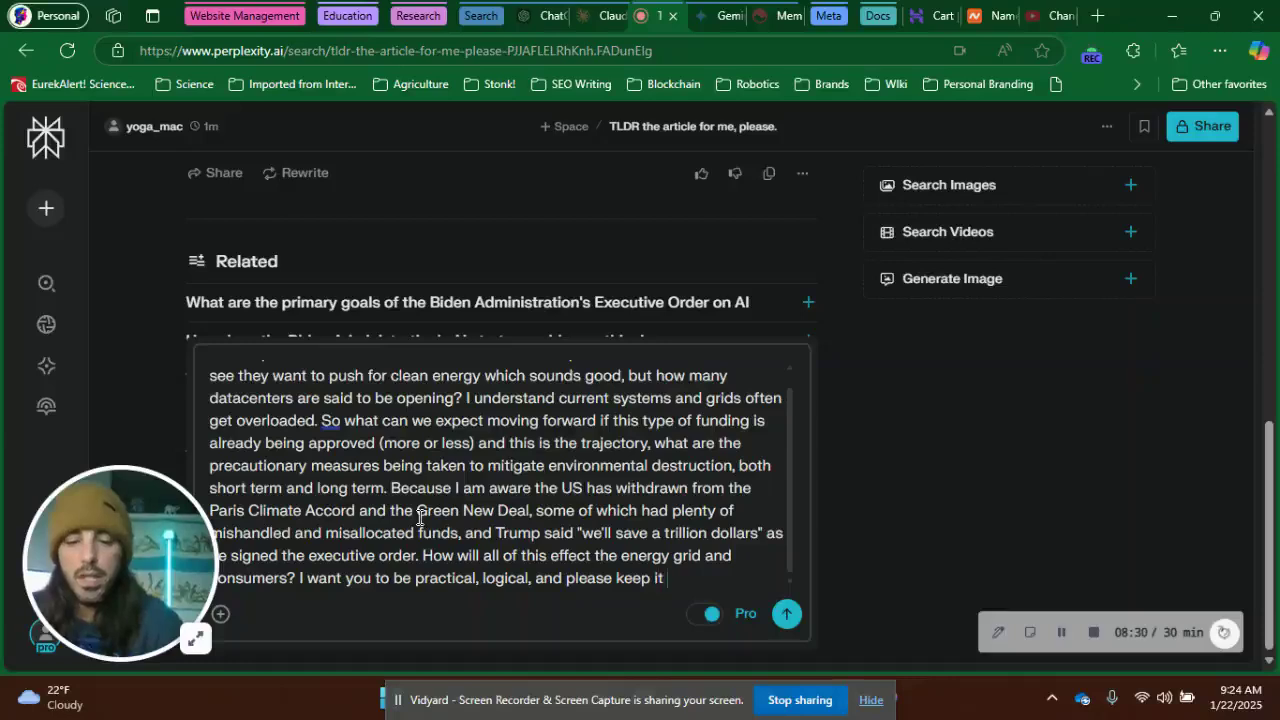
{"action": "type", "text": " breif enough"}
{"action": "key", "text": "BackSpace"}
{"action": "key", "text": "BackSpace"}
{"action": "key", "text": "BackSpace"}
{"action": "key", "text": "BackSpace"}
{"action": "key", "text": "BackSpace"}
{"action": "key", "text": "BackSpace"}
{"action": "key", "text": "BackSpace"}
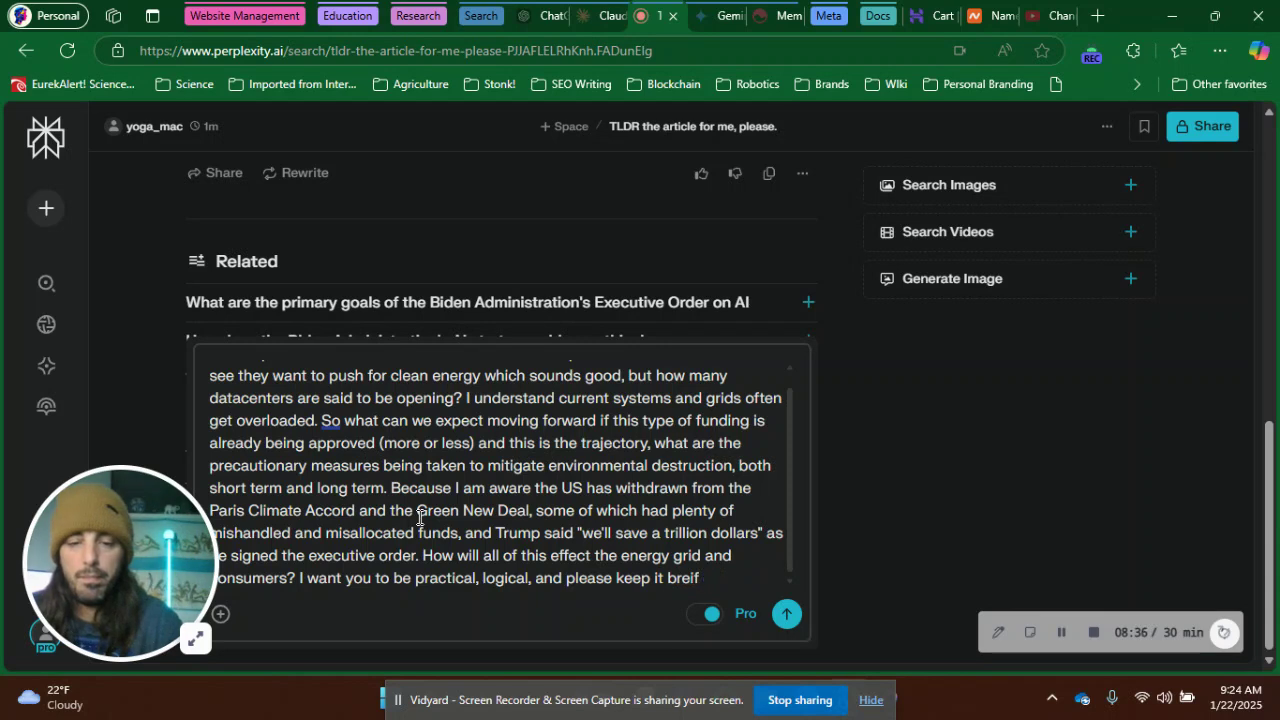
{"action": "type", "text": "irf enou"}
{"action": "key", "text": "BackSpace"}
{"action": "key", "text": "BackSpace"}
{"action": "key", "text": "BackSpace"}
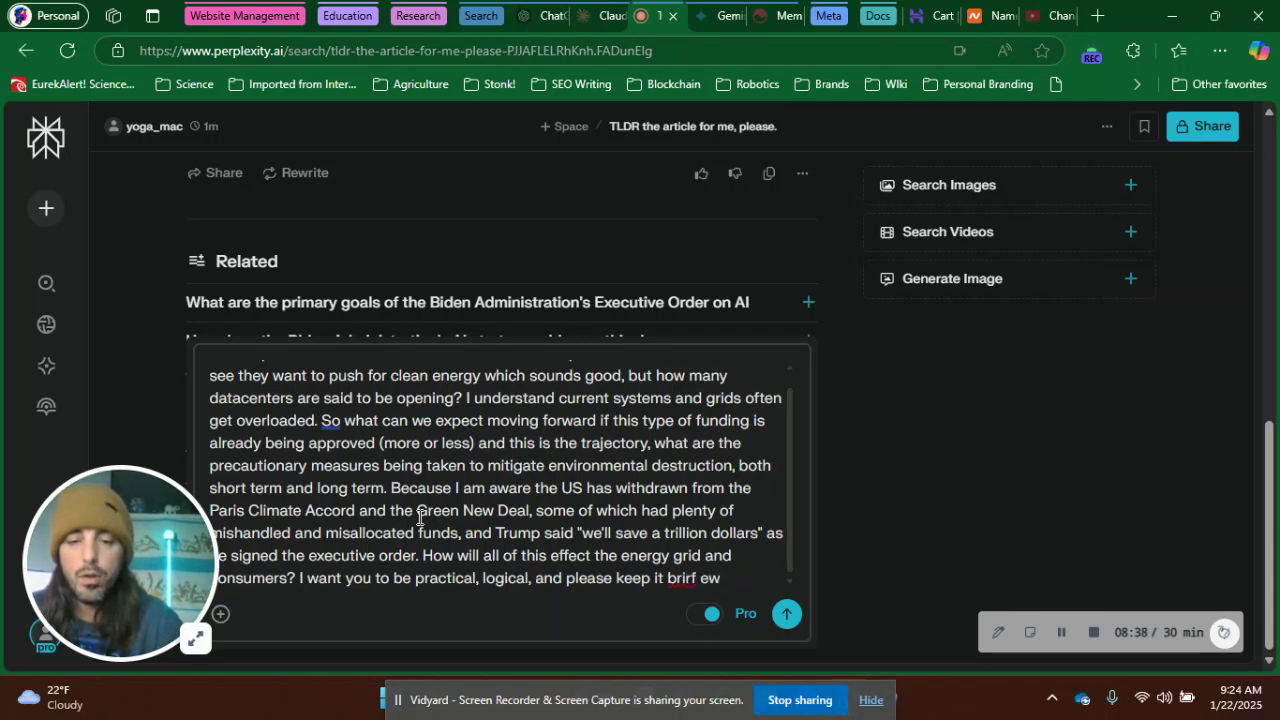
{"action": "key", "text": "BackSpace"}
{"action": "key", "text": "BackSpace"}
{"action": "key", "text": "BackSpace"}
{"action": "type", "text": "ef anou"}
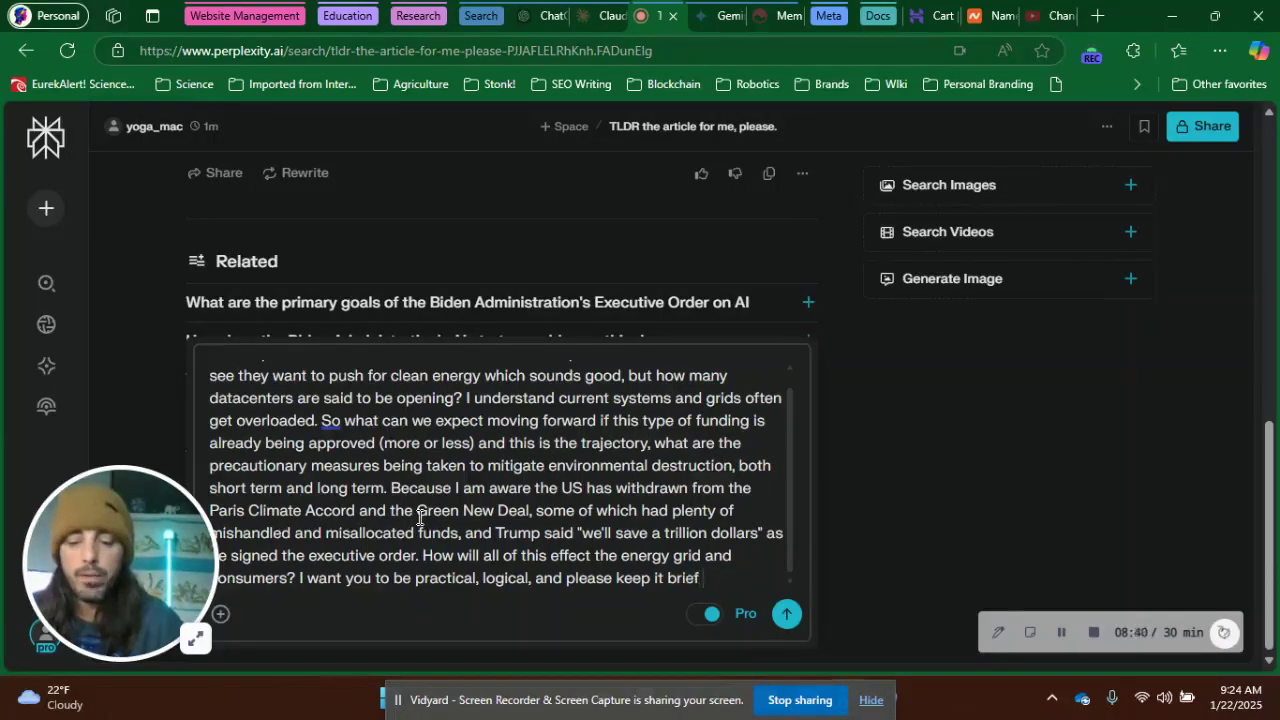
{"action": "key", "text": "BackSpace"}
{"action": "key", "text": "BackSpace"}
{"action": "key", "text": "BackSpace"}
{"action": "key", "text": "BackSpace"}
{"action": "type", "text": "en"}
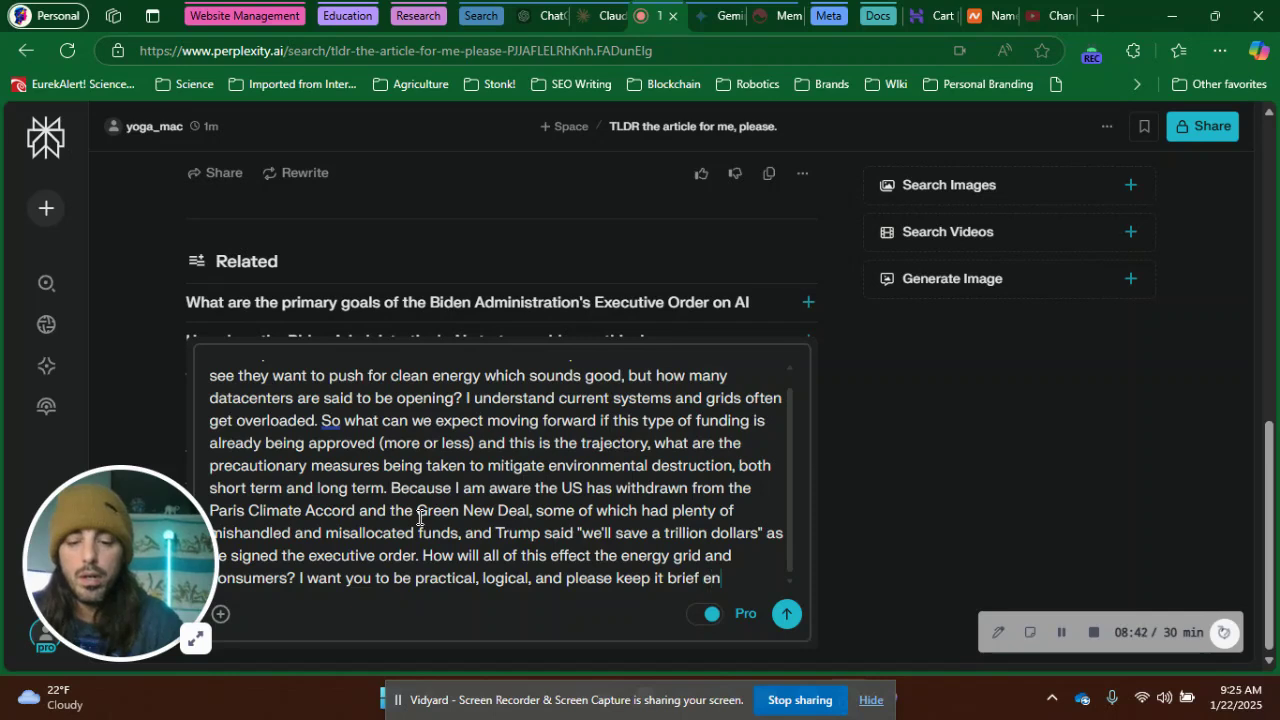
{"action": "type", "text": "ough to"}
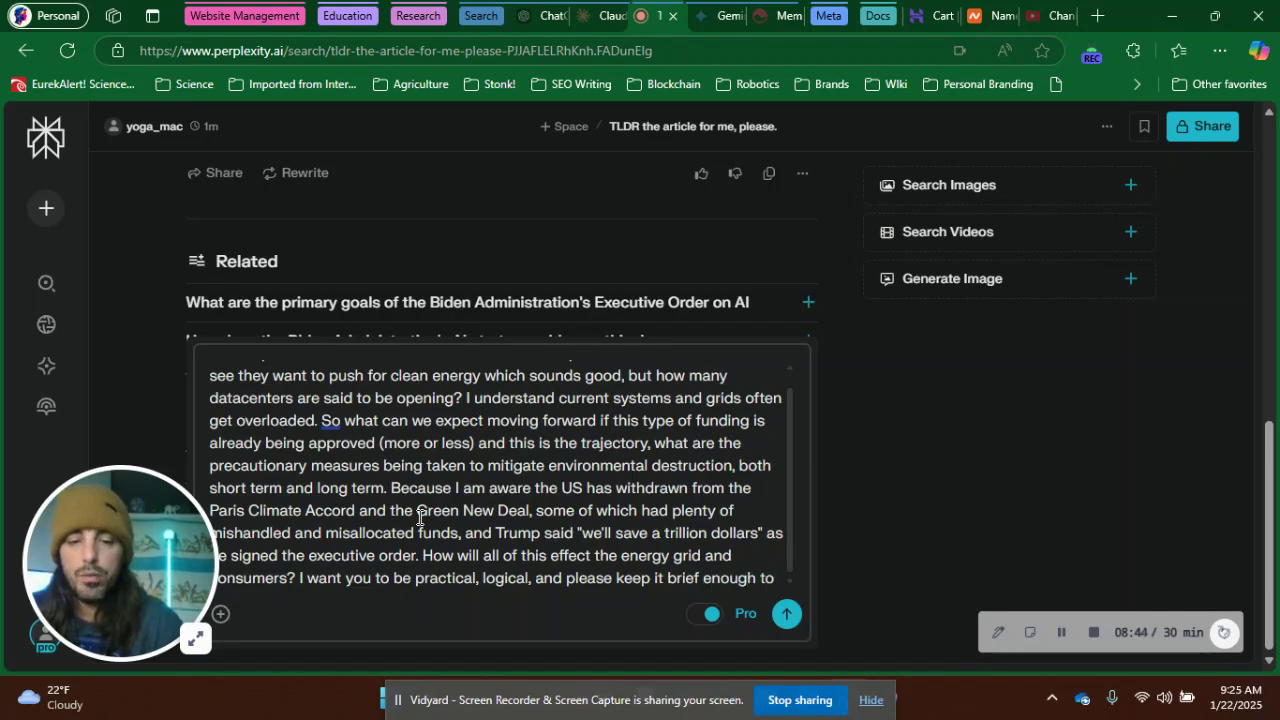
Step: Finish the brevity request with "so I am not sitting here reading a short novel all afternoon."
{"action": "key", "text": "BackSpace"}
{"action": "type", "text": "so I am not "}
{"action": "type", "text": "sitting here re"}
{"action": "type", "text": "ading a short no"}
{"action": "type", "text": "vel all a"}
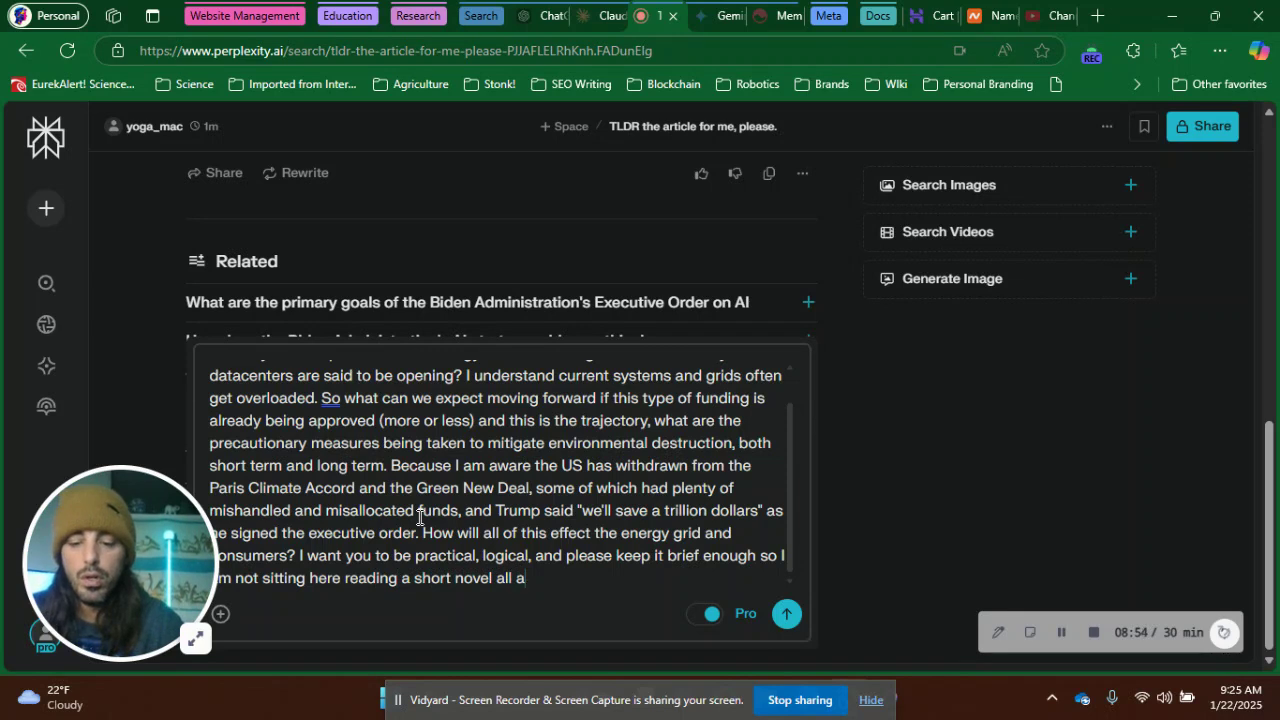
{"action": "type", "text": "fternoon. "}
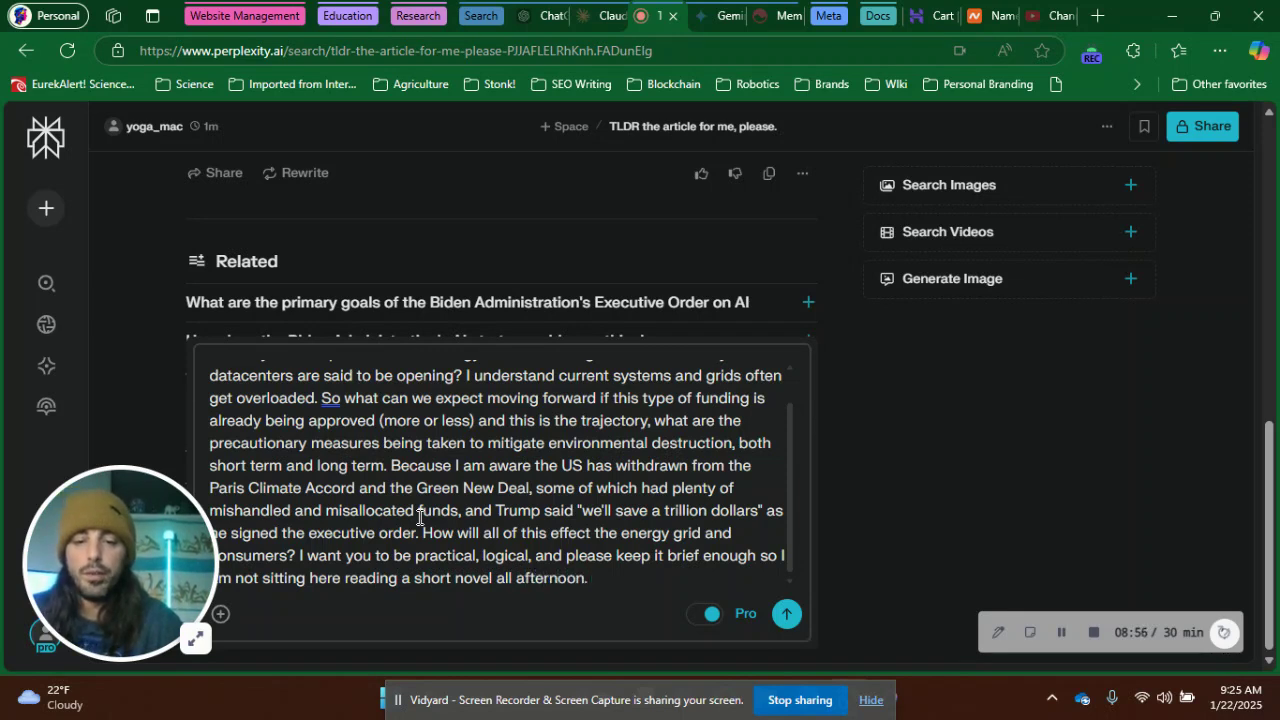
Step: Add the persona instruction "Be professional and intuitive, like my Assistant, like Bruce Wayne's Alfred, I need" to the prompt
{"action": "type", "text": "Be "}
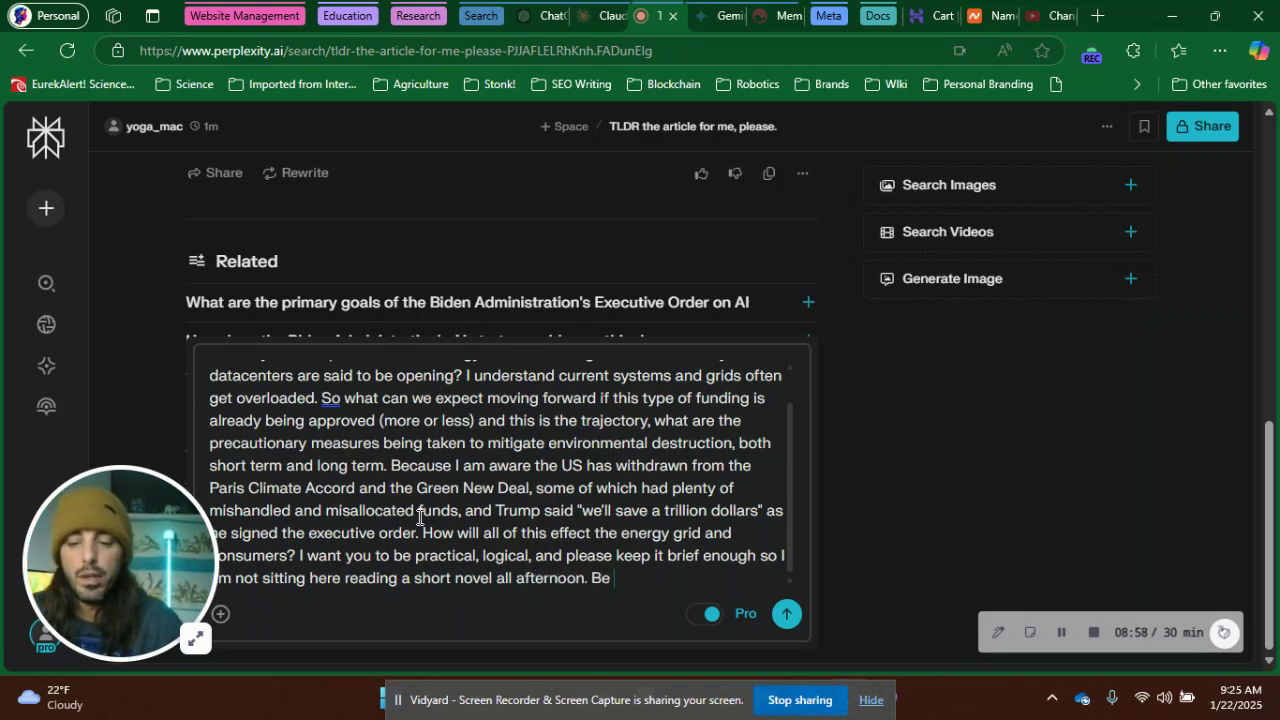
{"action": "type", "text": "professional"}
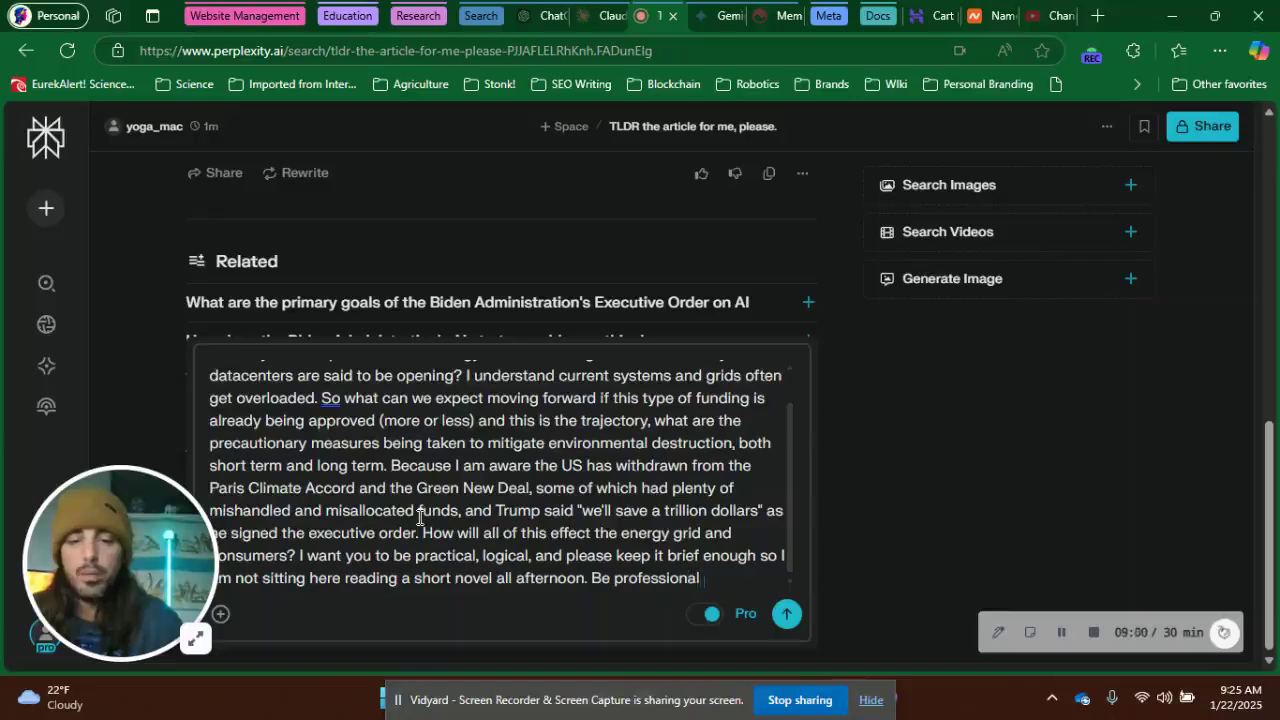
{"action": "type", "text": " and intuitive"}
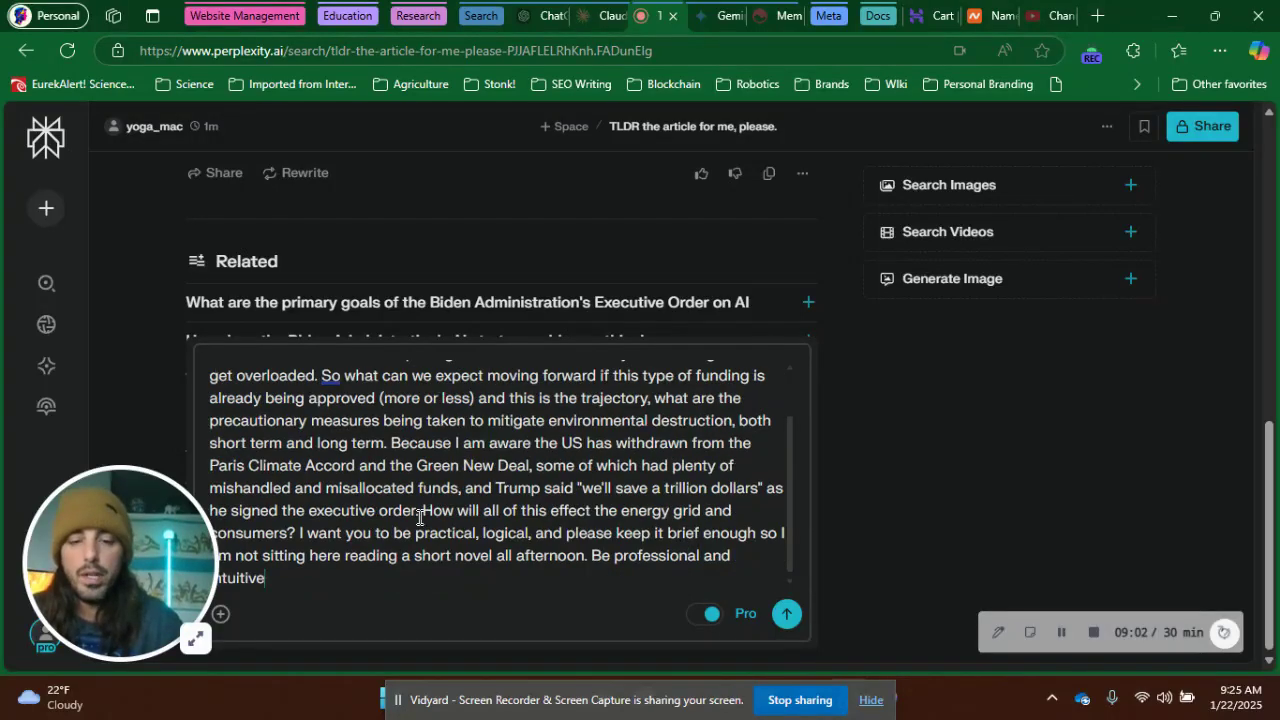
{"action": "type", "text": ", like my "}
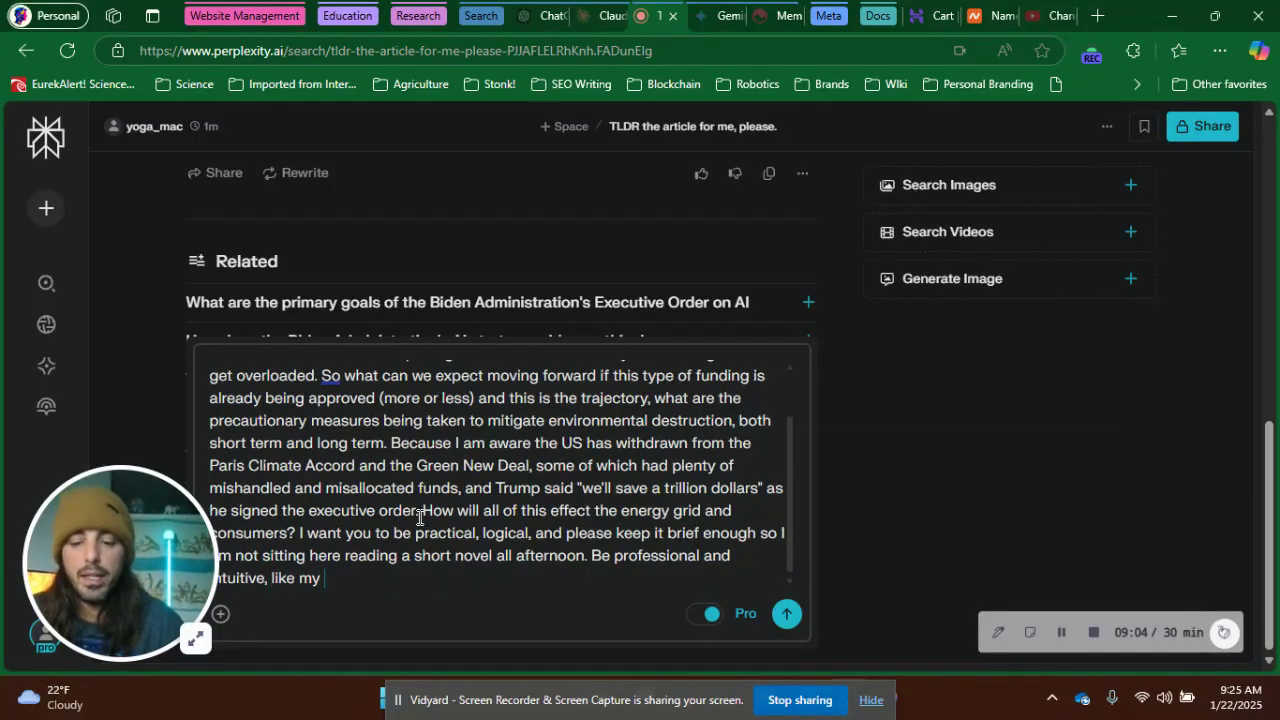
{"action": "type", "text": "Assistant "}
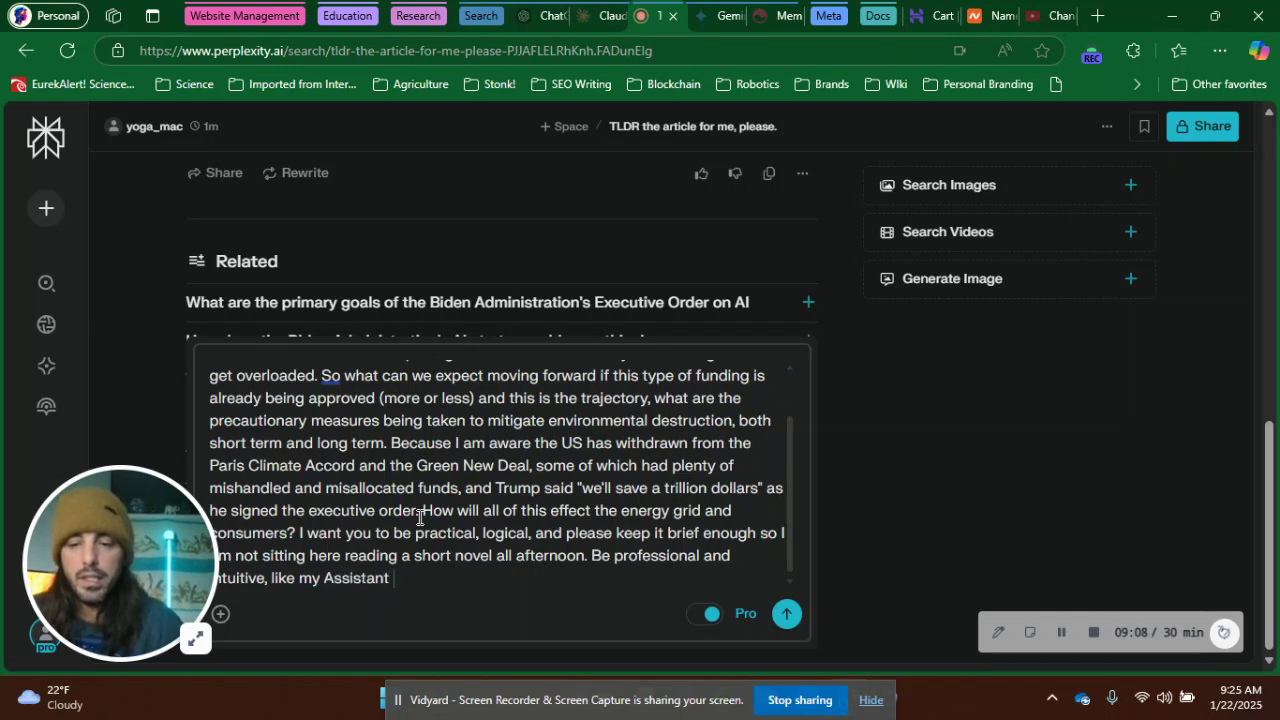
{"action": "type", "text": ", lik"}
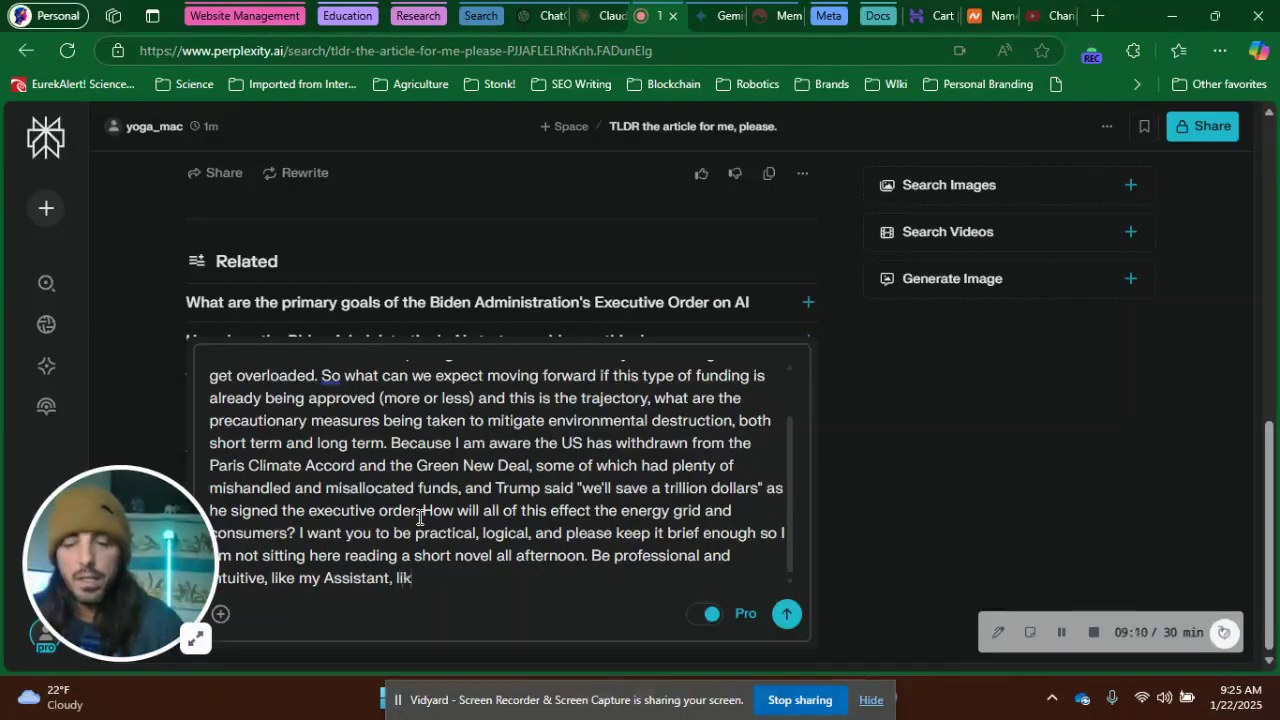
{"action": "type", "text": "e Bruce W"}
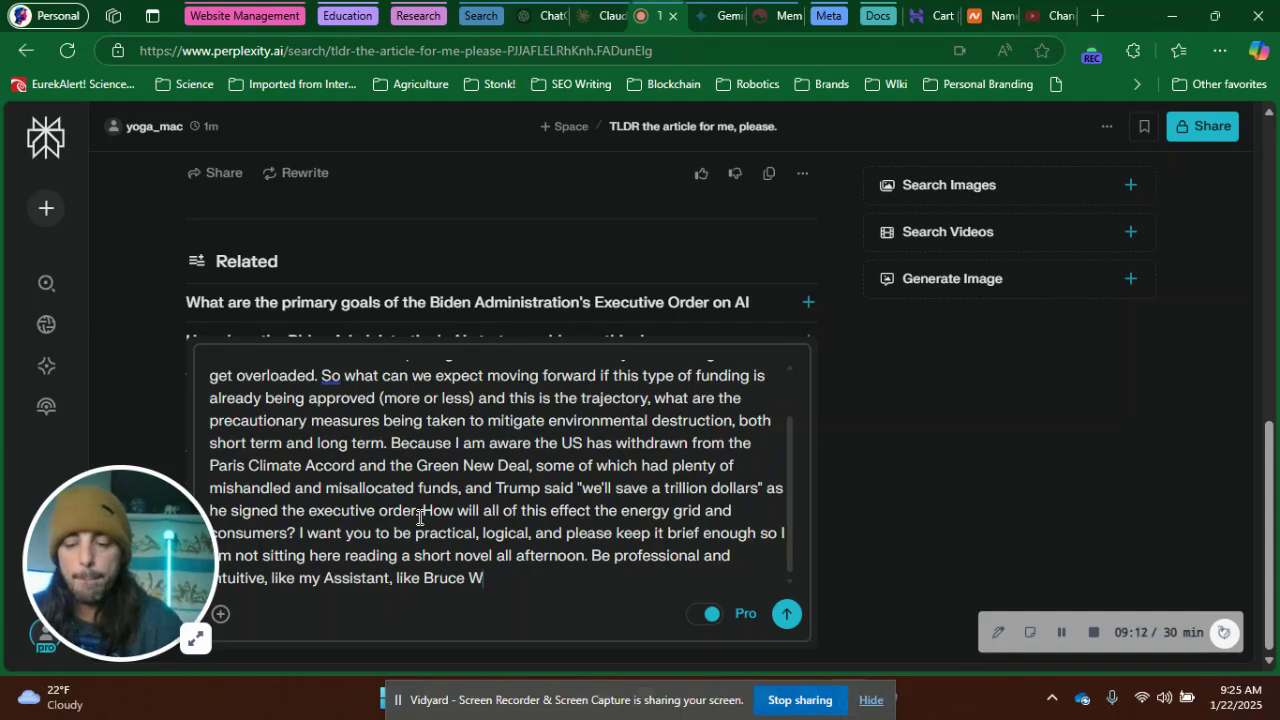
{"action": "type", "text": "ayne's Alf"}
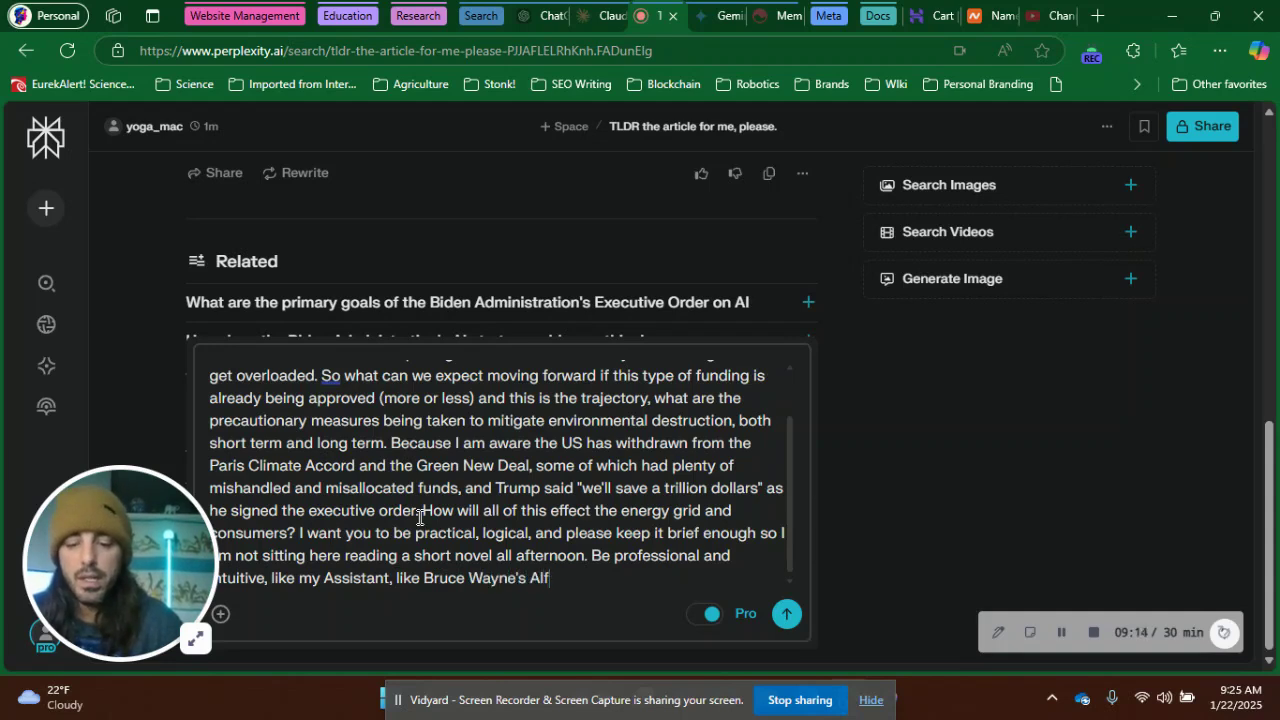
{"action": "type", "text": "red, I need "}
Step: Continue the sentence after "I need" with "help distilling the vast swaths of information circling about this"
{"action": "type", "text": "help disti"}
{"action": "type", "text": "lling som"}
{"action": "key", "text": "BackSpace"}
{"action": "key", "text": "BackSpace"}
{"action": "key", "text": "BackSpace"}
{"action": "key", "text": "BackSpace"}
{"action": "type", "text": "the vast sw"}
{"action": "type", "text": "aths of informa"}
{"action": "type", "text": "tion circling"}
{"action": "type", "text": " about this "}
{"action": "type", "text": "clouding "}
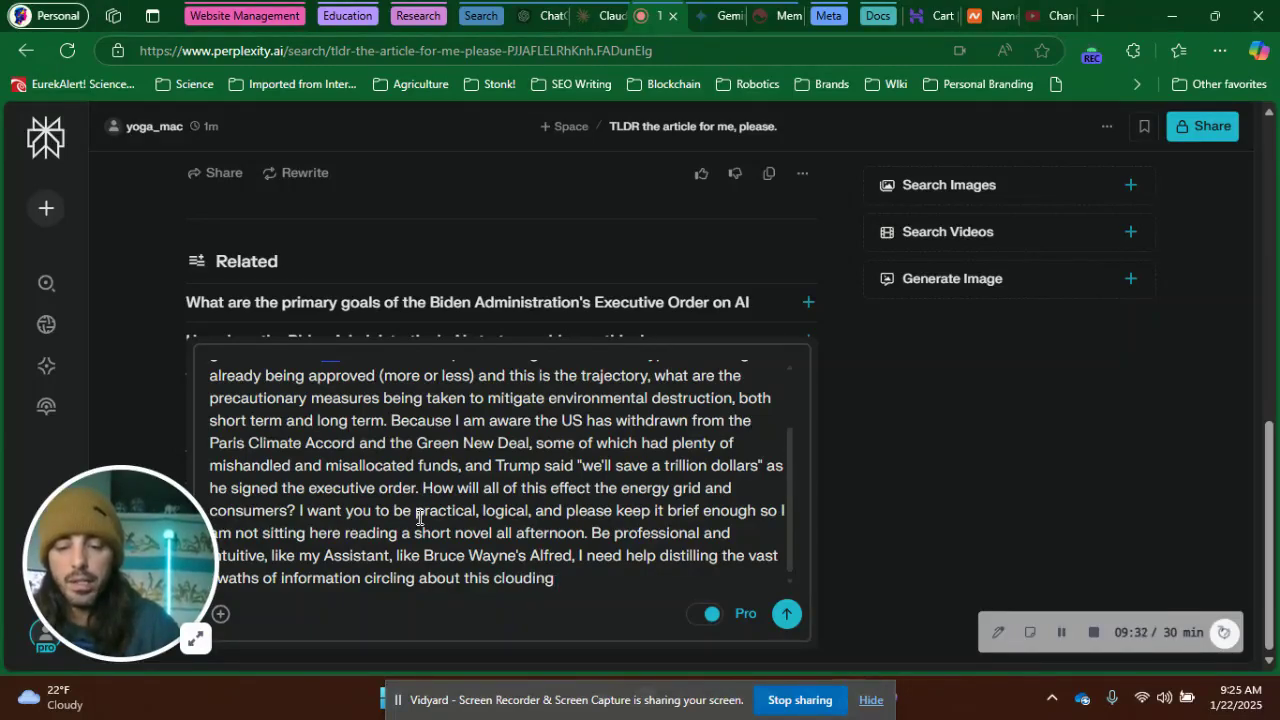
{"action": "type", "text": "and c"}
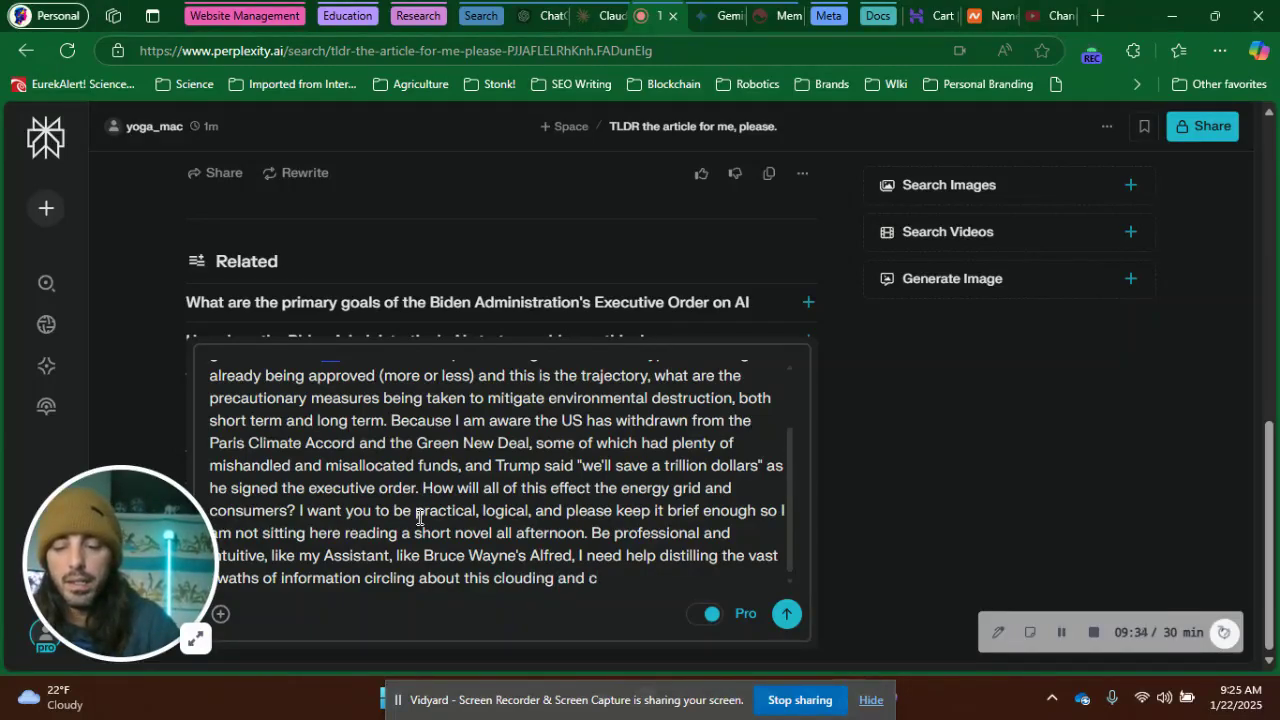
{"action": "key", "text": "BackSpace"}
{"action": "key", "text": "BackSpace"}
{"action": "key", "text": "BackSpace"}
{"action": "key", "text": "BackSpace"}
{"action": "key", "text": "BackSpace"}
{"action": "key", "text": "BackSpace"}
{"action": "key", "text": "BackSpace"}
{"action": "key", "text": "BackSpace"}
{"action": "key", "text": "BackSpace"}
{"action": "key", "text": "BackSpace"}
{"action": "key", "text": "BackSpace"}
{"action": "key", "text": "BackSpace"}
Step: Continue the prompt with "causing more noise, therefore I seek the SIGNAL and only the SIGNAL, and any catalysts"
{"action": "type", "text": "causing more "}
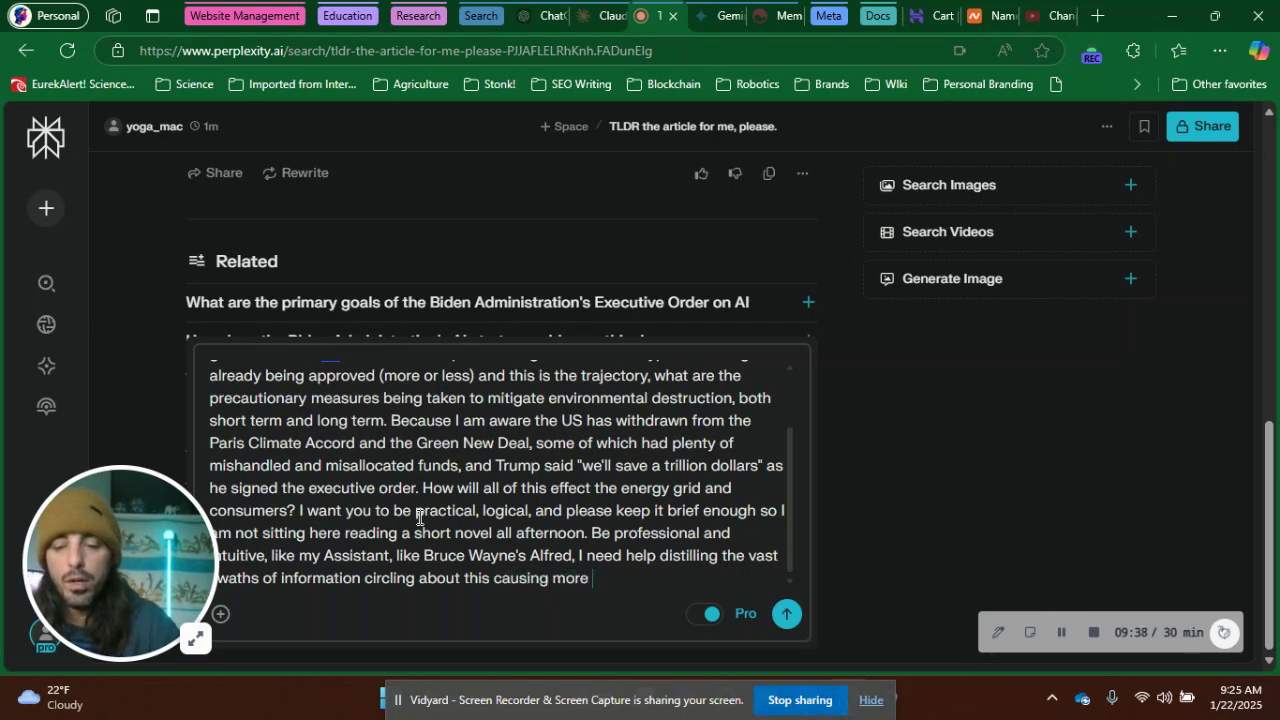
{"action": "type", "text": "noise, theref"}
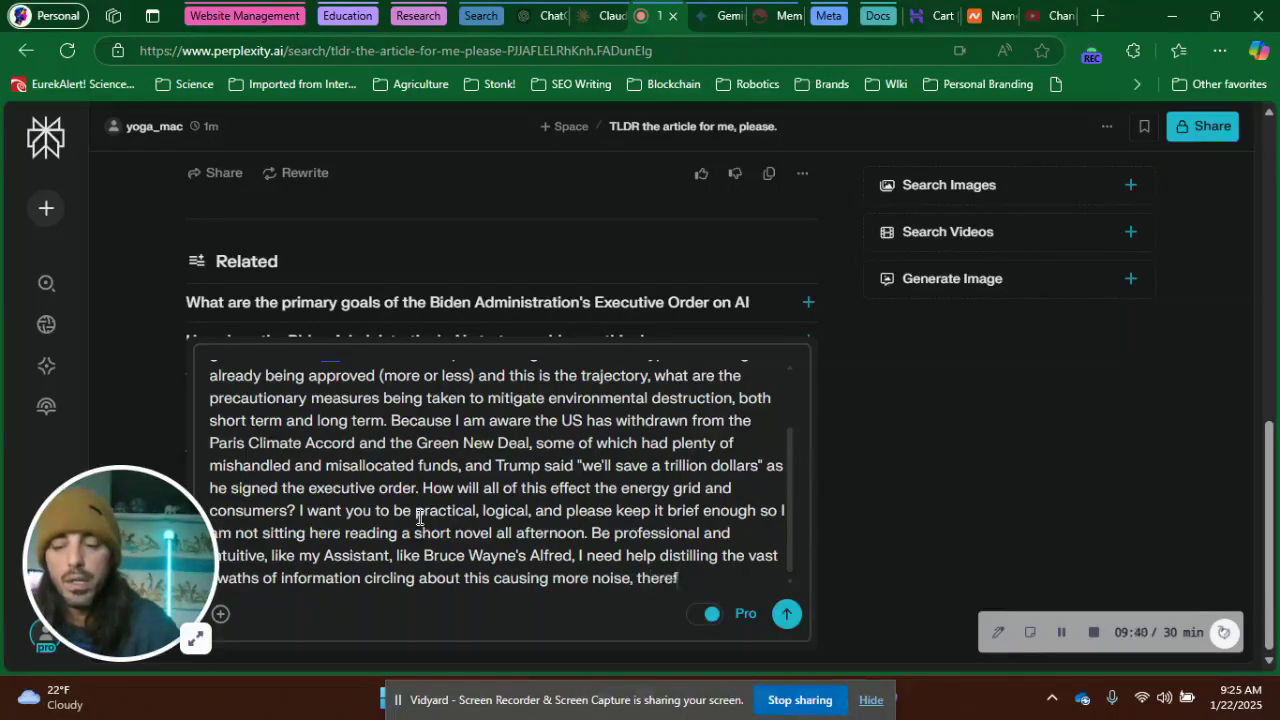
{"action": "type", "text": "ore I seek the SIGNA"}
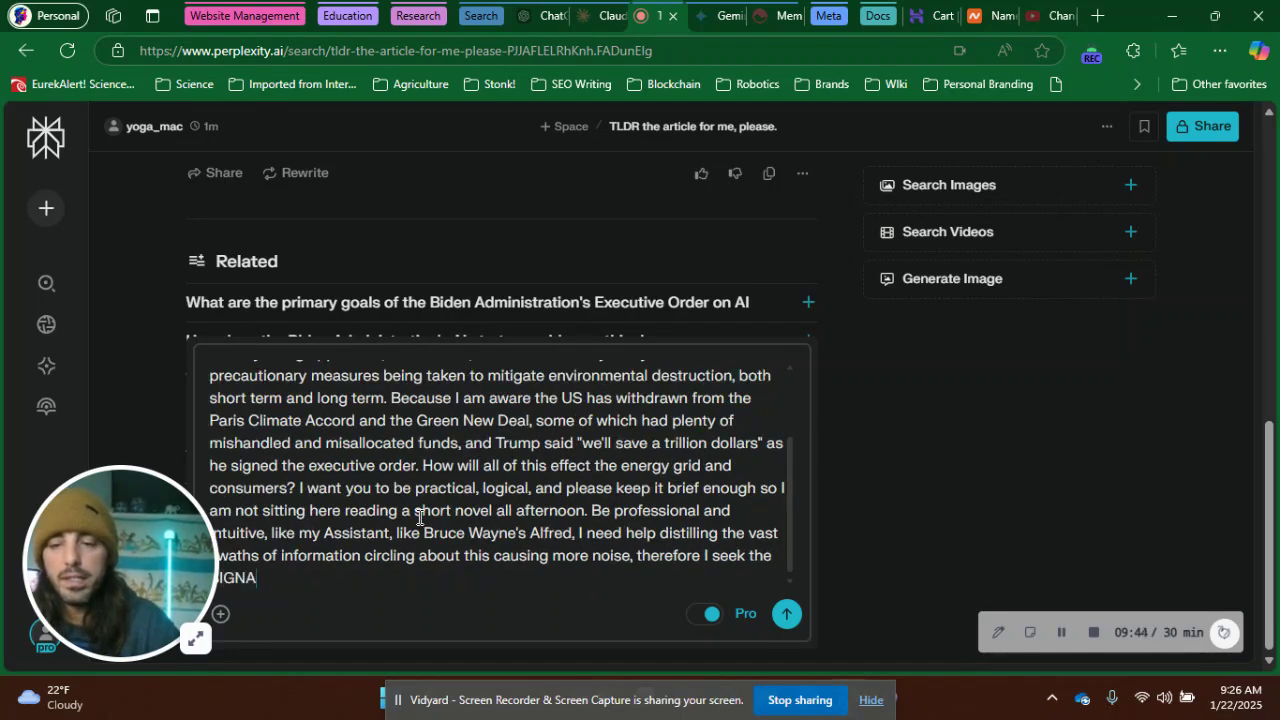
{"action": "type", "text": "L and only the "}
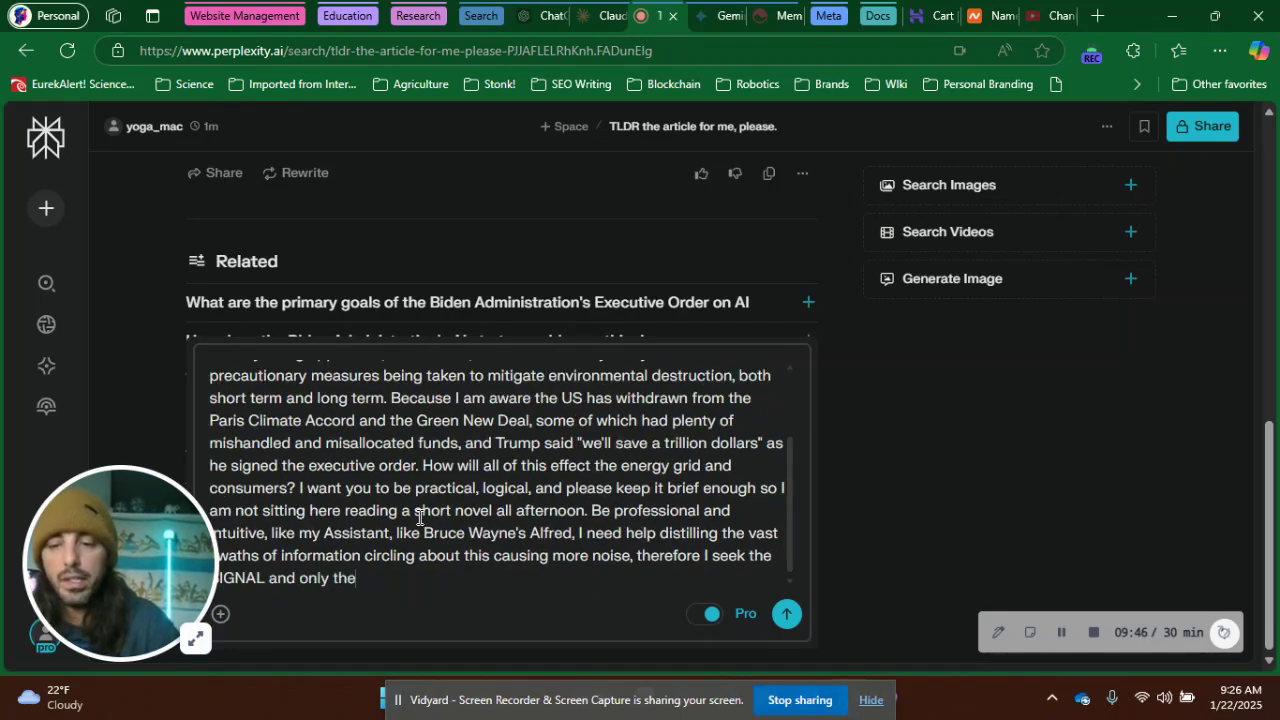
{"action": "type", "text": "SIG"}
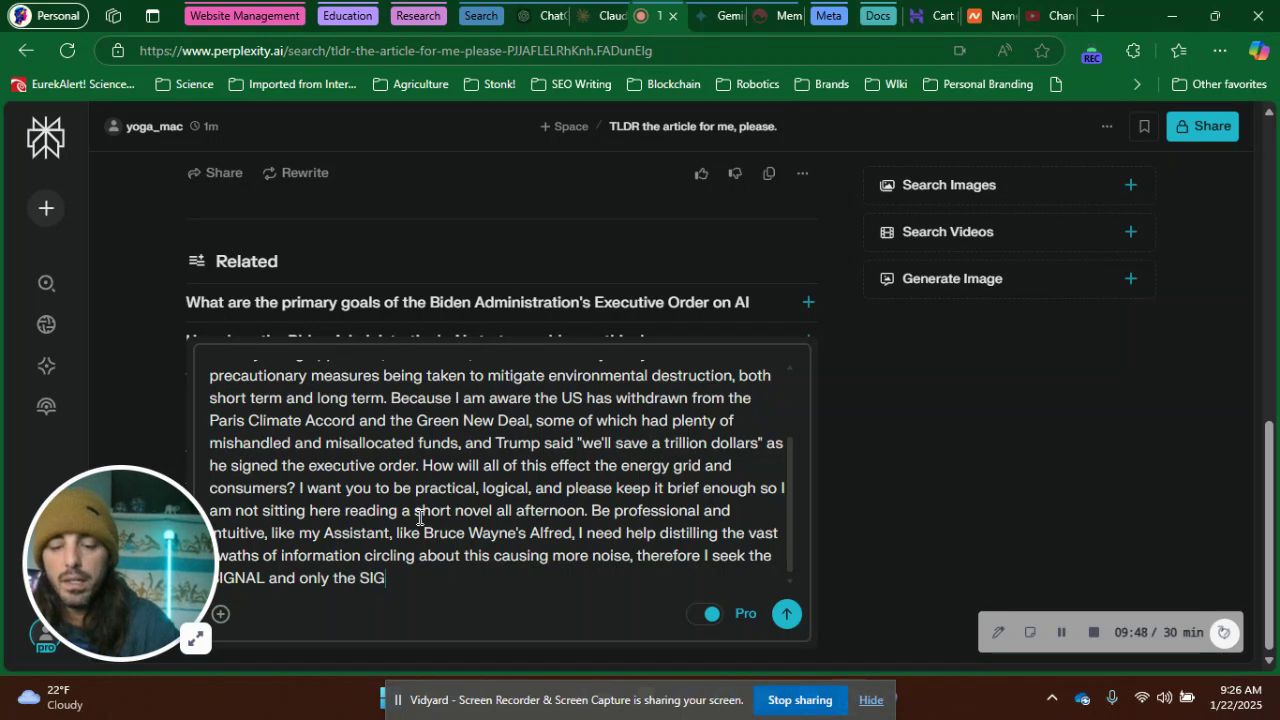
{"action": "type", "text": "NAL, and any catay"}
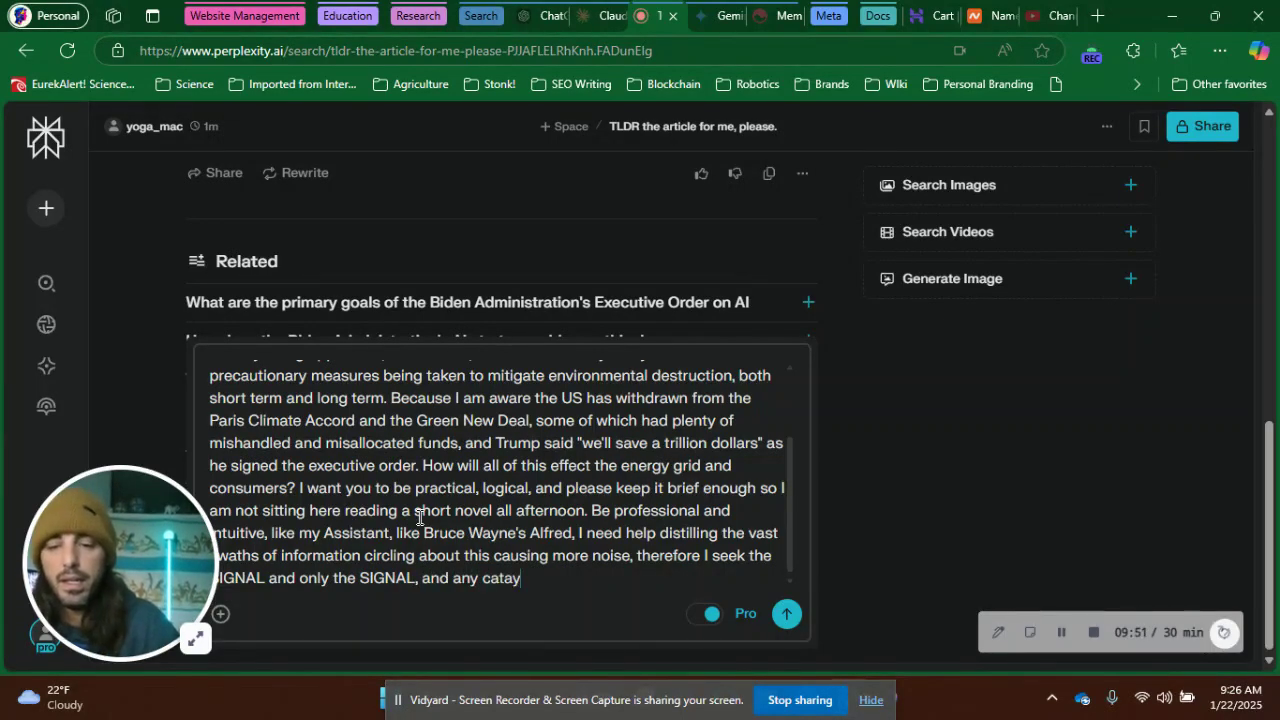
{"action": "key", "text": "BackSpace"}
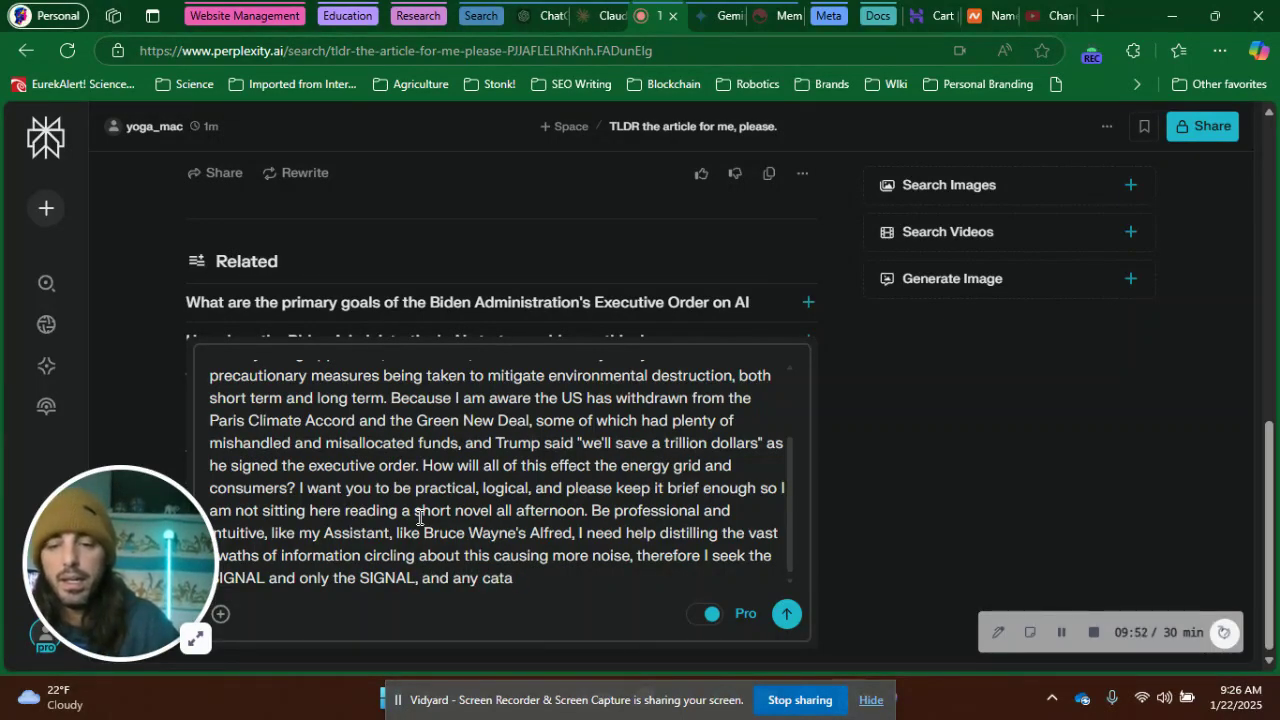
{"action": "type", "text": "lysts "}
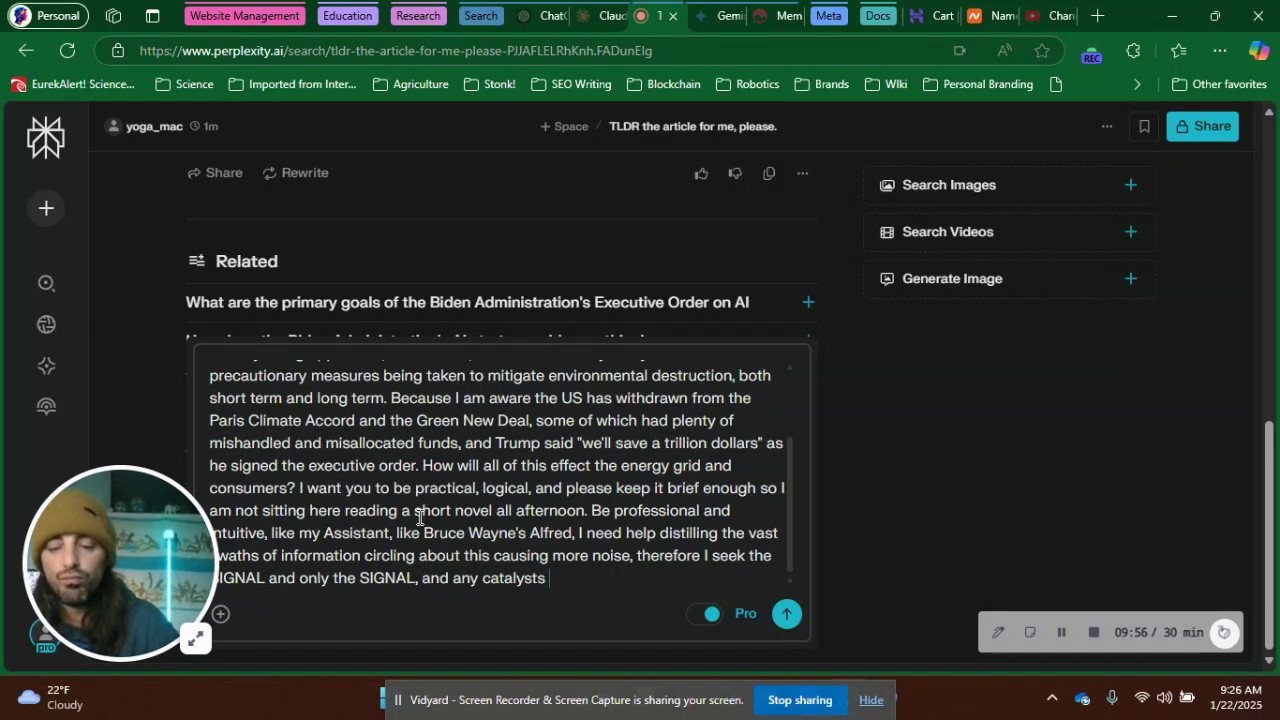
Step: Finish the prompt with "that may cause an influx of capital in certain sectors." and submit the follow-up
{"action": "type", "text": "pa"}
{"action": "key", "text": "BackSpace"}
{"action": "key", "text": "BackSpace"}
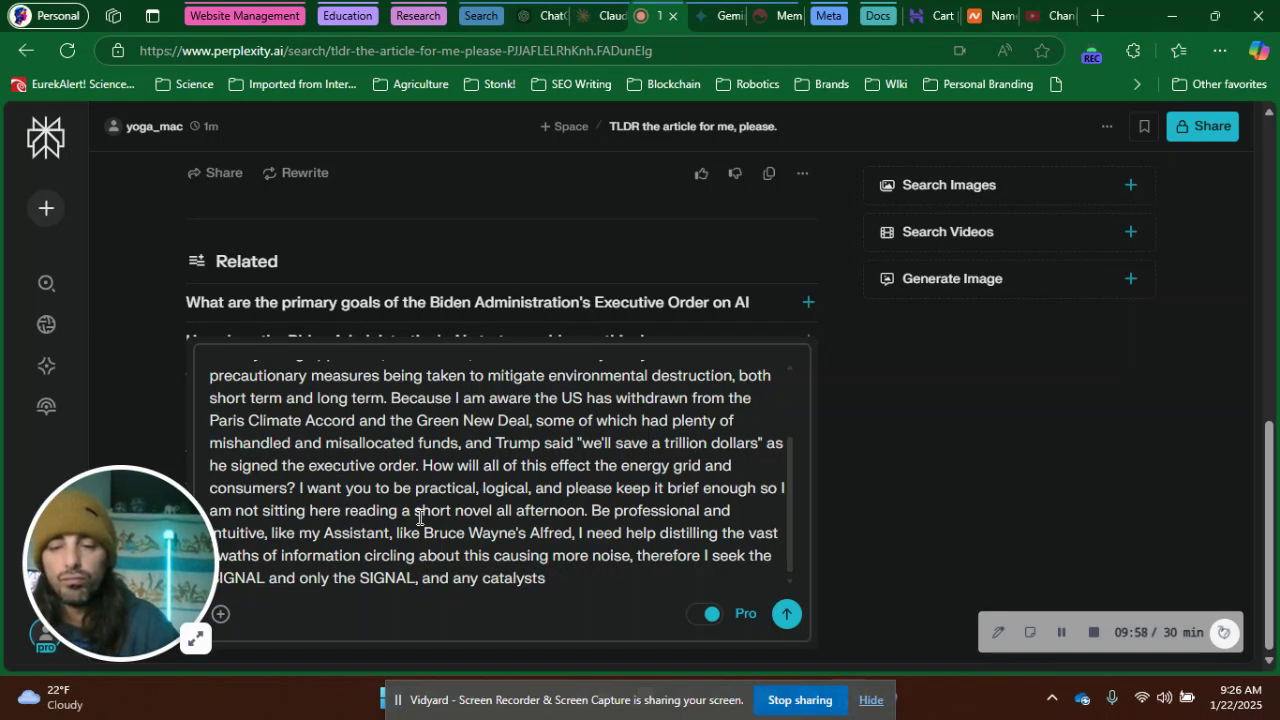
{"action": "type", "text": "that may cause "}
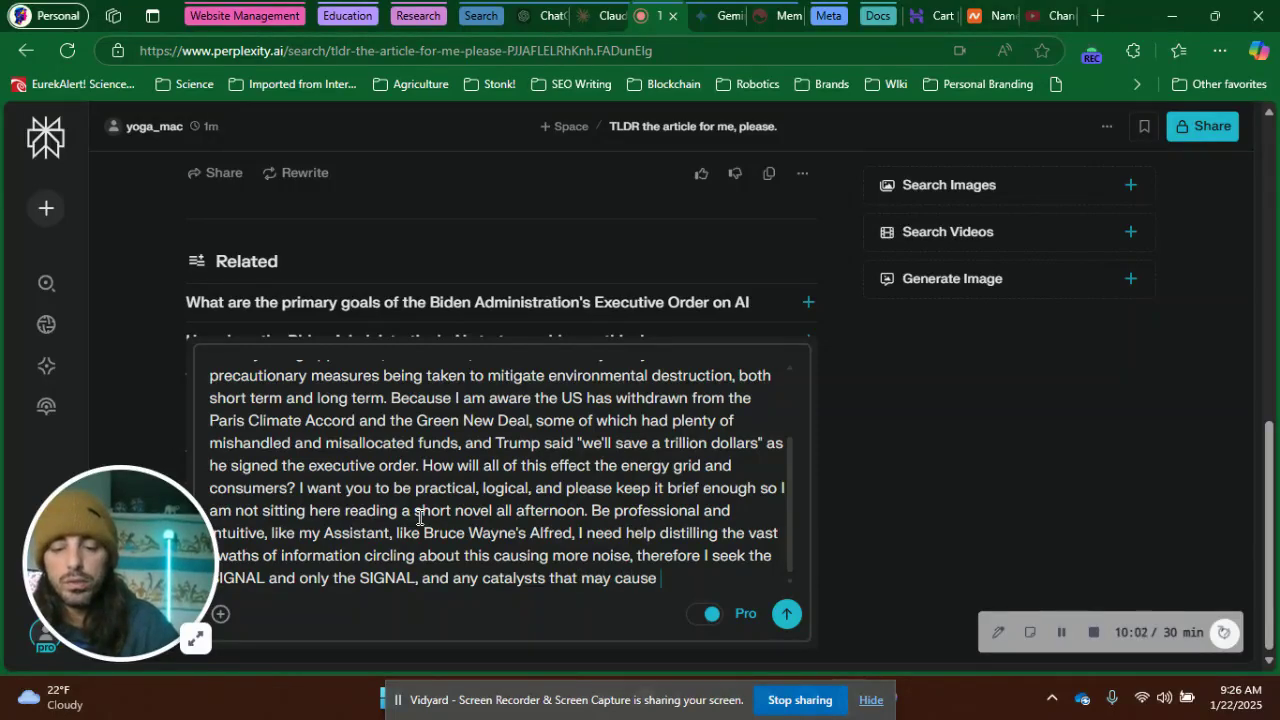
{"action": "type", "text": "an influx of "}
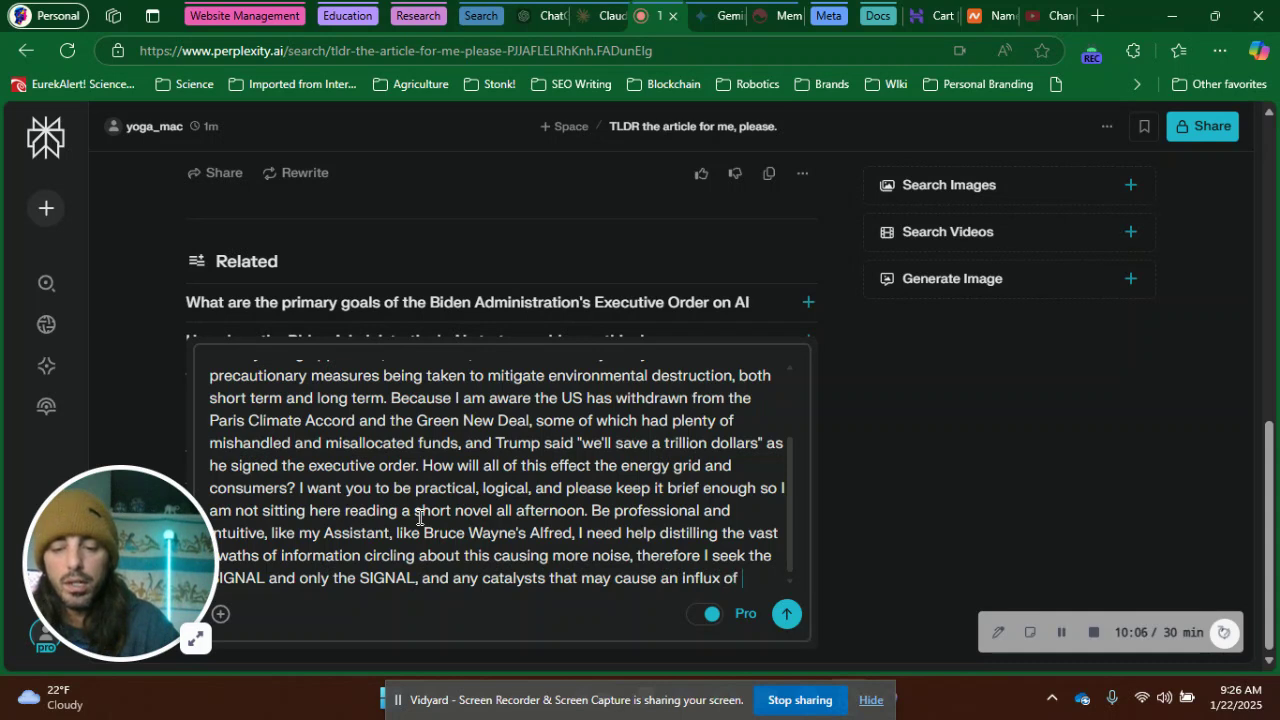
{"action": "type", "text": "capital in "}
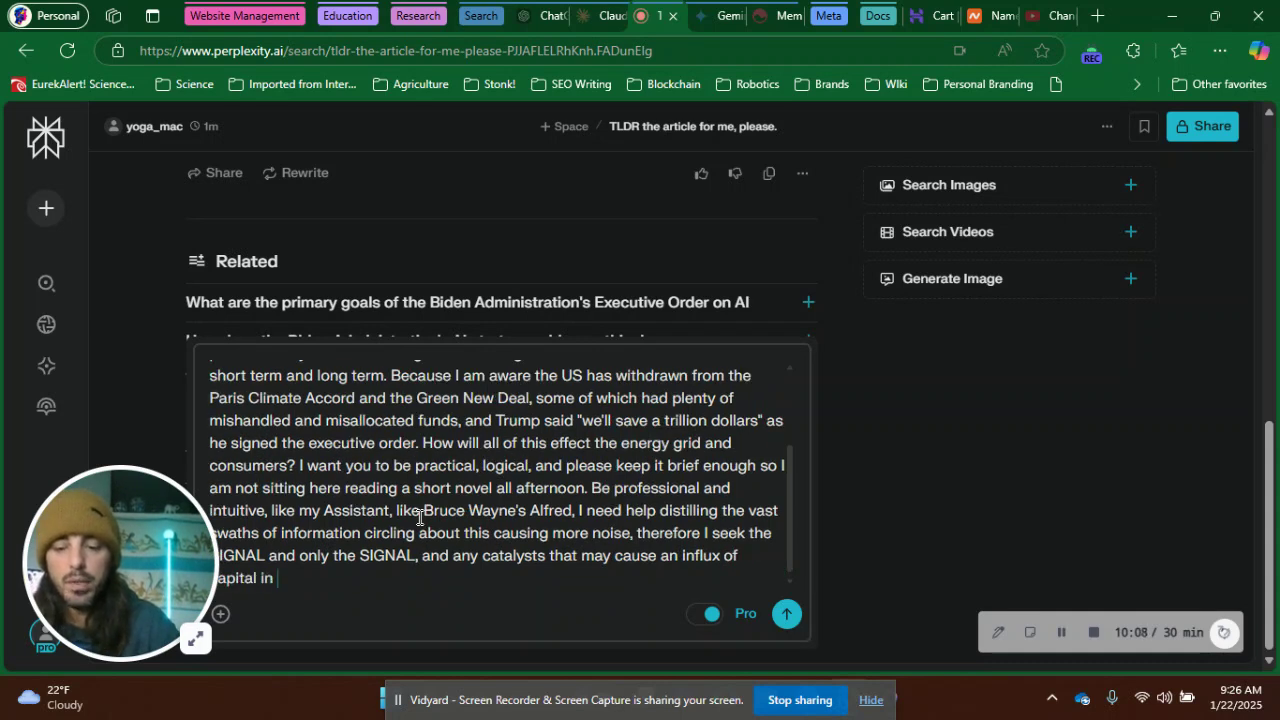
{"action": "type", "text": "certain sec"}
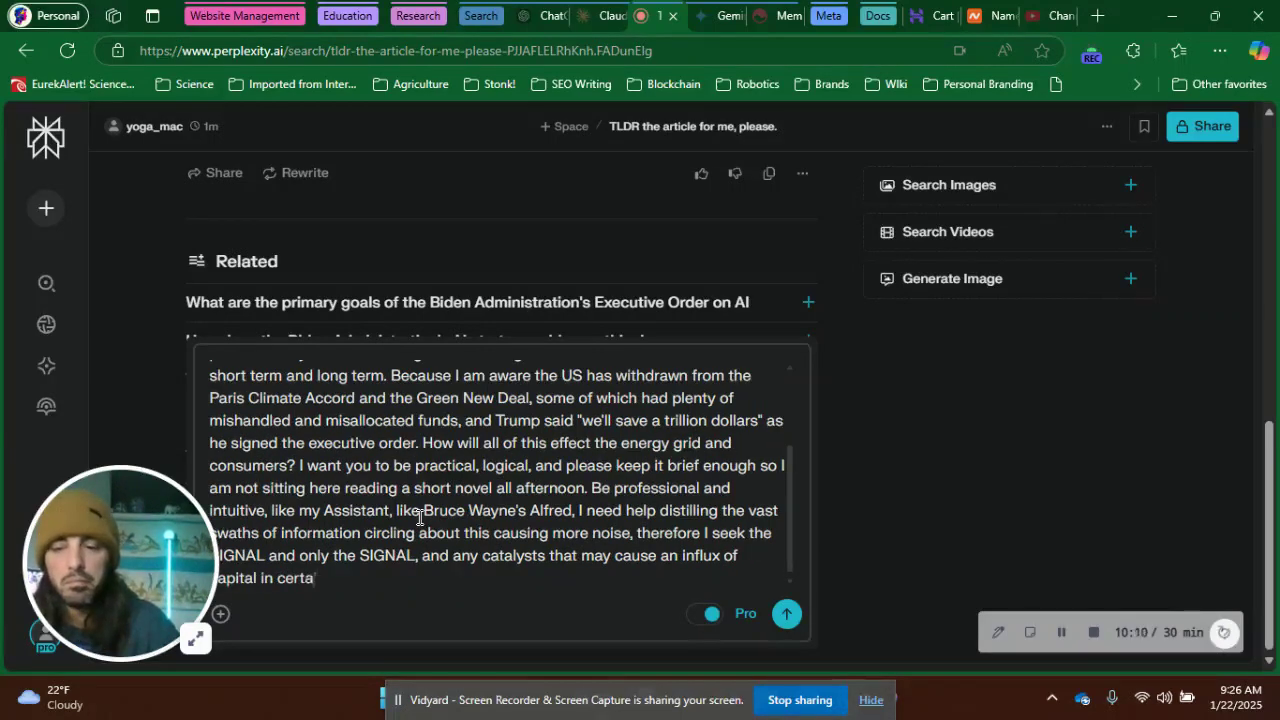
{"action": "type", "text": "s."}
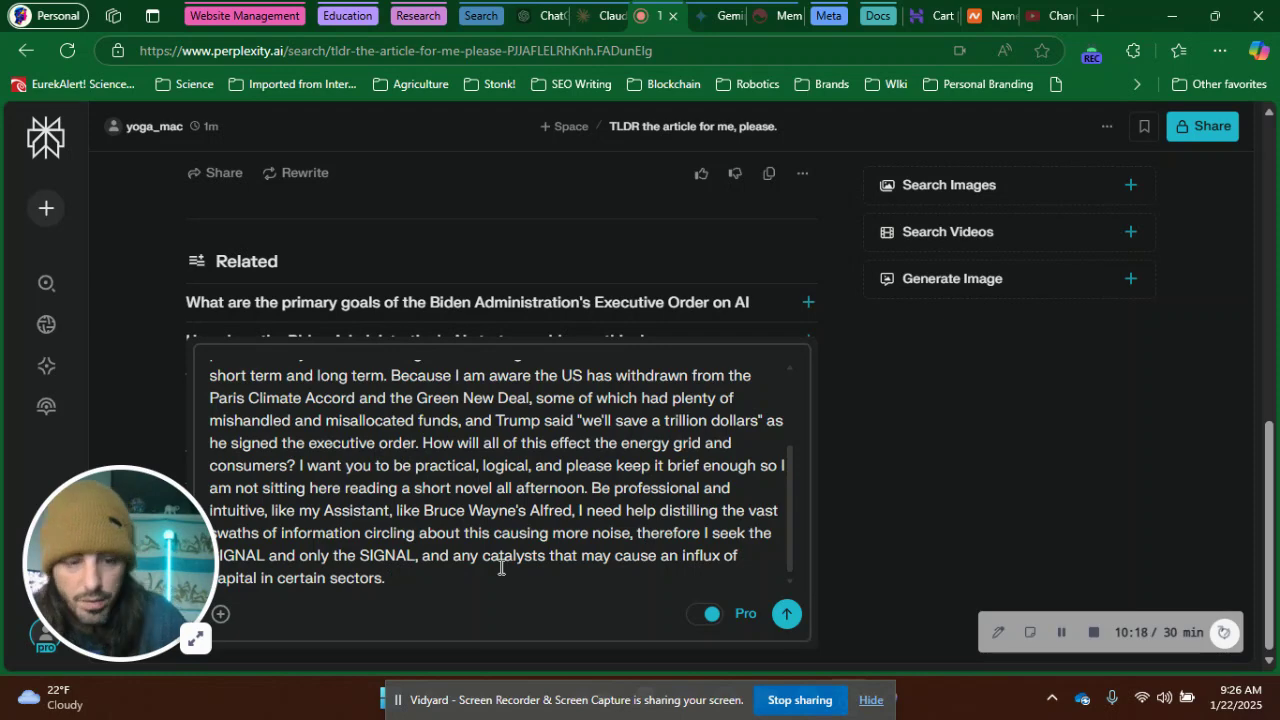
{"action": "key", "text": "Return"}
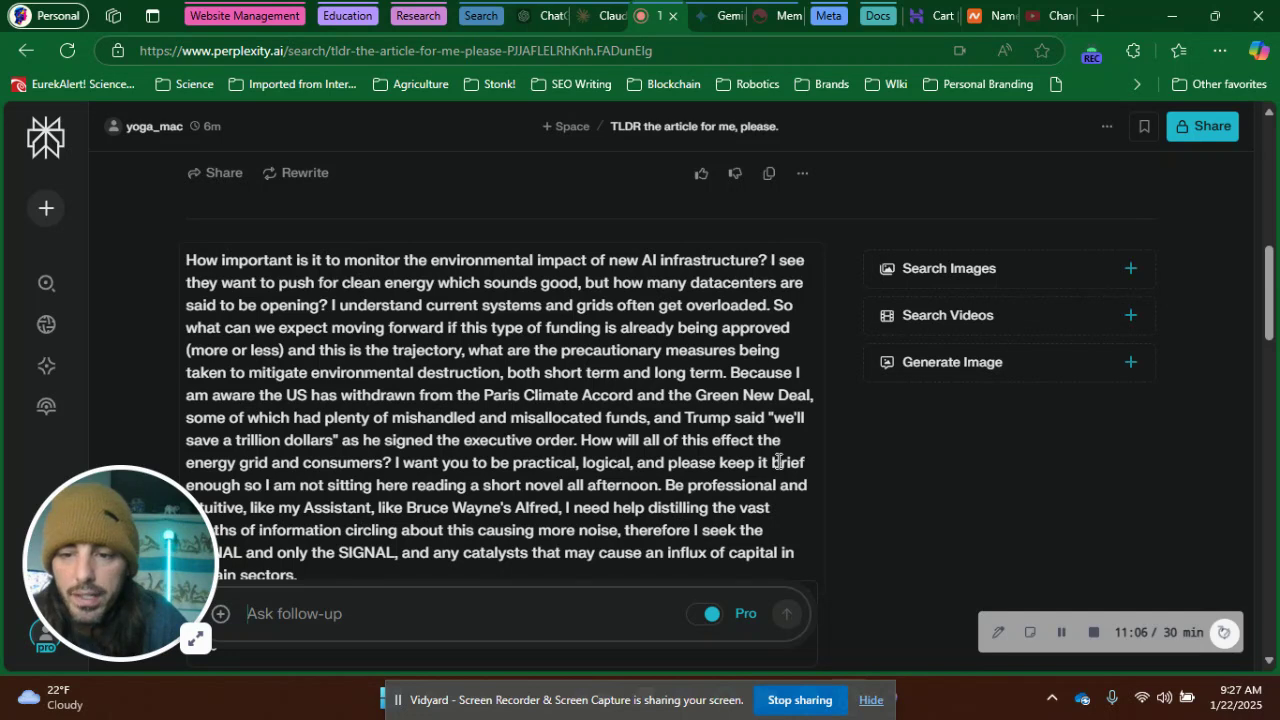
Step: Read the answer's sources, its key points to consider and its short-term and long-term precautionary measures
{"action": "scroll", "coordinate": [778, 461], "scroll_direction": "down", "scroll_amount": 1}
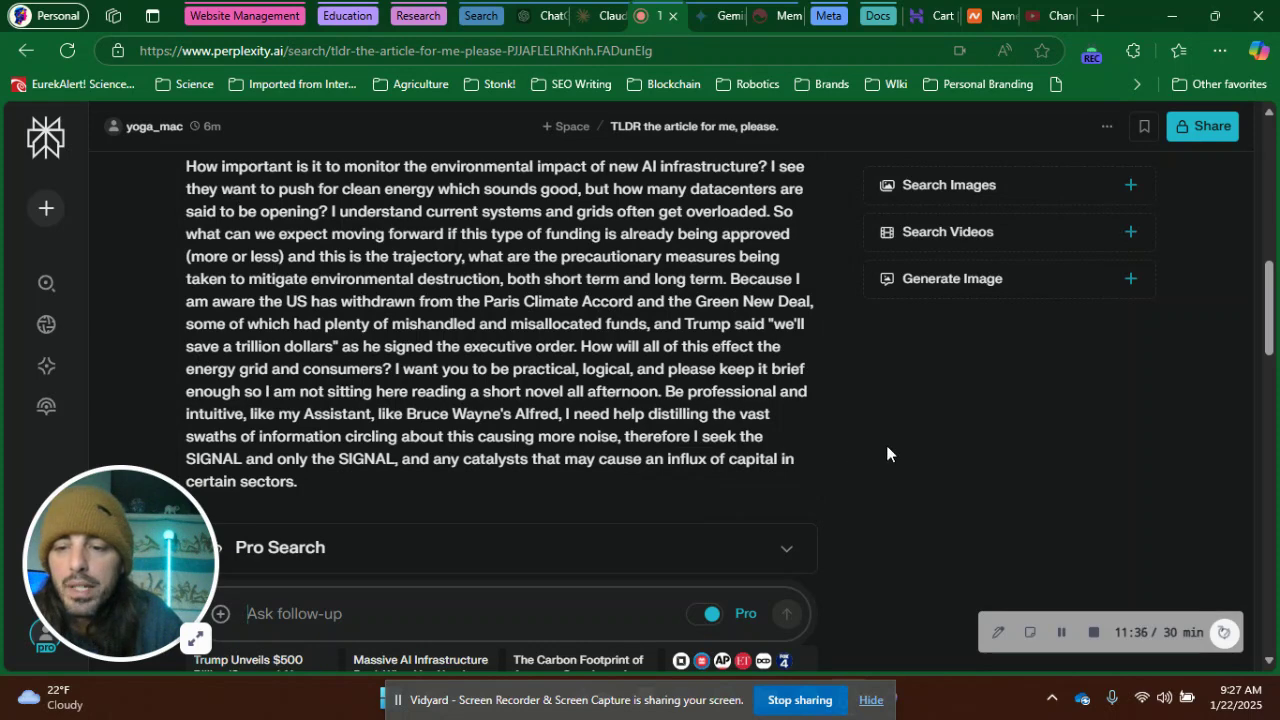
{"action": "scroll", "coordinate": [892, 448], "scroll_direction": "down", "scroll_amount": 5}
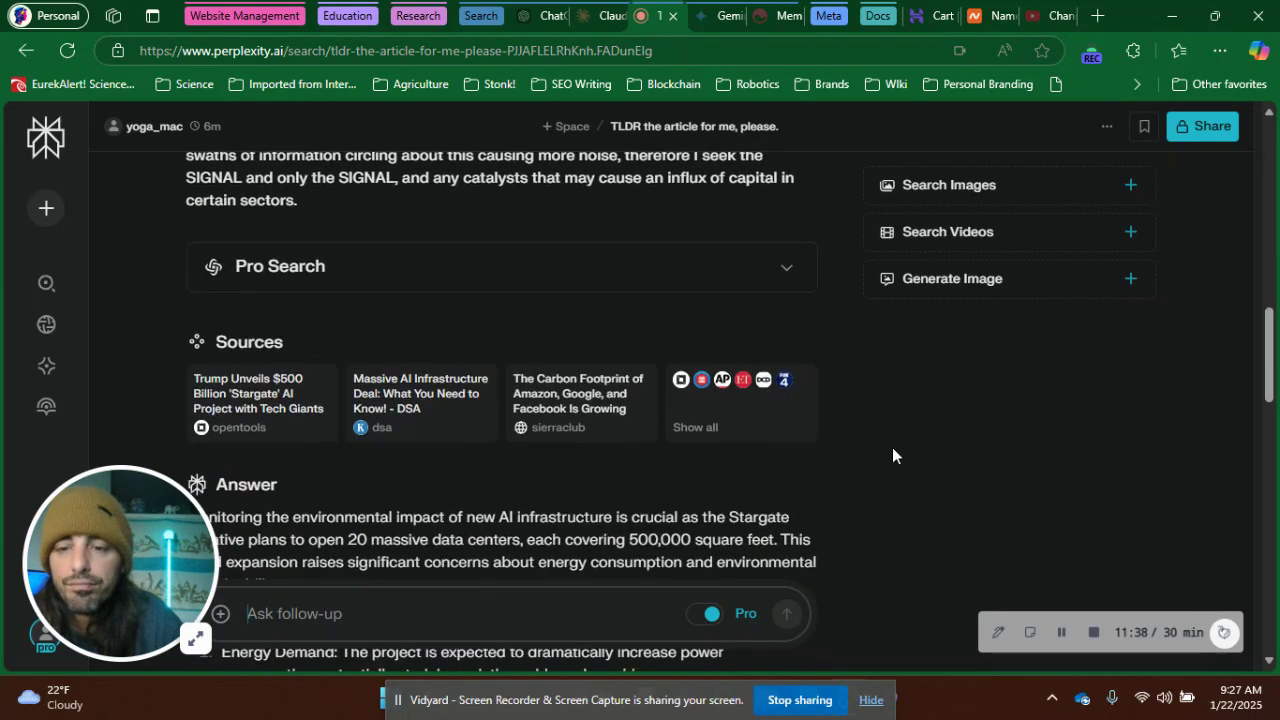
{"action": "scroll", "coordinate": [892, 455], "scroll_direction": "down", "scroll_amount": 1}
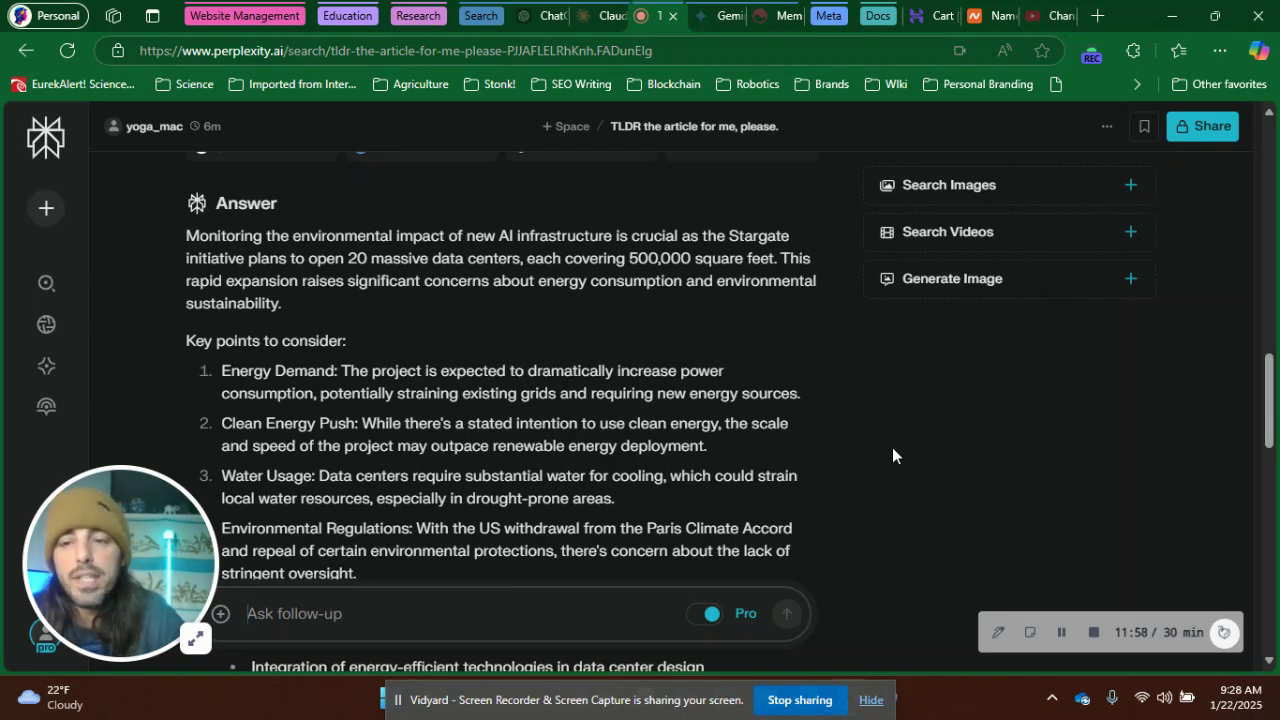
{"action": "scroll", "coordinate": [892, 447], "scroll_direction": "down", "scroll_amount": 2}
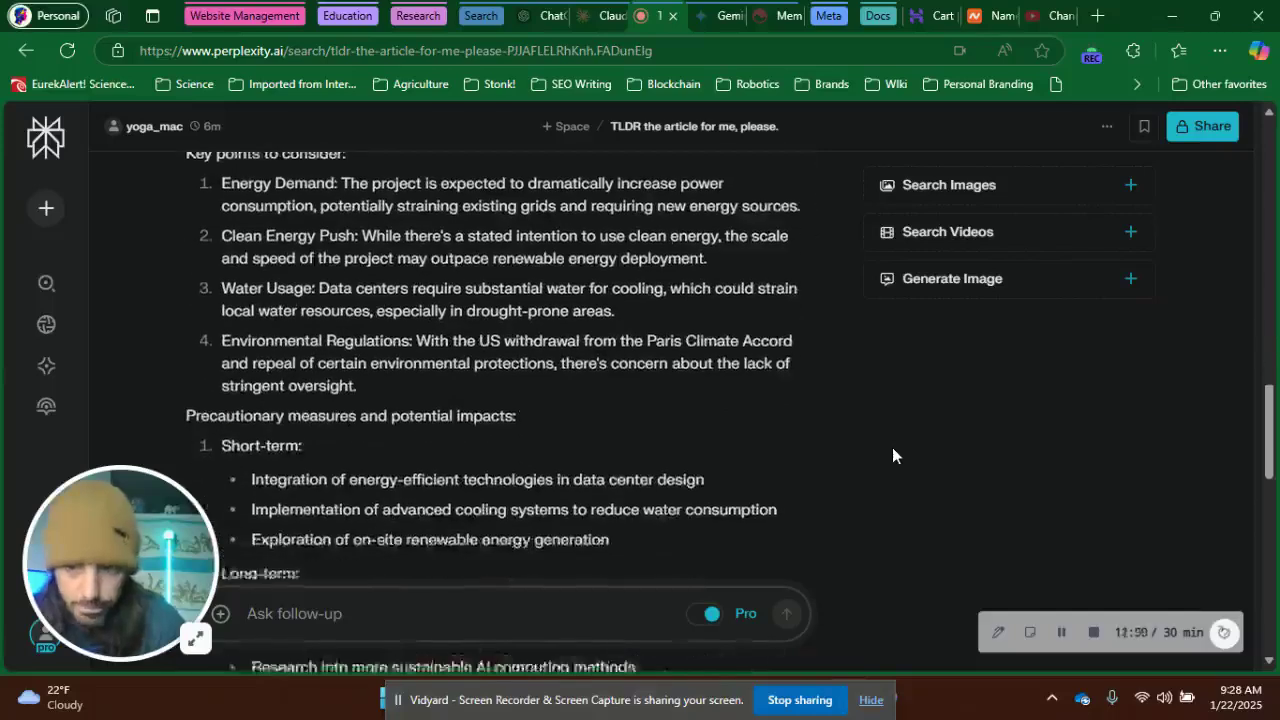
{"action": "scroll", "coordinate": [892, 447], "scroll_direction": "up", "scroll_amount": 1}
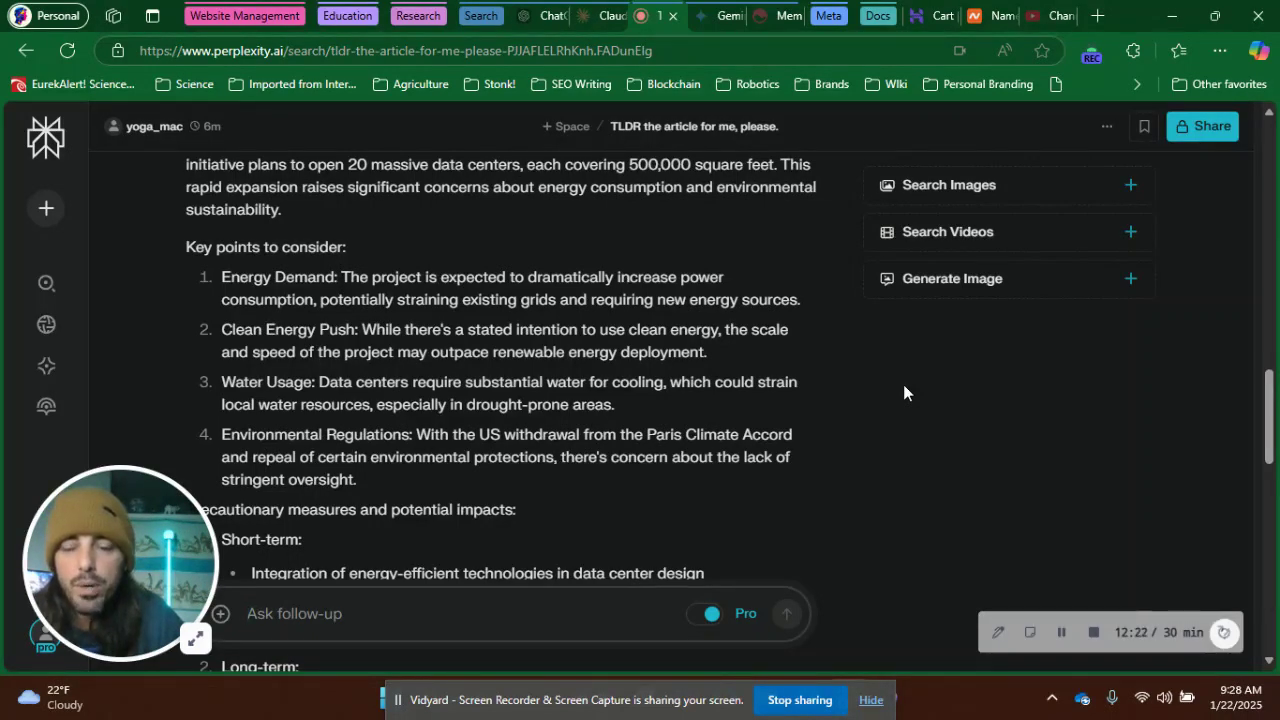
{"action": "scroll", "coordinate": [903, 392], "scroll_direction": "down", "scroll_amount": 1}
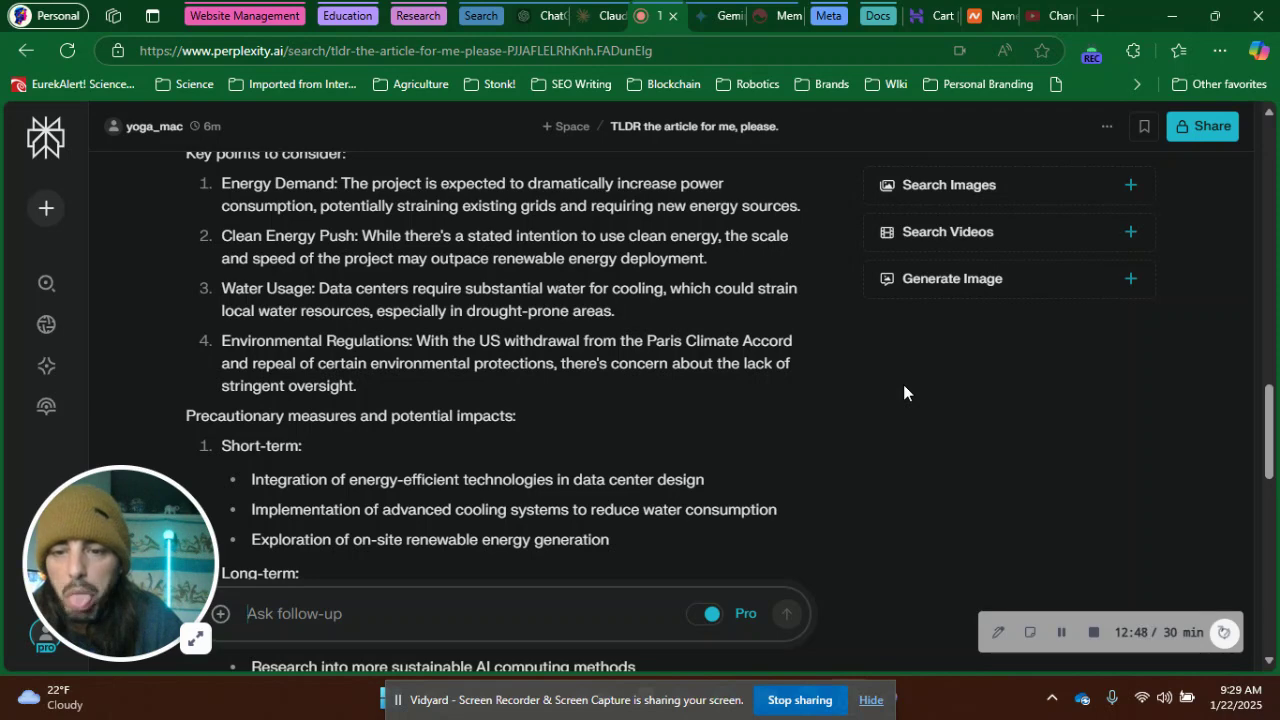
{"action": "scroll", "coordinate": [903, 384], "scroll_direction": "down", "scroll_amount": 2}
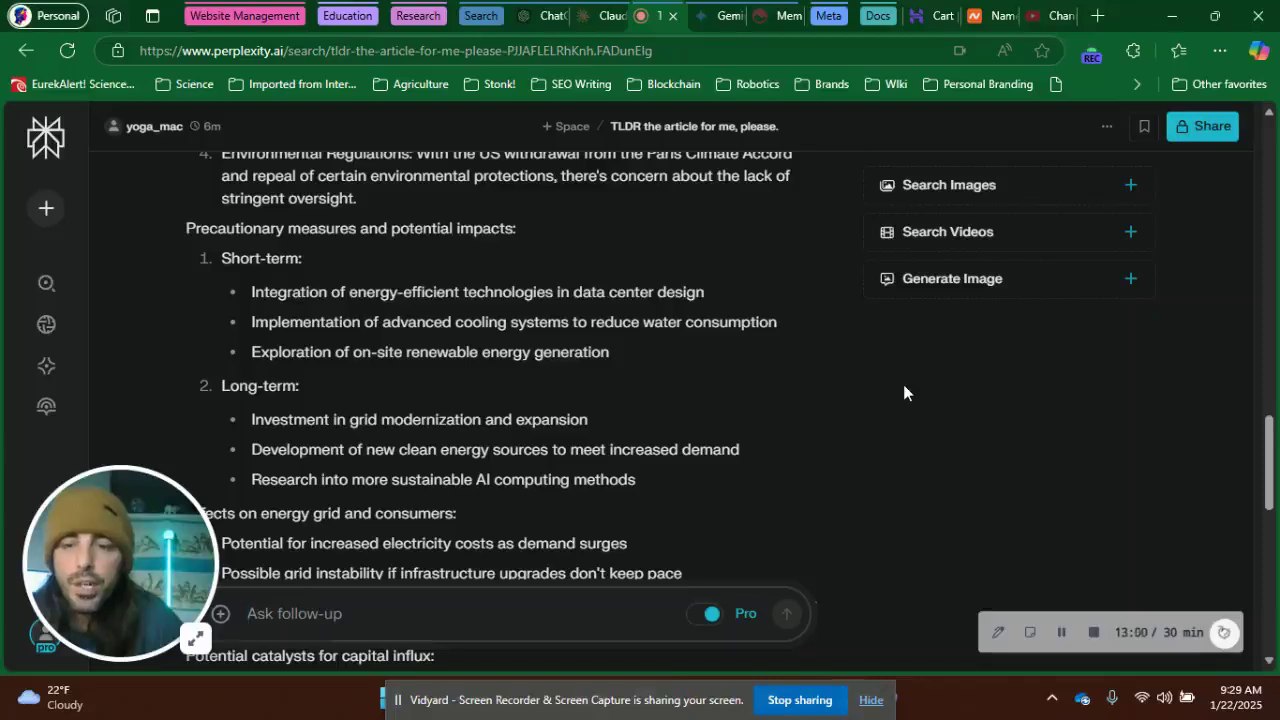
{"action": "scroll", "coordinate": [904, 386], "scroll_direction": "down", "scroll_amount": 1}
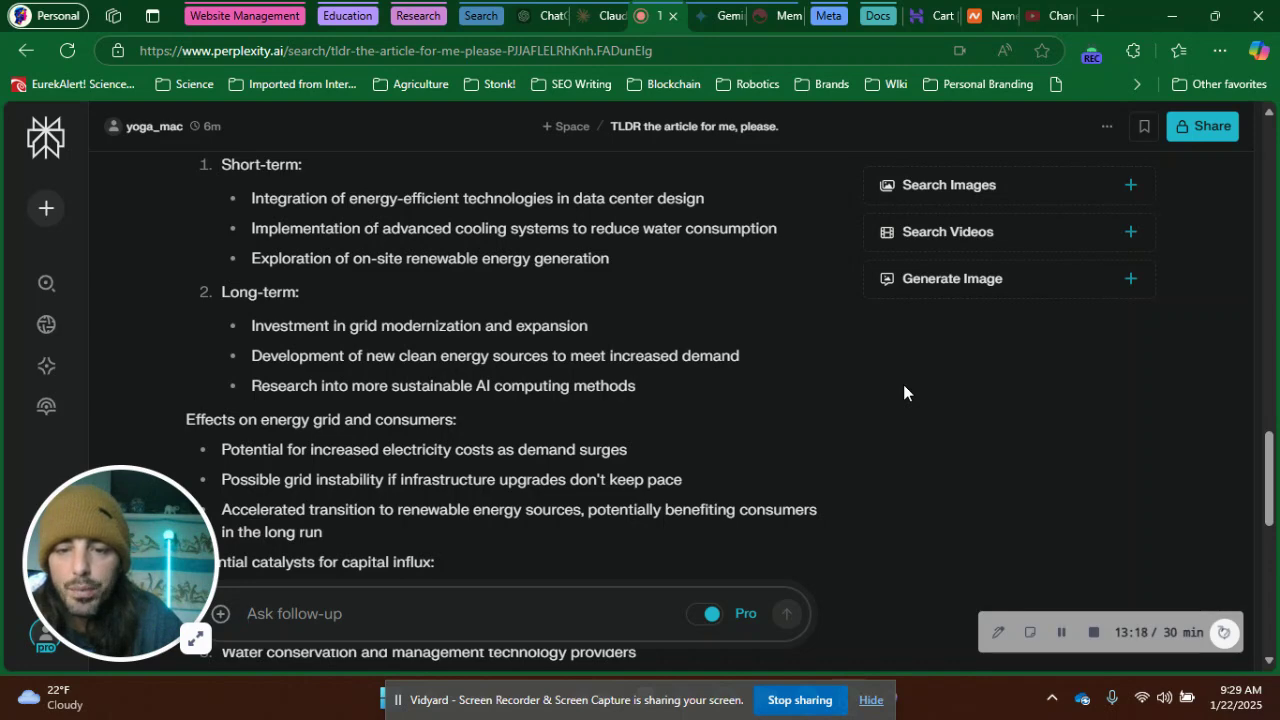
Step: Review the answer's effects on the energy grid and consumers, capital influx catalysts and conclusion, through to the related questions
{"action": "scroll", "coordinate": [904, 386], "scroll_direction": "down", "scroll_amount": 2}
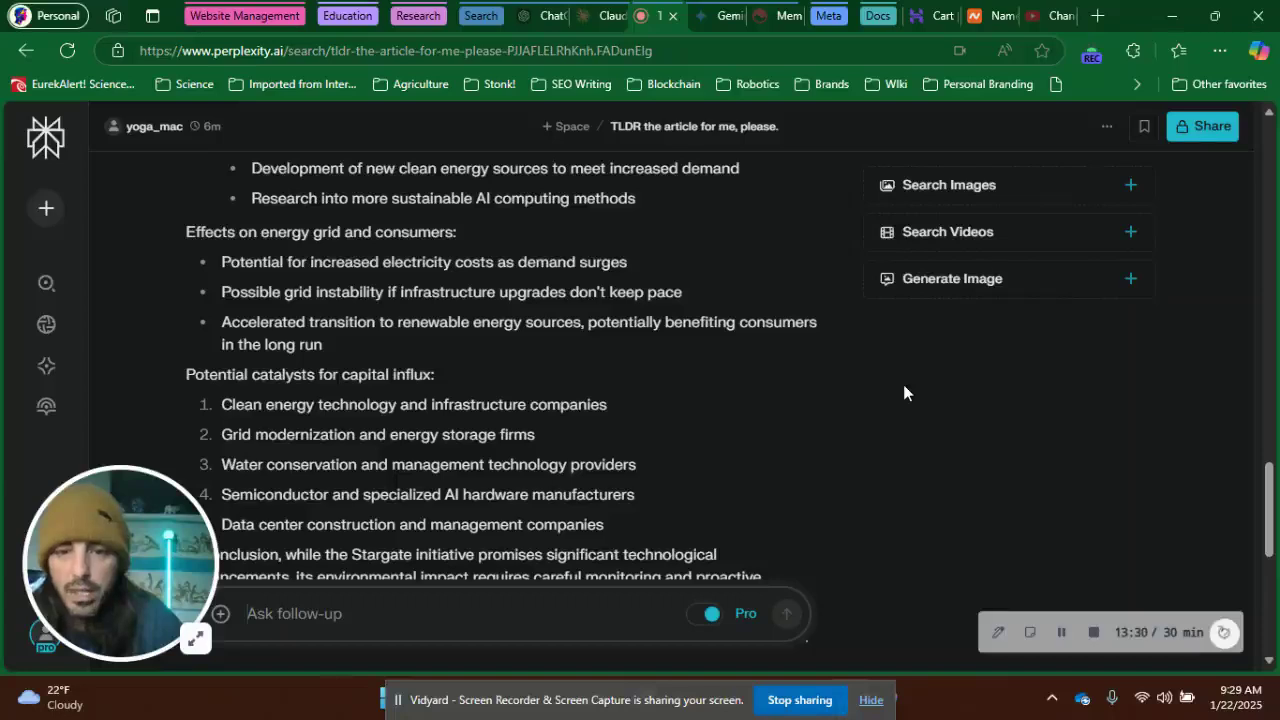
{"action": "scroll", "coordinate": [904, 386], "scroll_direction": "down", "scroll_amount": 1}
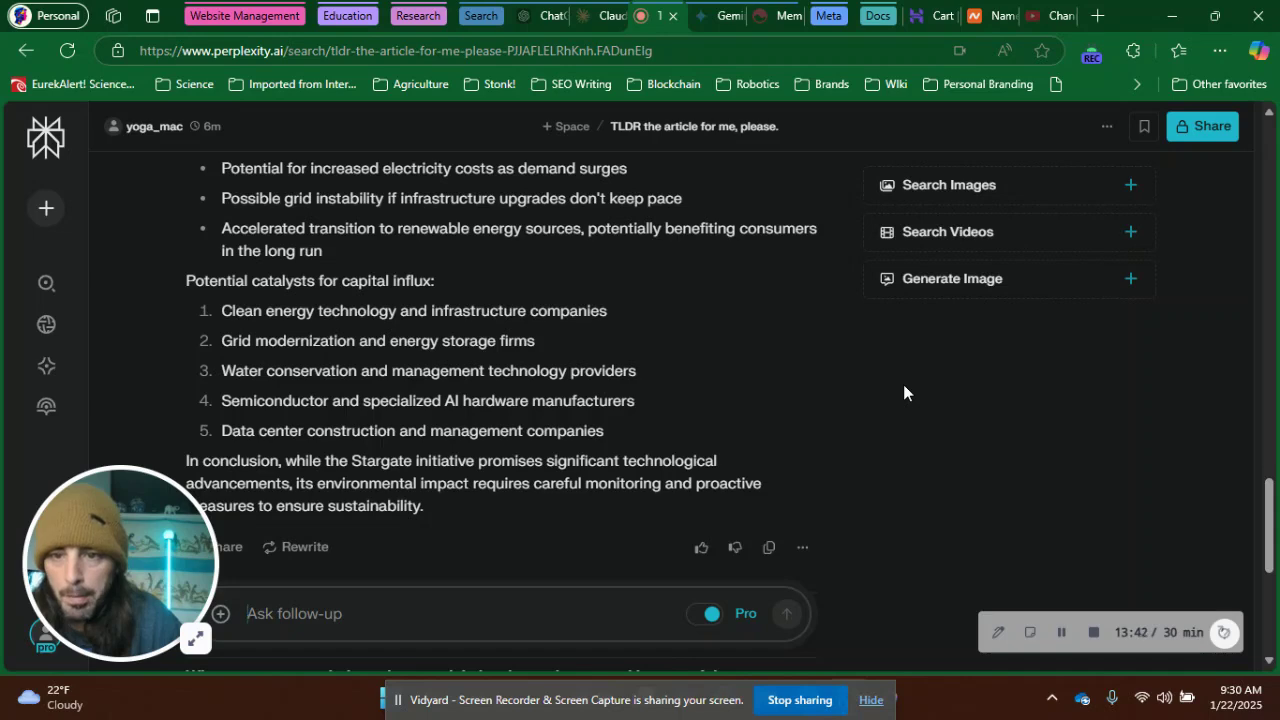
{"action": "scroll", "coordinate": [903, 392], "scroll_direction": "up", "scroll_amount": 1}
{"action": "scroll", "coordinate": [903, 392], "scroll_direction": "down", "scroll_amount": 2}
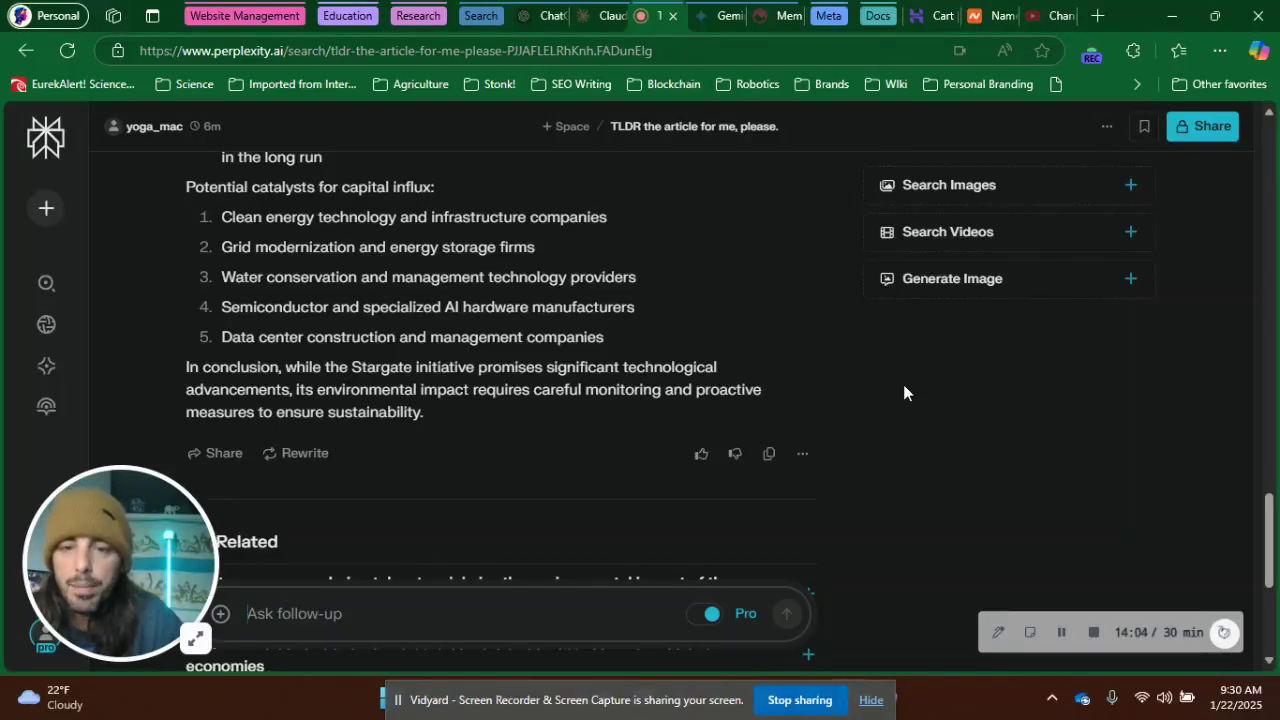
{"action": "scroll", "coordinate": [905, 390], "scroll_direction": "down", "scroll_amount": 1}
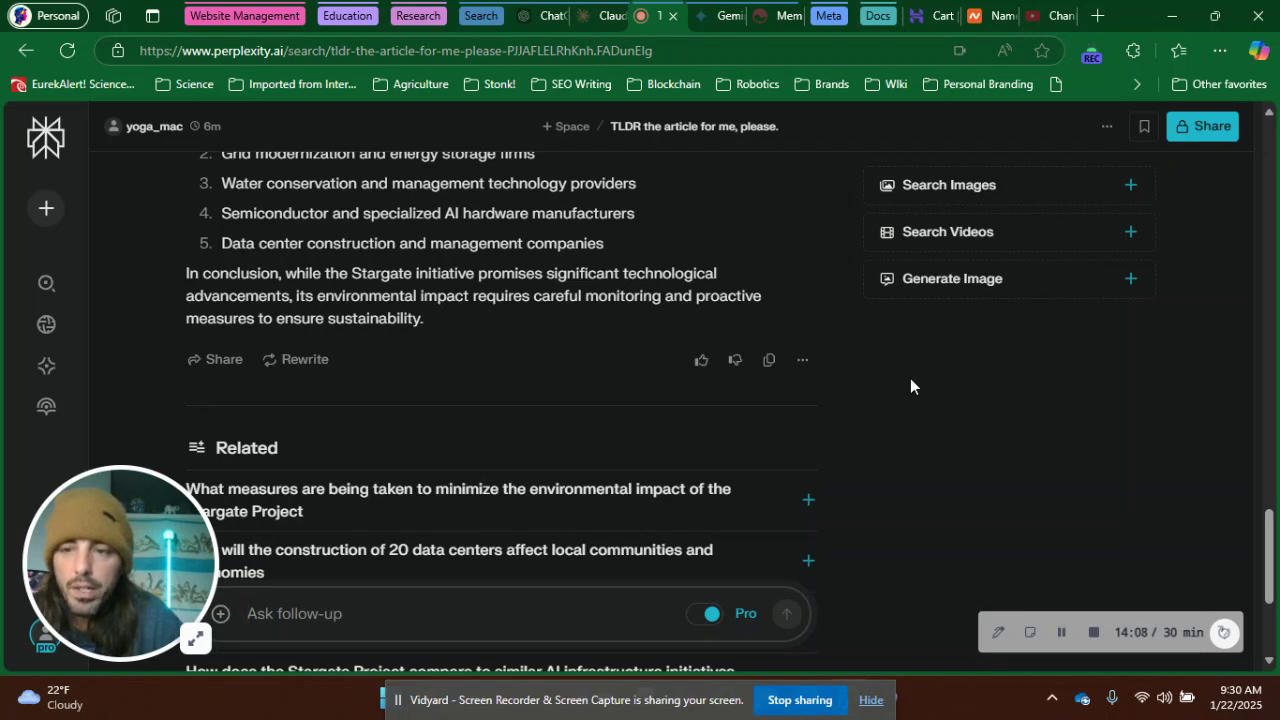
{"action": "scroll", "coordinate": [910, 379], "scroll_direction": "up", "scroll_amount": 1}
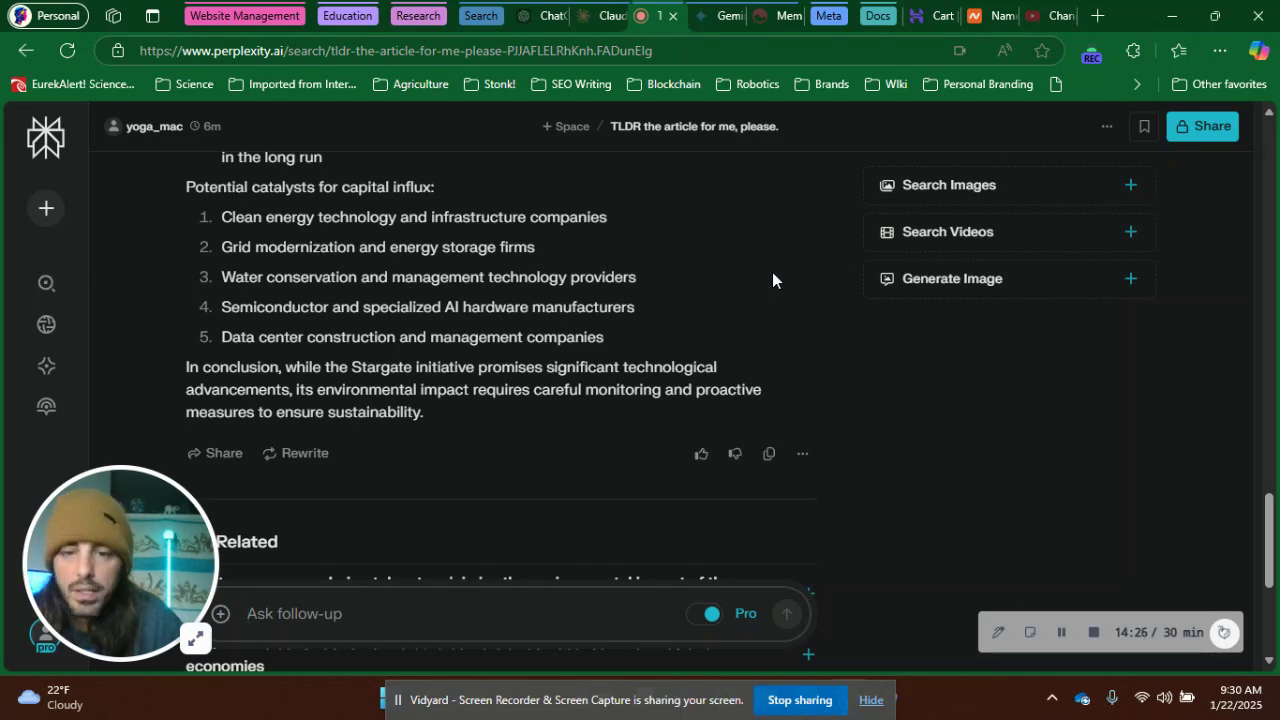
{"action": "scroll", "coordinate": [772, 274], "scroll_direction": "down", "scroll_amount": 2}
{"action": "scroll", "coordinate": [772, 272], "scroll_direction": "down", "scroll_amount": 3}
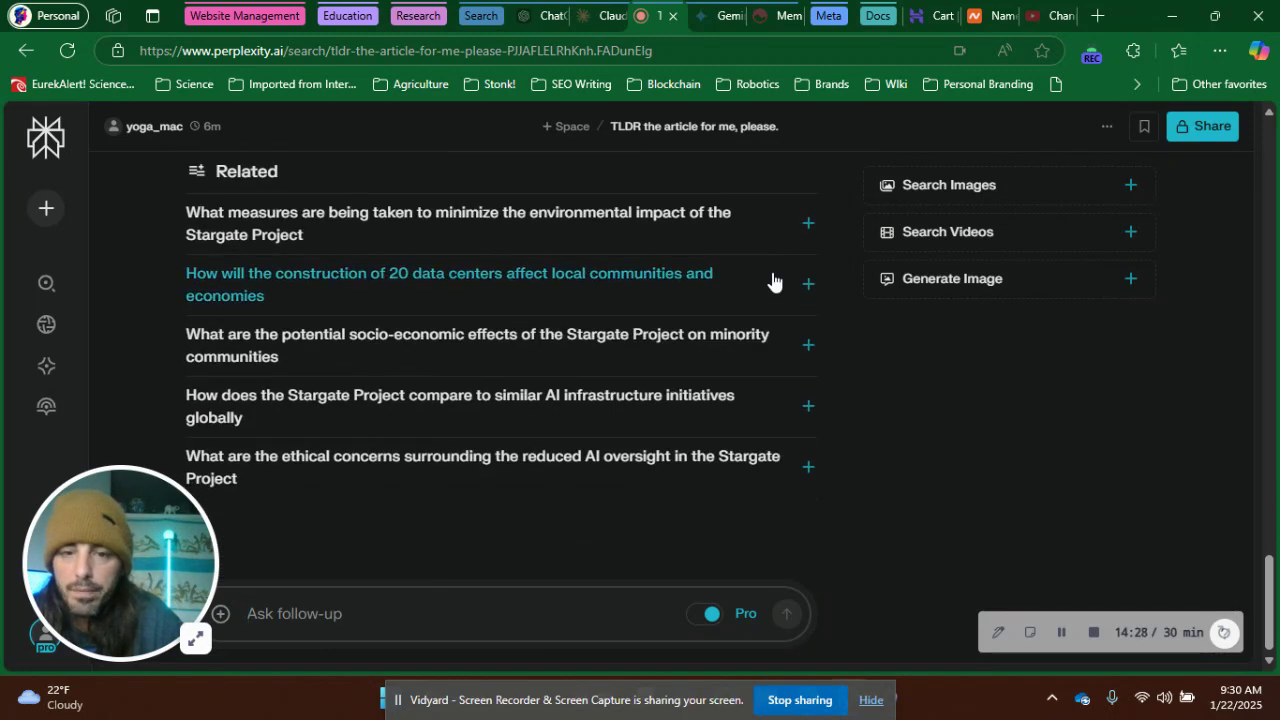